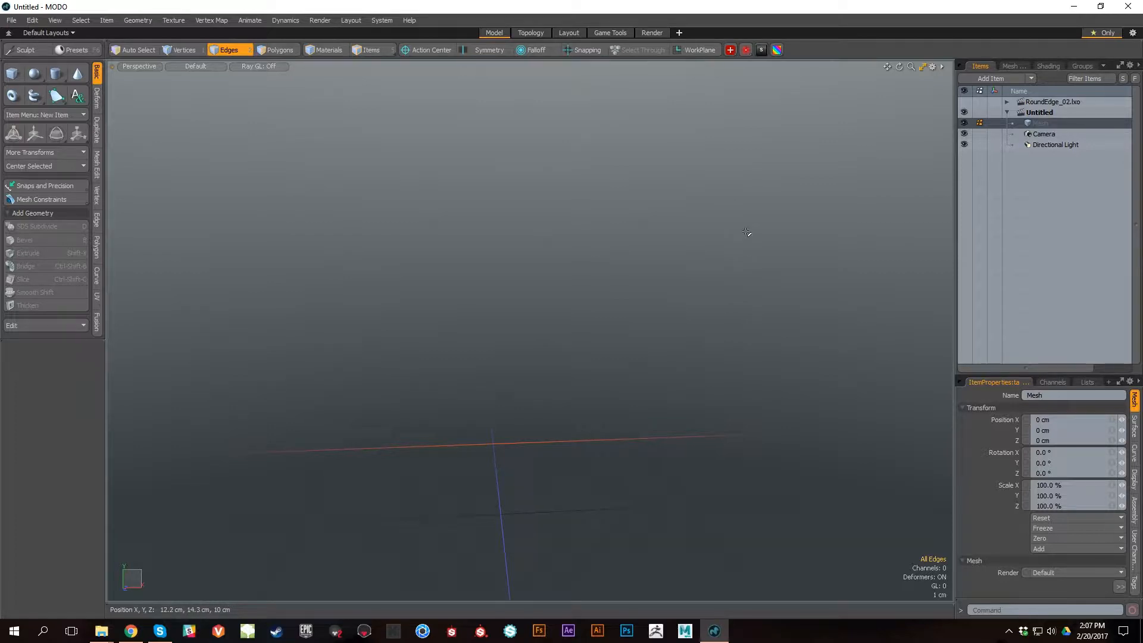
Step: Expand the RoundEdge_02.lxo scene and make it the active scene to view its geometry
{"action": "middle_click_drag", "start_coordinate": [642, 294], "coordinate": [664, 310], "text": "alt"}
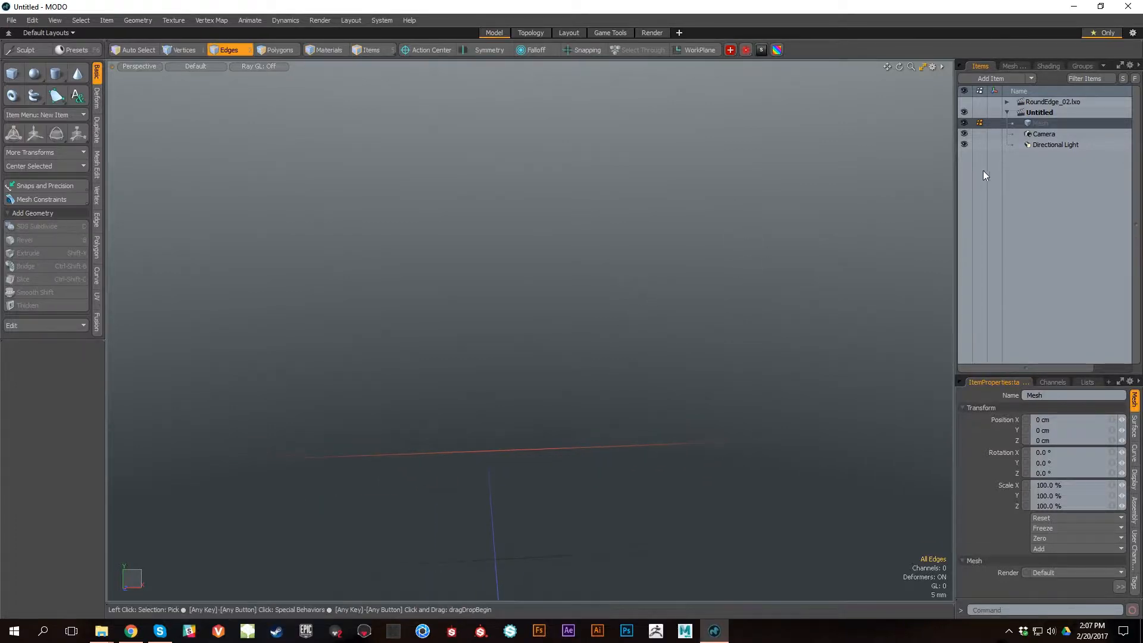
{"action": "left_click", "coordinate": [1006, 102]}
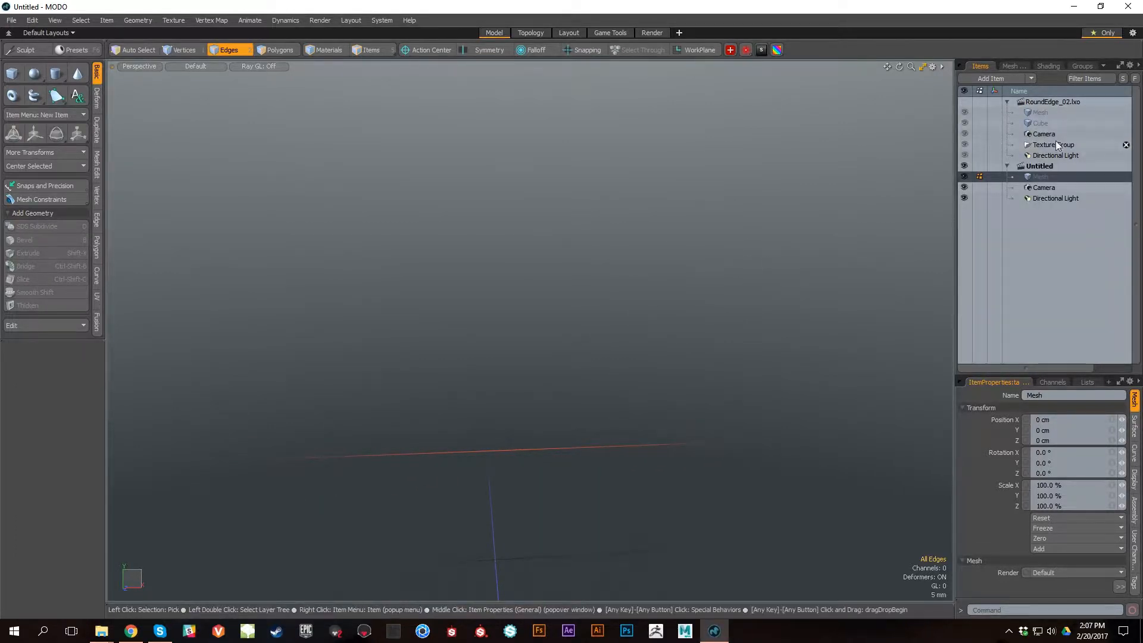
{"action": "left_click", "coordinate": [1073, 102]}
{"action": "right_click_drag", "start_coordinate": [792, 430], "coordinate": [587, 340], "text": "alt"}
{"action": "left_click_drag", "start_coordinate": [587, 340], "coordinate": [508, 345], "text": "alt"}
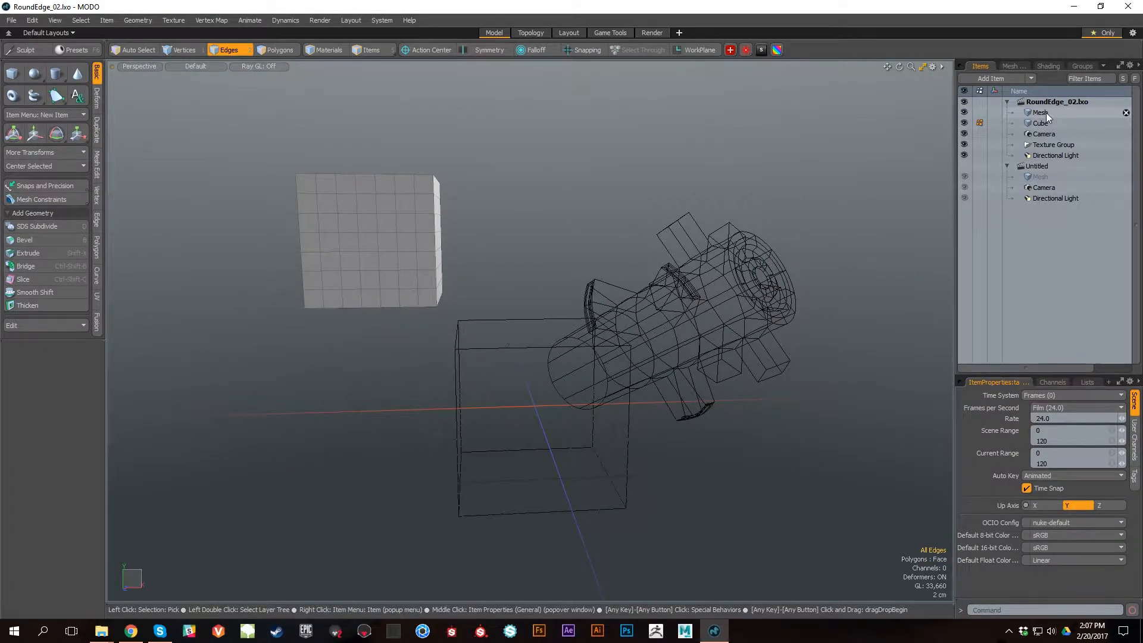
Step: Import the gear-and-block Mesh item from RoundEdge_02.lxo into the Untitled scene, including its children and shaders
{"action": "left_click", "coordinate": [1042, 112]}
{"action": "left_click", "coordinate": [1045, 123]}
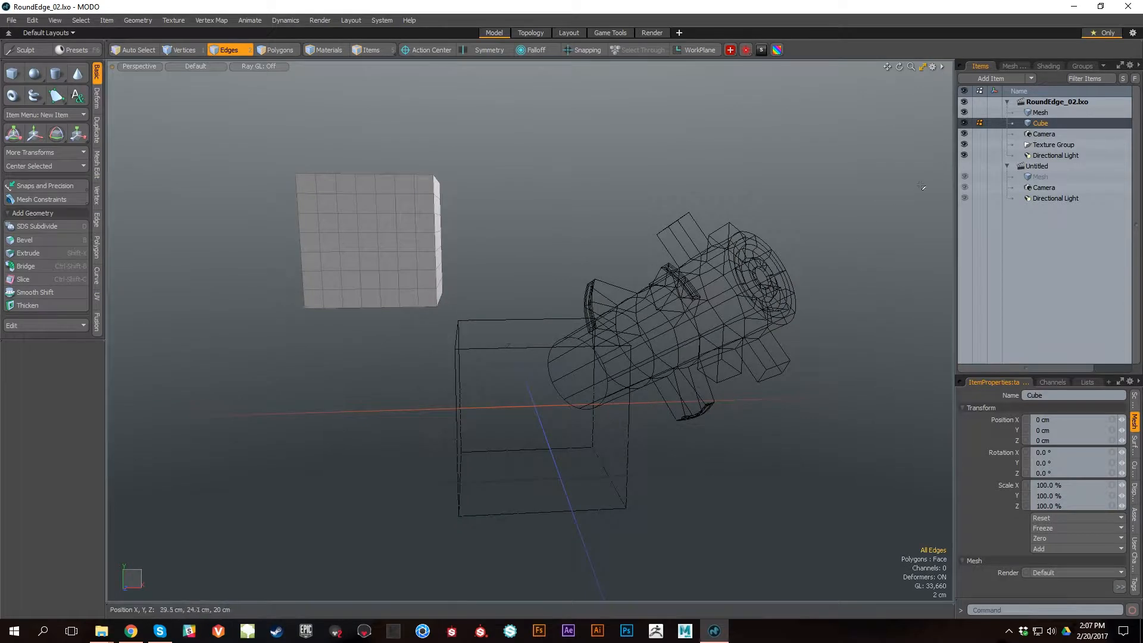
{"action": "key", "text": "5"}
{"action": "left_click", "coordinate": [724, 273]}
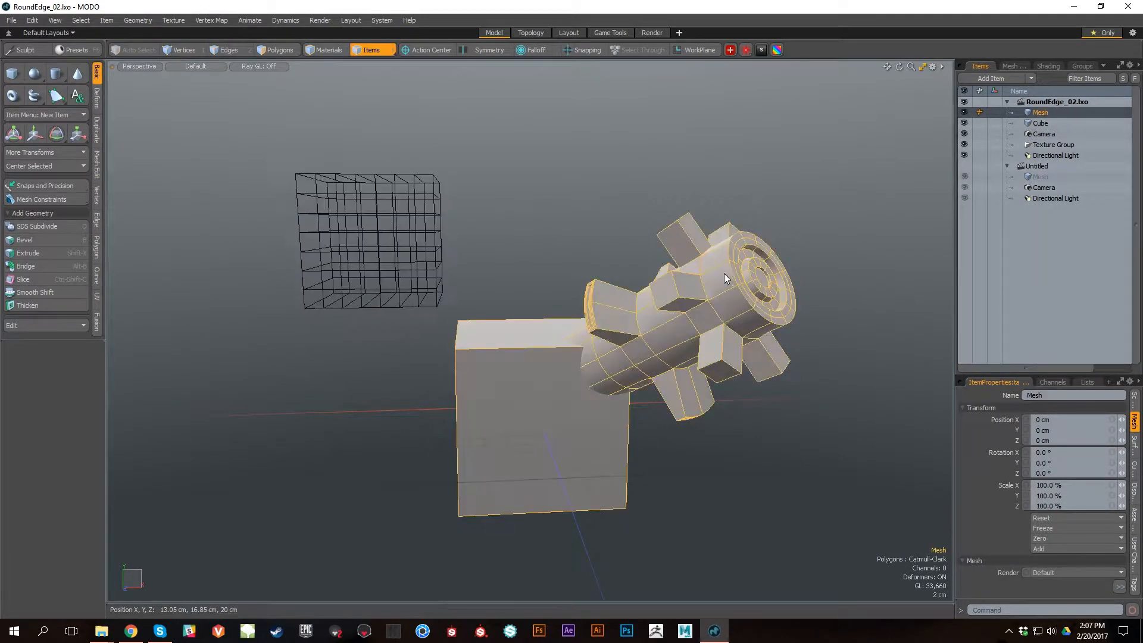
{"action": "left_click_drag", "start_coordinate": [1063, 113], "coordinate": [1047, 176]}
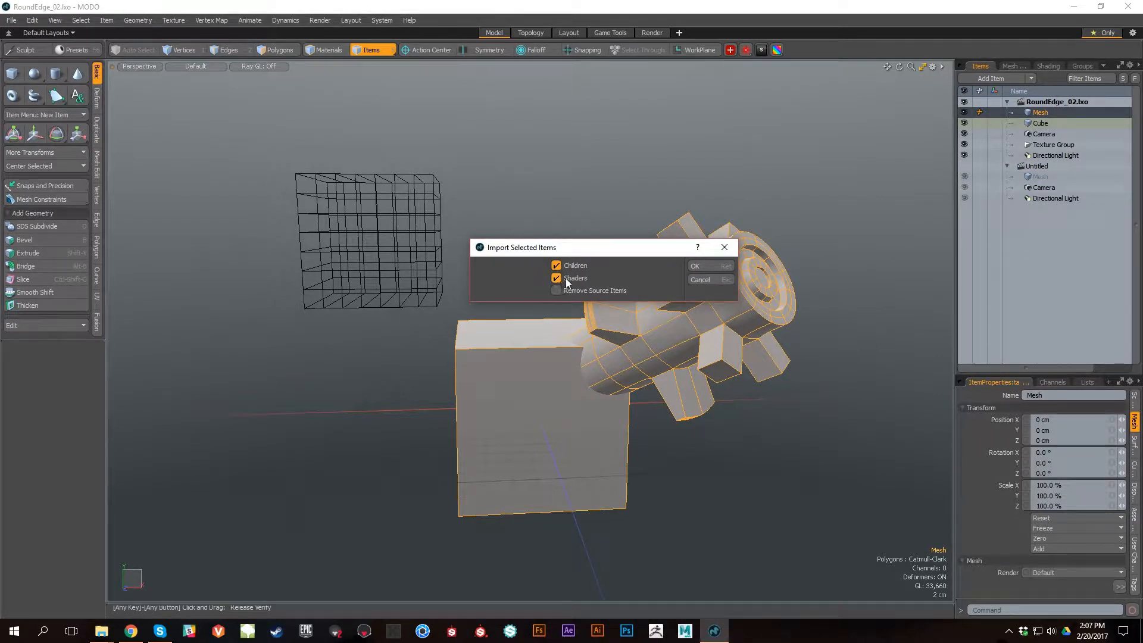
{"action": "left_click", "coordinate": [696, 268]}
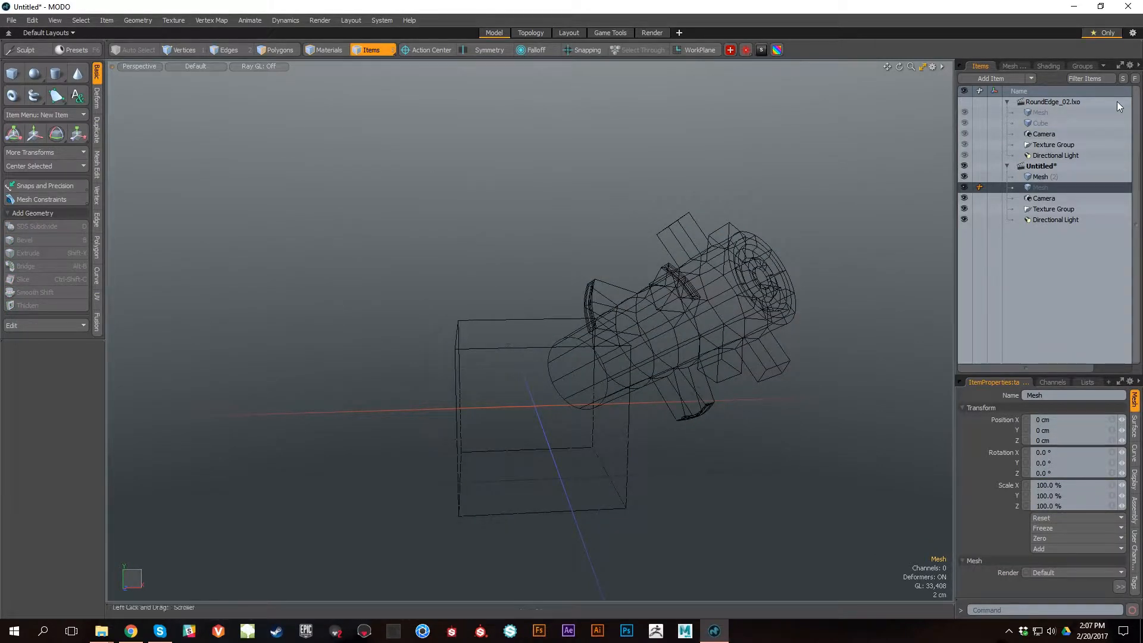
Step: Close the RoundEdge_02.lxo scene and select the imported gear-and-block mesh in the Untitled scene
{"action": "left_click", "coordinate": [1125, 102]}
{"action": "left_click", "coordinate": [1041, 112]}
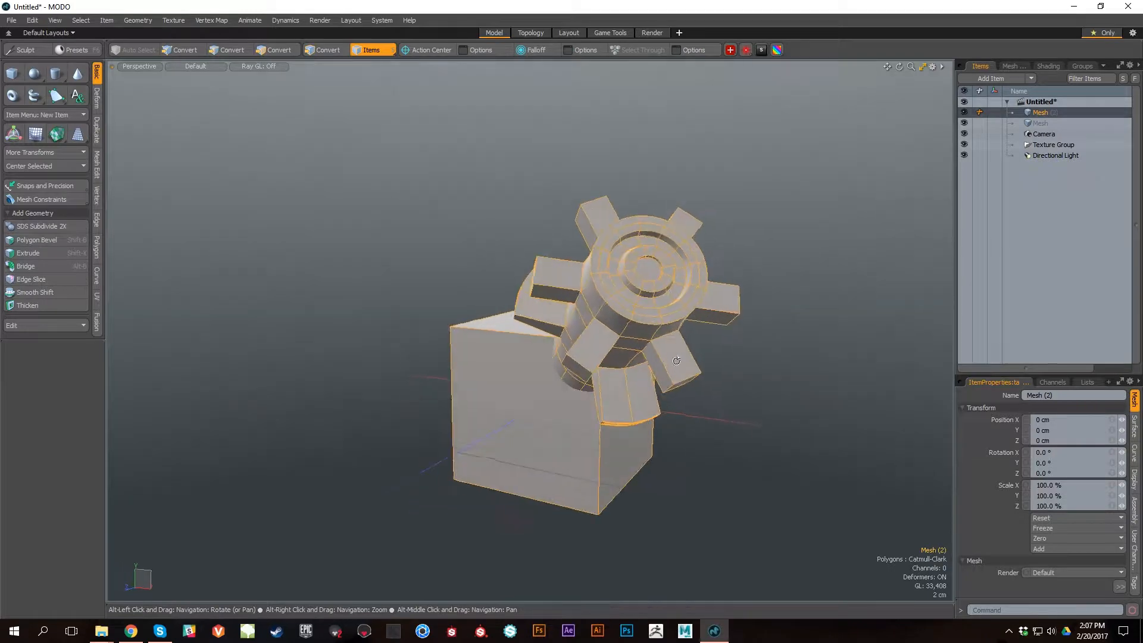
{"action": "left_click_drag", "start_coordinate": [676, 360], "coordinate": [741, 306], "text": "alt"}
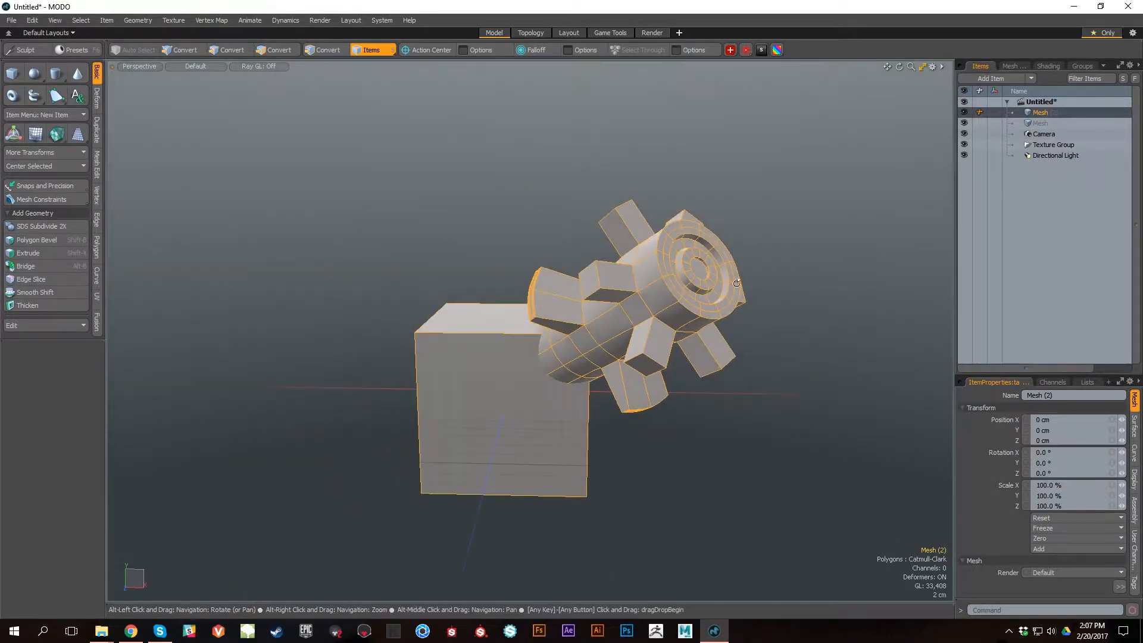
Step: Preview the imported mesh in the Render layout, framing it closely through the render camera
{"action": "left_click", "coordinate": [652, 32]}
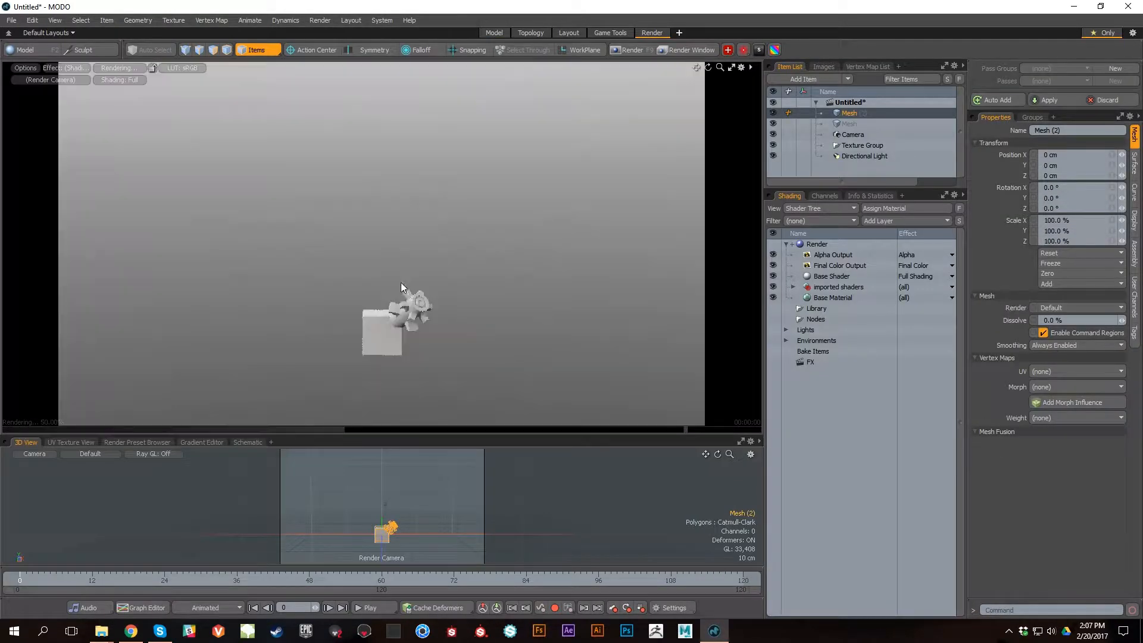
{"action": "left_click_drag", "start_coordinate": [390, 326], "coordinate": [563, 416], "text": "ctrl+alt"}
{"action": "left_click_drag", "start_coordinate": [345, 414], "coordinate": [352, 293], "text": "alt+shift"}
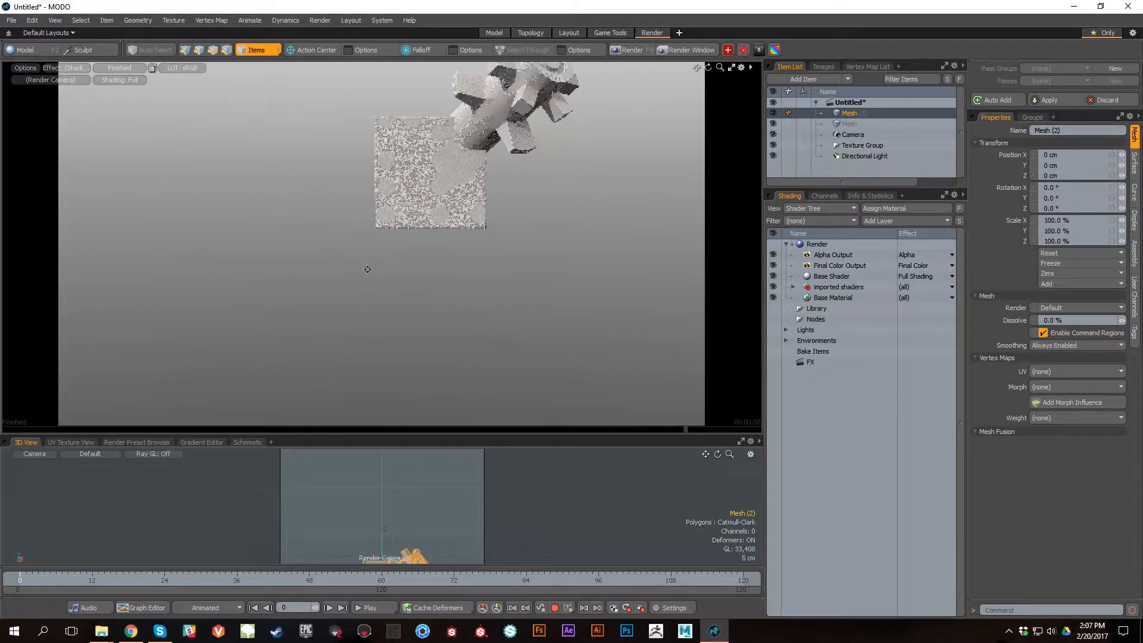
{"action": "left_click_drag", "start_coordinate": [449, 258], "coordinate": [495, 307], "text": "ctrl+alt"}
{"action": "left_click_drag", "start_coordinate": [533, 218], "coordinate": [505, 294], "text": "alt+shift"}
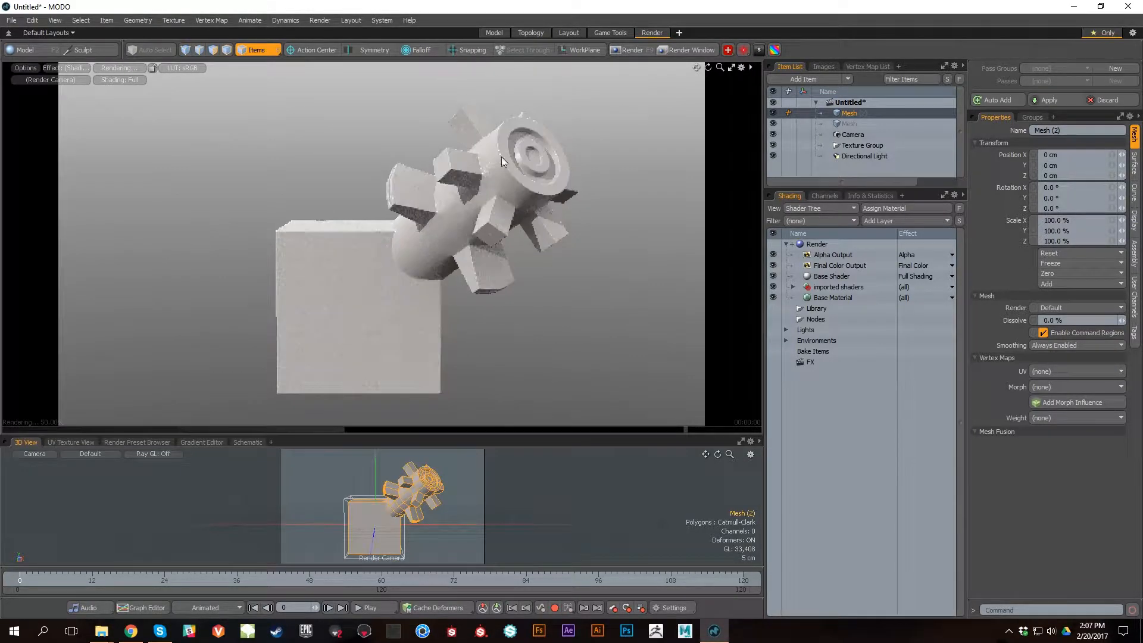
Step: Return to the Model layout and delete the imported mesh and its Texture Group from the scene
{"action": "left_click", "coordinate": [498, 33]}
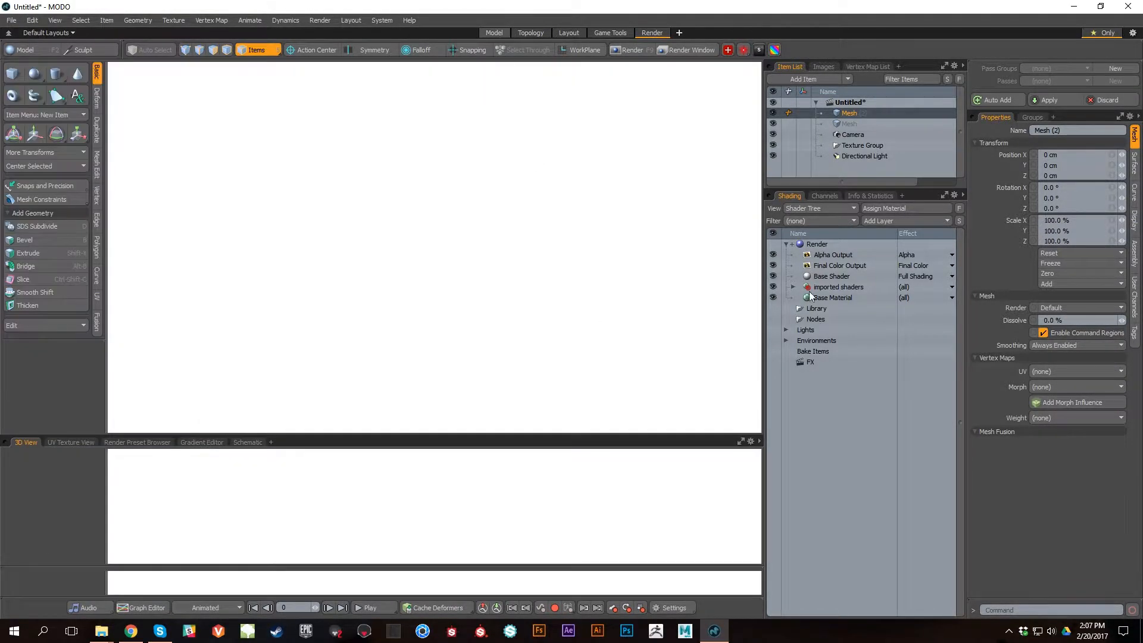
{"action": "left_click_drag", "start_coordinate": [688, 350], "coordinate": [674, 402], "text": "alt+shift"}
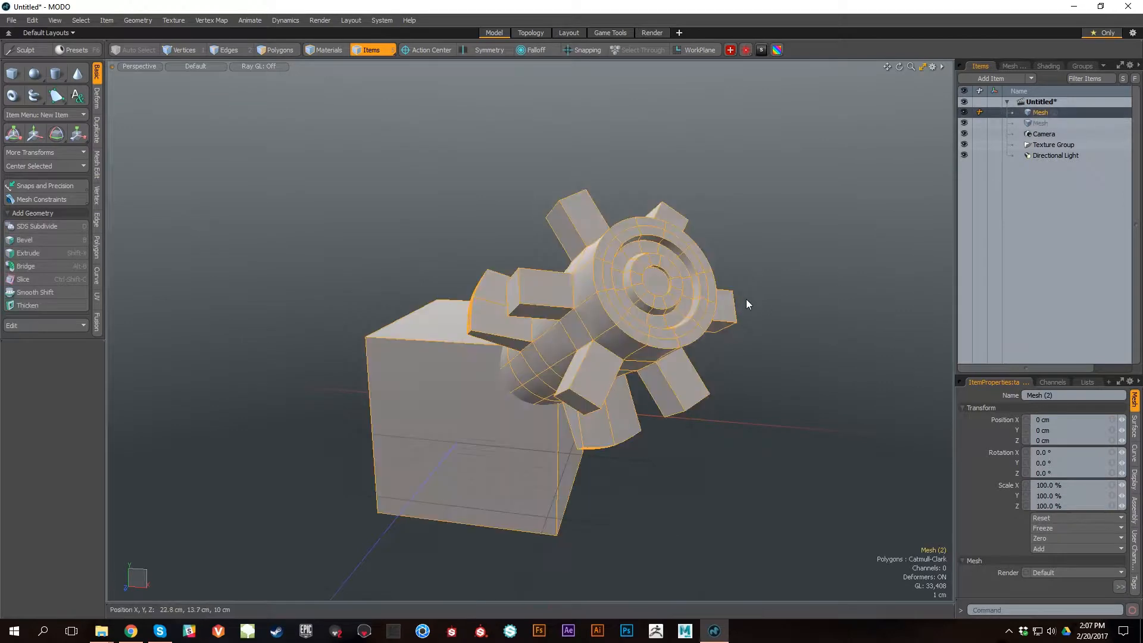
{"action": "key", "text": "Delete"}
{"action": "left_click_drag", "start_coordinate": [730, 341], "coordinate": [716, 299], "text": "alt"}
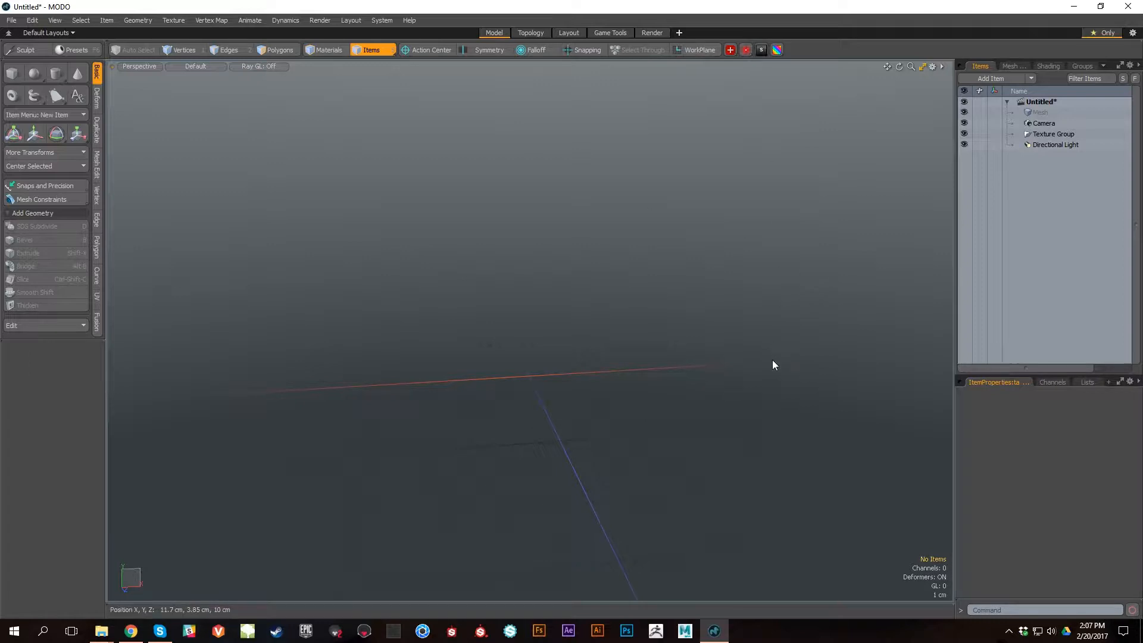
{"action": "left_click", "coordinate": [1052, 132]}
{"action": "key", "text": "Delete"}
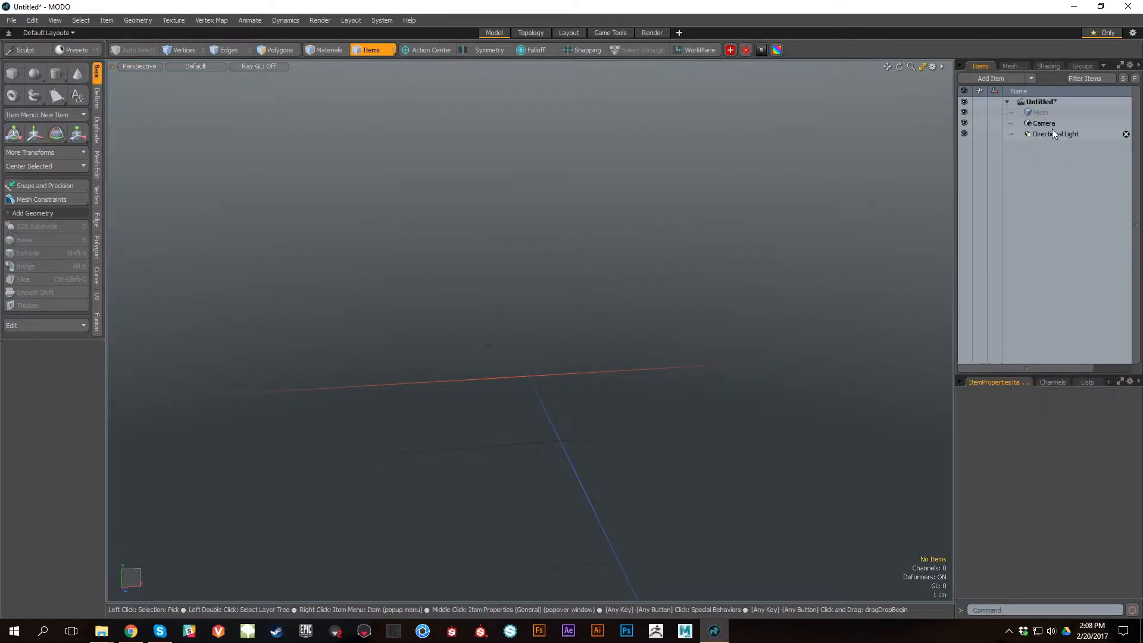
Step: Delete the last remaining empty Mesh item, leaving only the camera and directional light
{"action": "left_click", "coordinate": [1052, 131]}
{"action": "left_click", "coordinate": [1043, 122]}
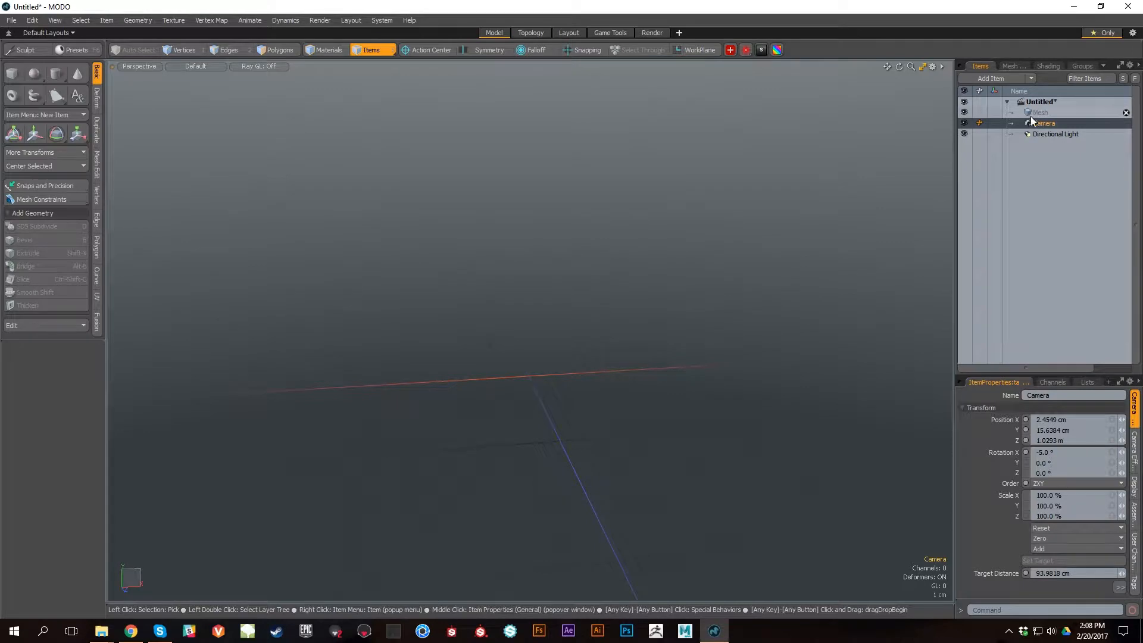
{"action": "left_click", "coordinate": [1049, 112]}
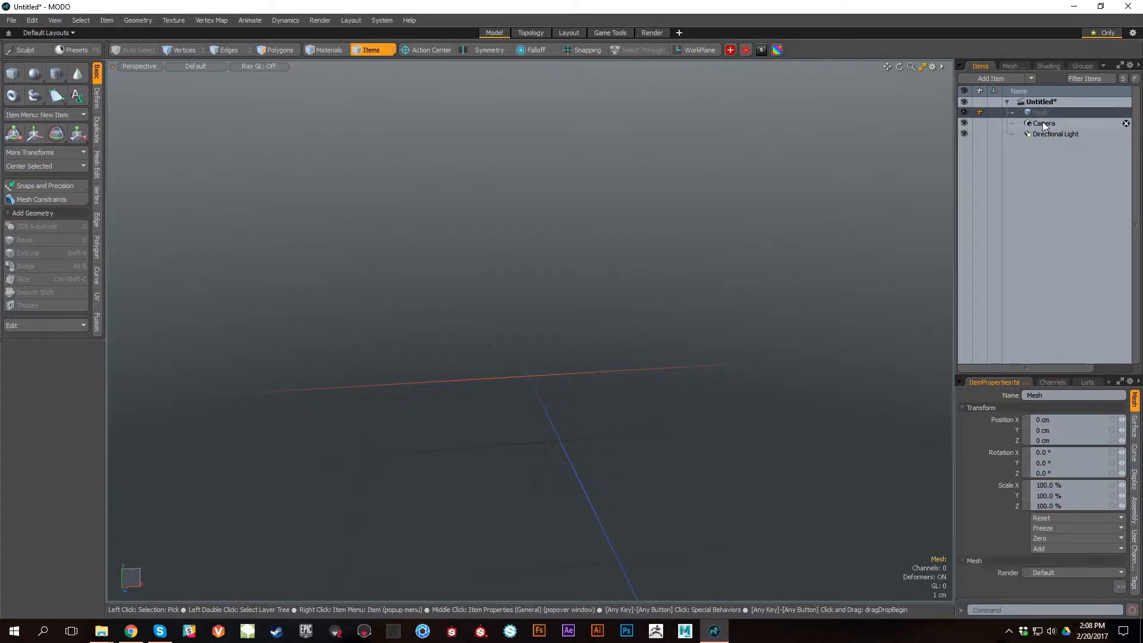
{"action": "mouse_move", "coordinate": [738, 345]}
{"action": "left_mouse_down", "text": "alt"}
{"action": "mouse_move", "coordinate": [677, 344]}
{"action": "mouse_move", "coordinate": [638, 378]}
{"action": "mouse_move", "coordinate": [673, 383]}
{"action": "mouse_move", "coordinate": [671, 400]}
{"action": "mouse_move", "coordinate": [740, 342]}
{"action": "left_mouse_up", "text": "alt"}
{"action": "left_click_drag", "start_coordinate": [768, 300], "coordinate": [753, 317], "text": "alt"}
{"action": "middle_click_drag", "start_coordinate": [753, 317], "coordinate": [677, 333], "text": "alt"}
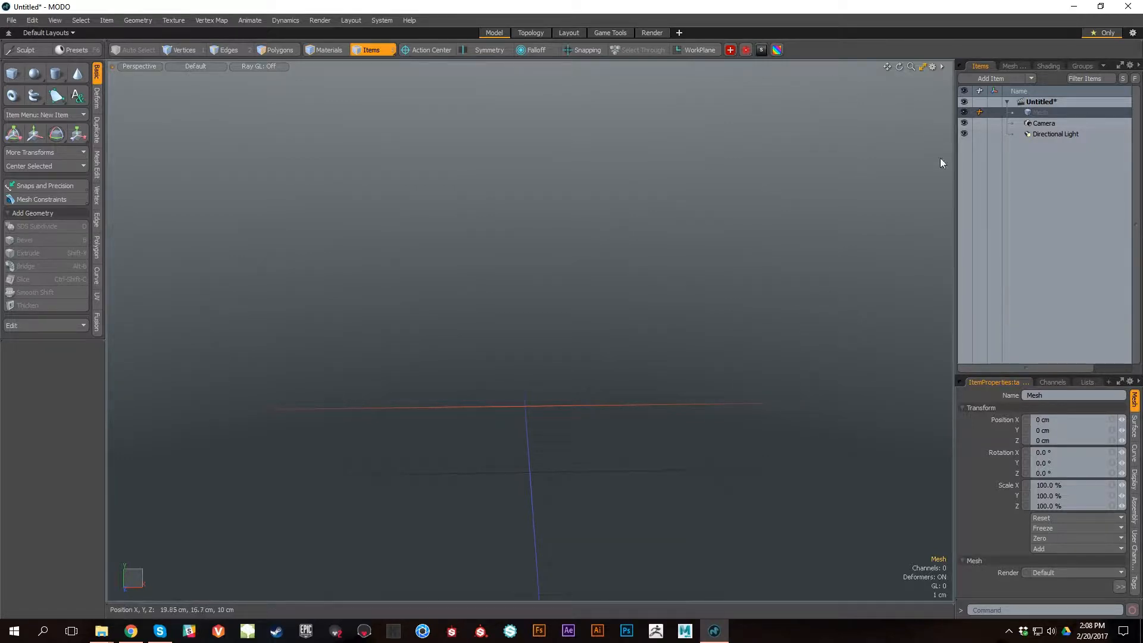
{"action": "left_click_drag", "start_coordinate": [810, 356], "coordinate": [623, 322], "text": "alt"}
{"action": "key", "text": "Delete"}
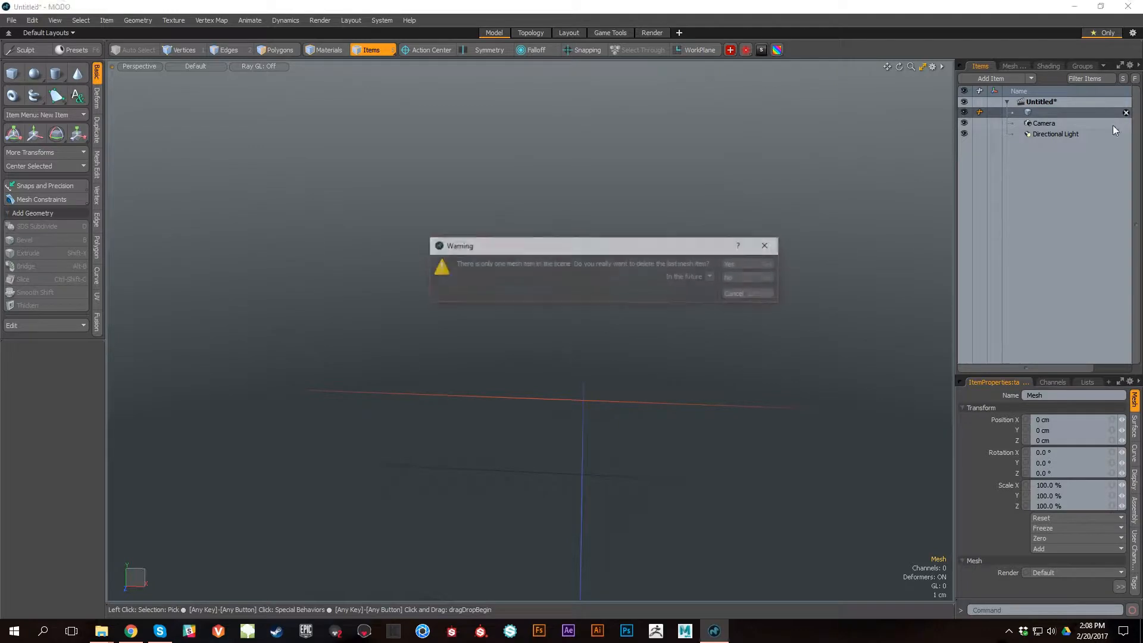
{"action": "left_click", "coordinate": [731, 266]}
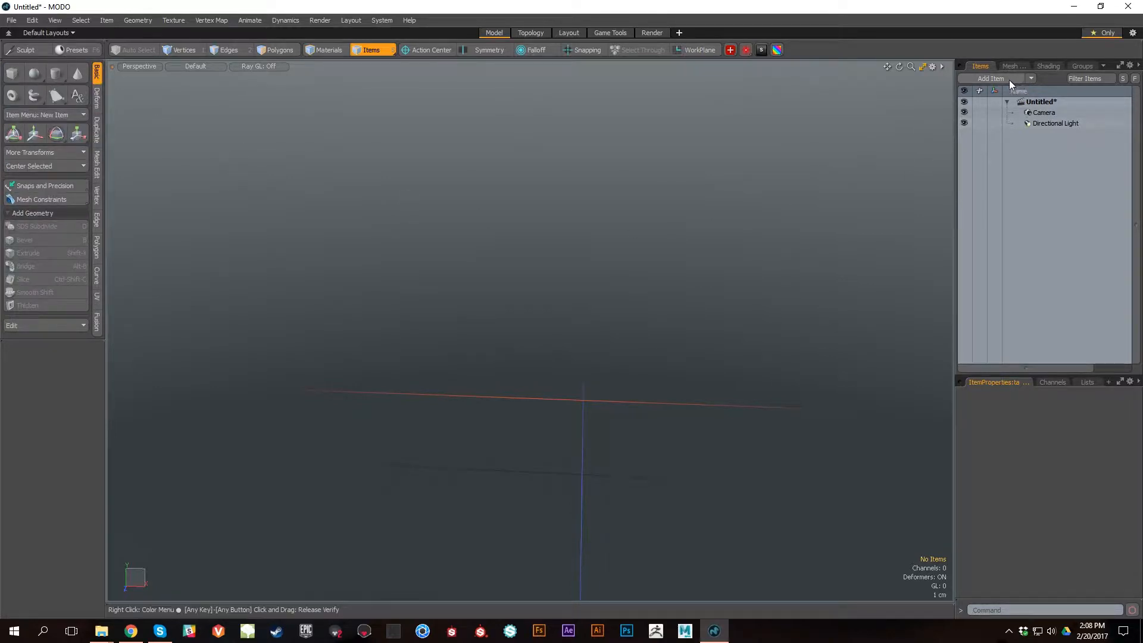
Step: Add a new empty mesh item to the scene
{"action": "left_click", "coordinate": [1030, 80]}
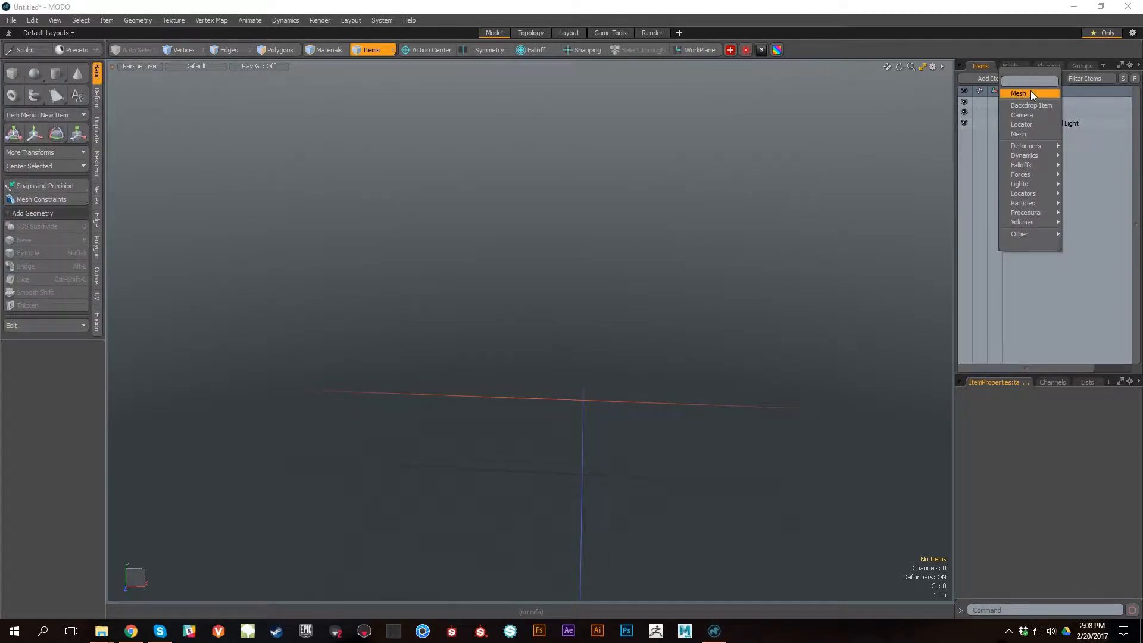
{"action": "left_click", "coordinate": [967, 249]}
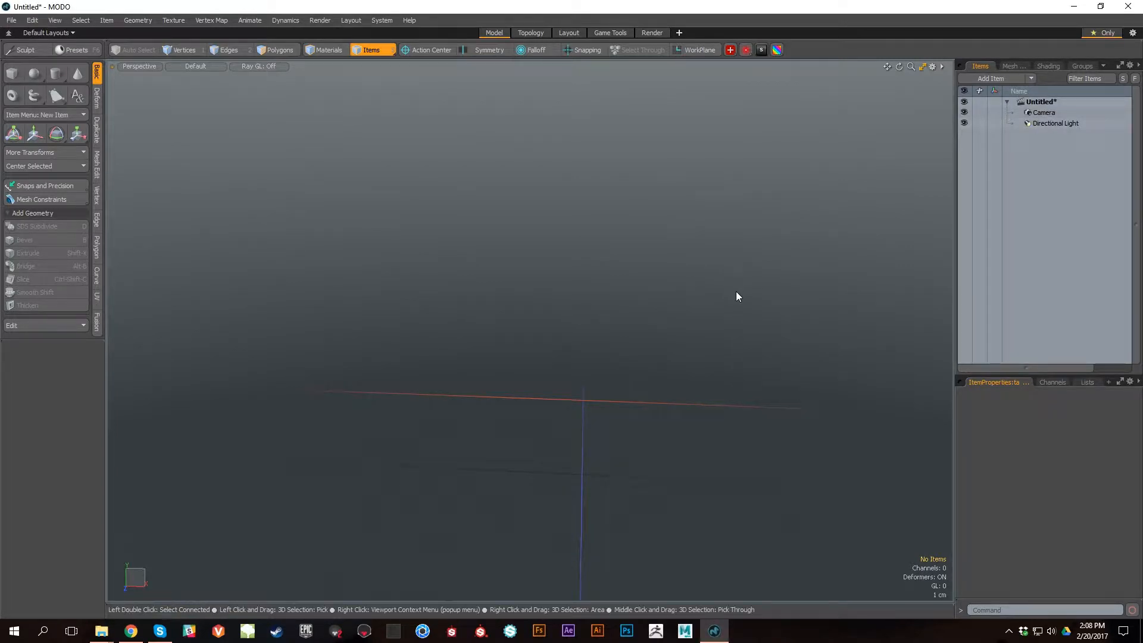
{"action": "key", "text": "n"}
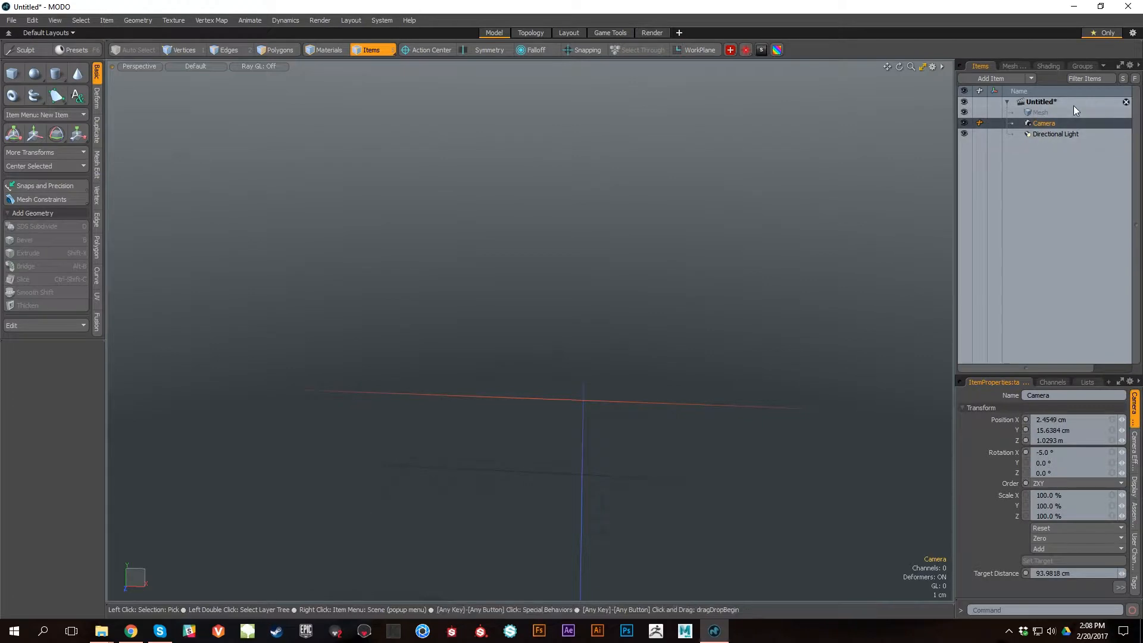
Step: Create a flat box in the new mesh with the Cube primitive, about 9.05 × 1 × 4.8 cm
{"action": "left_click_drag", "start_coordinate": [572, 288], "coordinate": [336, 261], "text": "alt"}
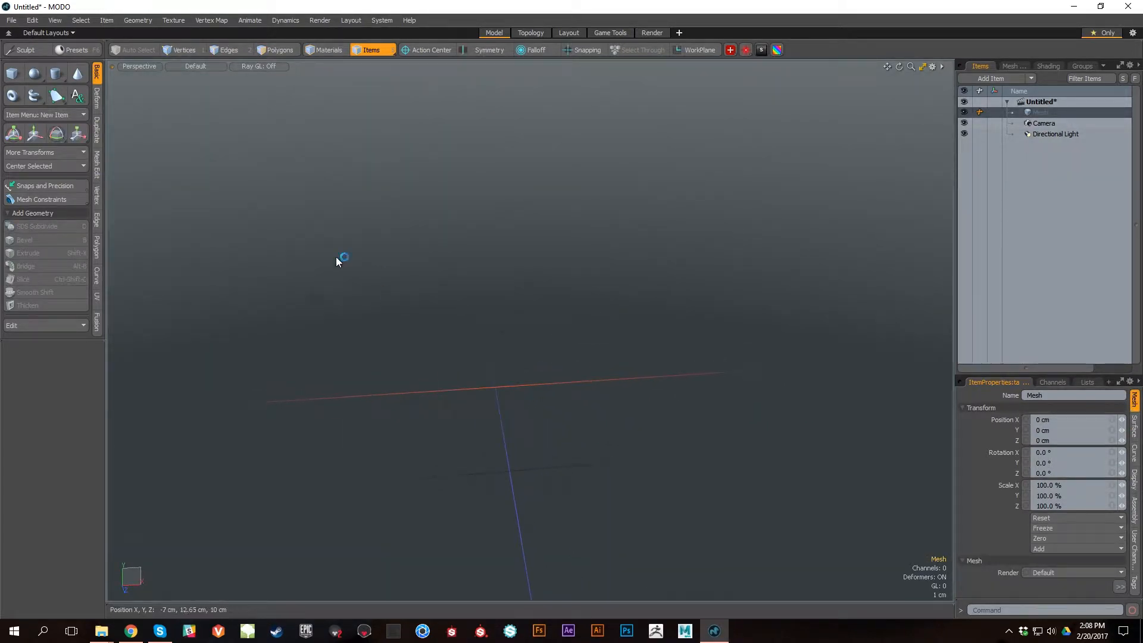
{"action": "left_click", "coordinate": [16, 77]}
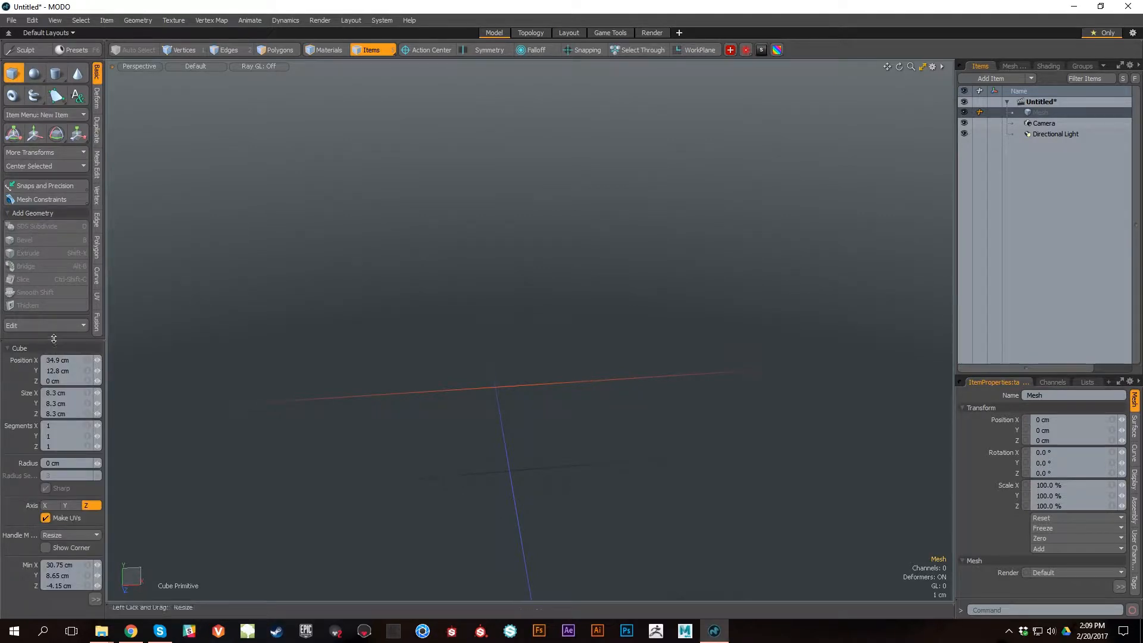
{"action": "left_click_drag", "start_coordinate": [53, 339], "coordinate": [53, 275]}
{"action": "left_click_drag", "start_coordinate": [633, 403], "coordinate": [601, 391]}
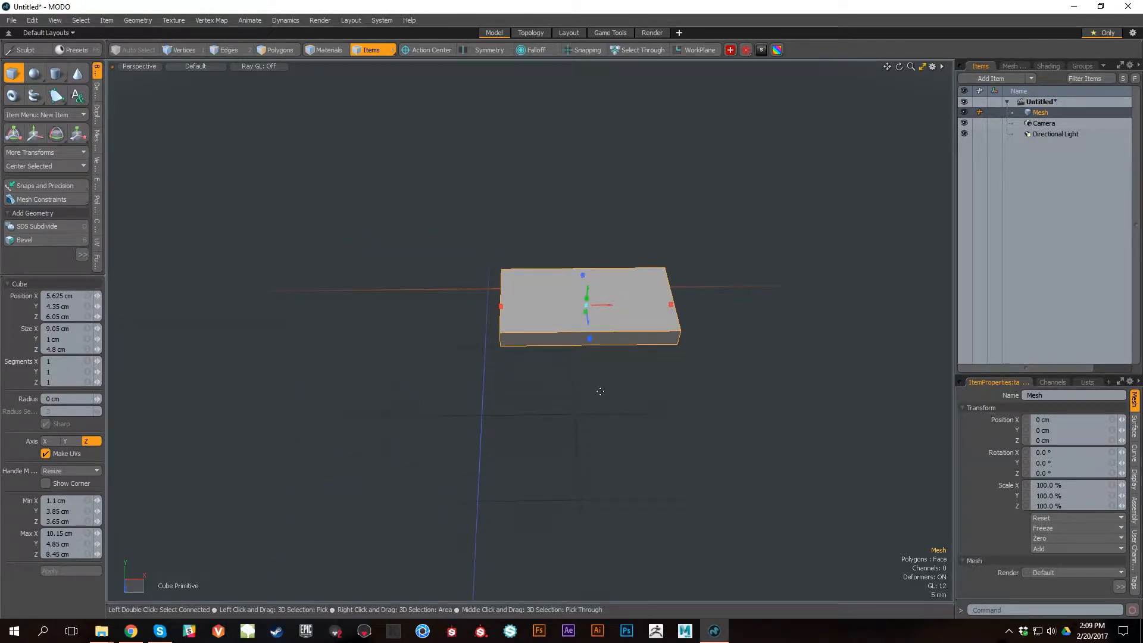
Step: Drop the Cube tool and delete all polygons of the box
{"action": "key", "text": "space"}
{"action": "key", "text": "3"}
{"action": "double_click", "coordinate": [615, 301]}
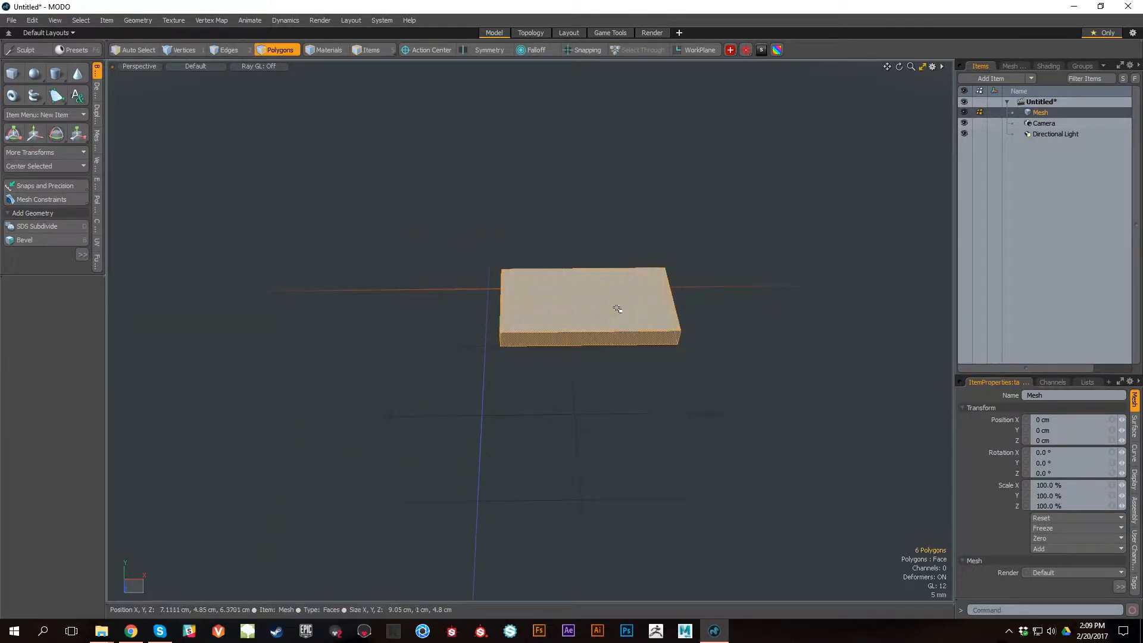
{"action": "key", "text": "Delete"}
Step: Create a 12-sided cylinder along the Z axis with radii of about 1.38, 1.74 and 2.21 cm
{"action": "right_click_drag", "start_coordinate": [417, 286], "coordinate": [595, 405], "text": "alt"}
{"action": "middle_click_drag", "start_coordinate": [594, 406], "coordinate": [535, 383], "text": "alt"}
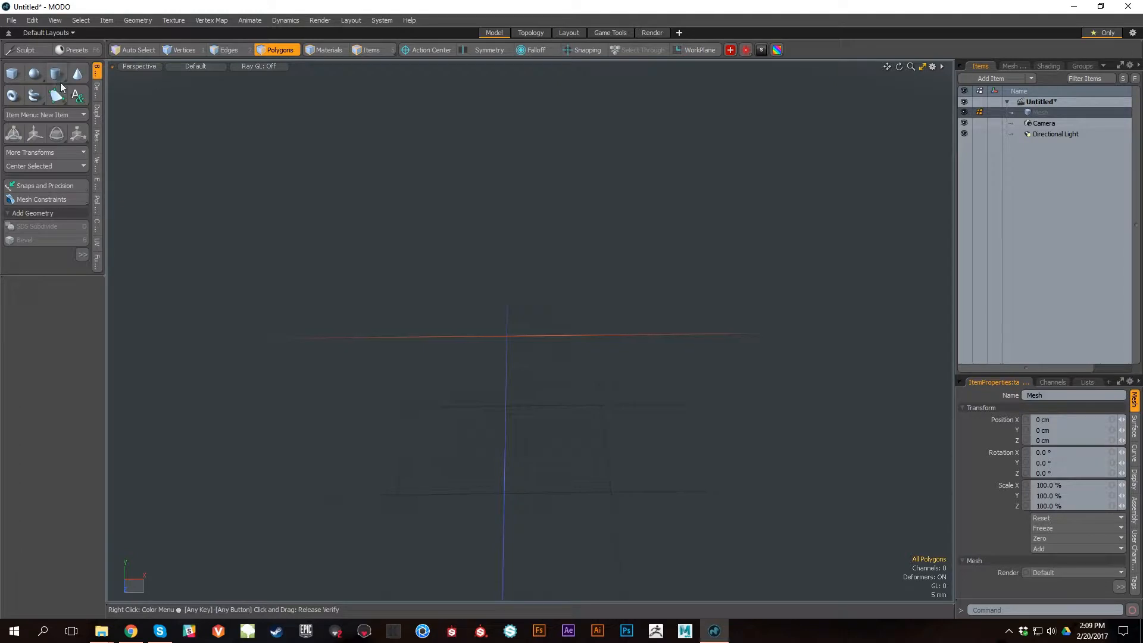
{"action": "left_click", "coordinate": [56, 74]}
{"action": "left_click_drag", "start_coordinate": [601, 310], "coordinate": [608, 432], "text": "alt"}
{"action": "left_click_drag", "start_coordinate": [602, 361], "coordinate": [507, 391]}
{"action": "left_click_drag", "start_coordinate": [341, 414], "coordinate": [387, 387], "text": "alt"}
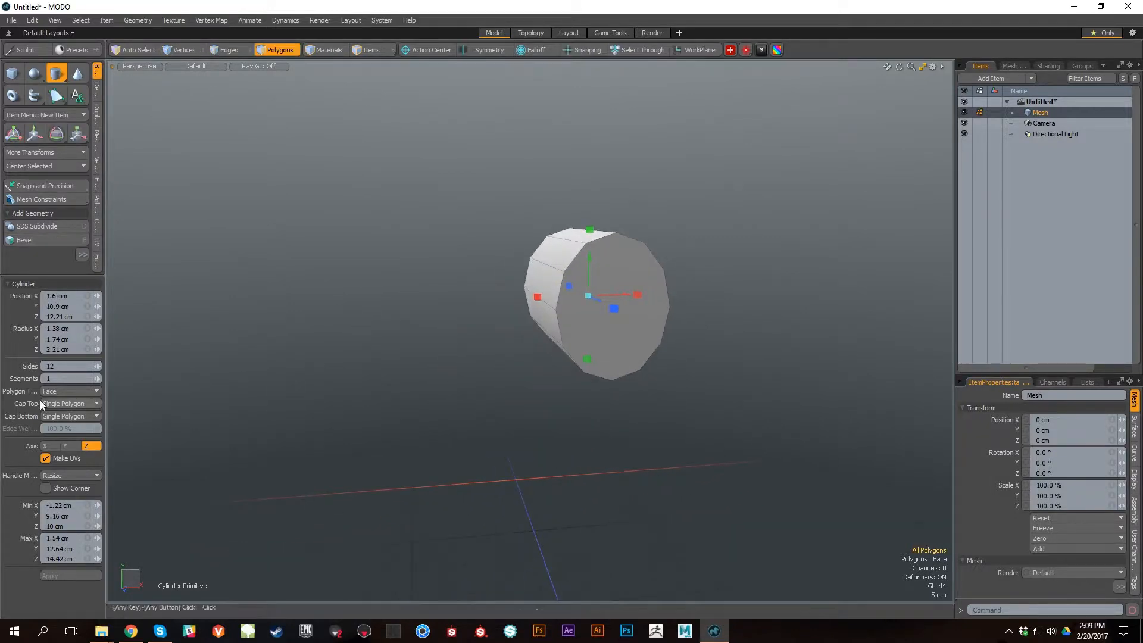
Step: Set the cylinder's X, Y and Z radii to 2 cm
{"action": "left_click", "coordinate": [79, 329]}
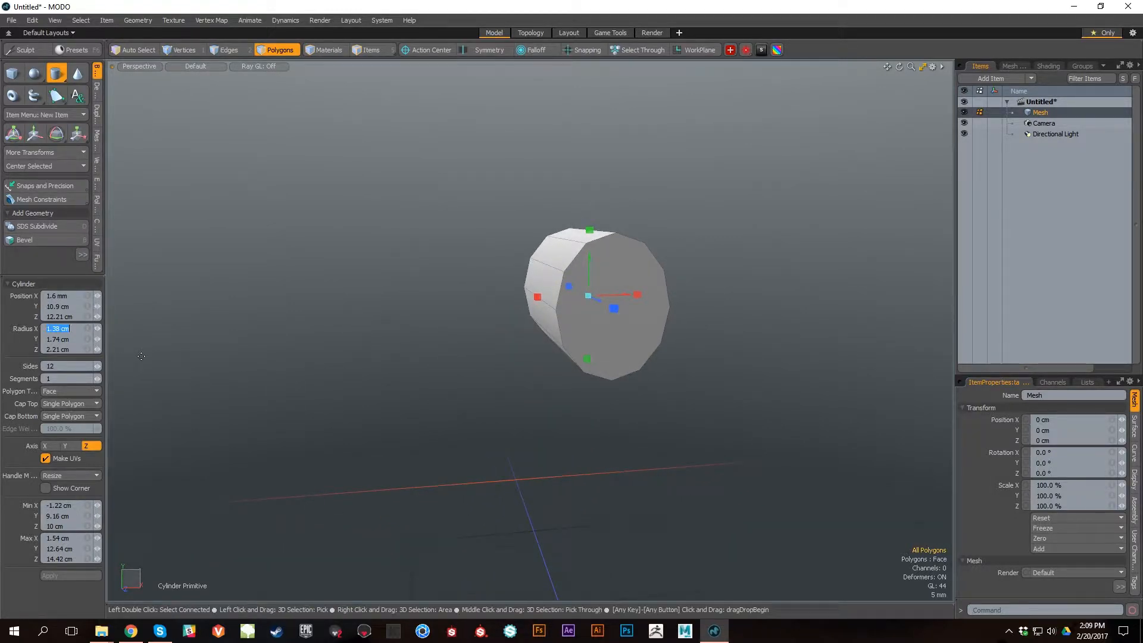
{"action": "type", "text": "2"}
{"action": "key", "text": "Return"}
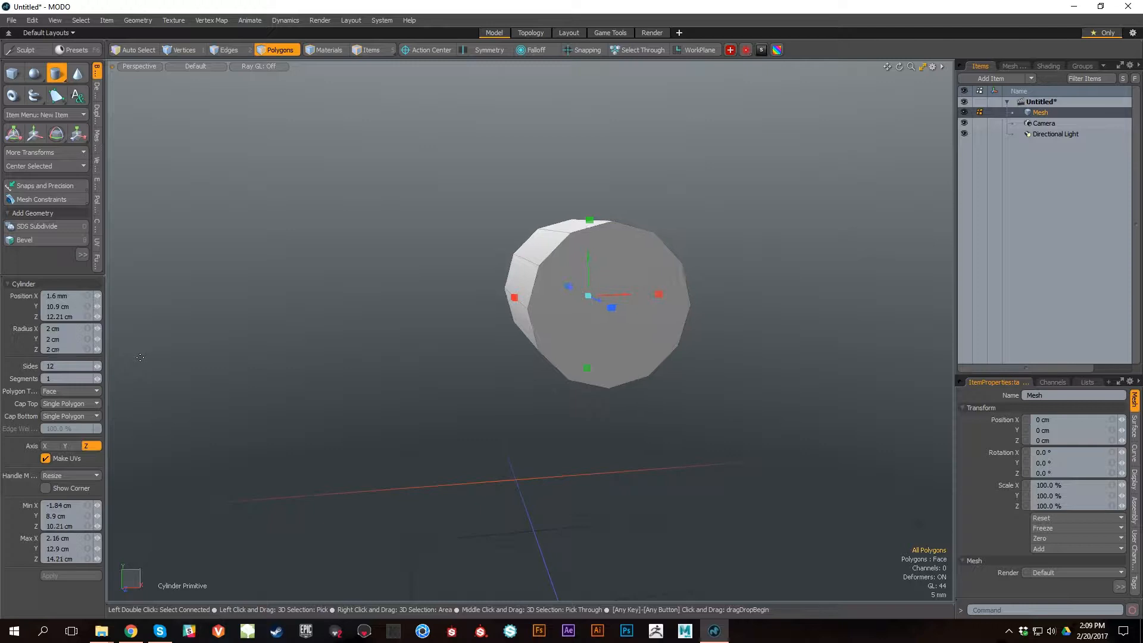
Step: Drop the Cylinder tool and delete all polygons of the cylinder
{"action": "left_click_drag", "start_coordinate": [482, 326], "coordinate": [549, 344], "text": "alt"}
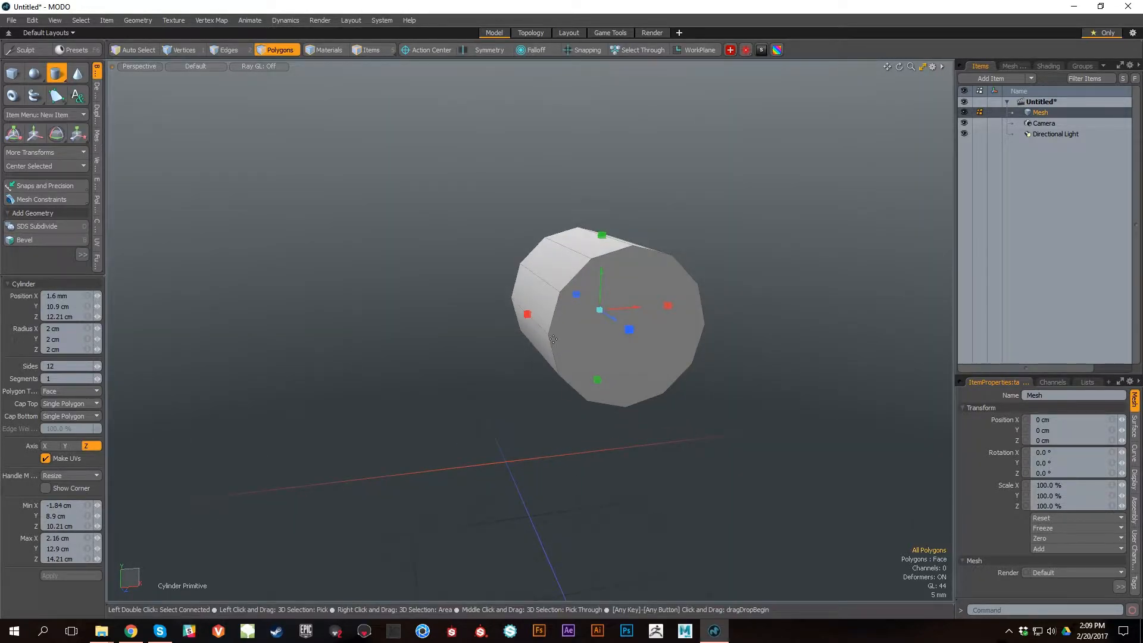
{"action": "key", "text": "space"}
{"action": "double_click", "coordinate": [689, 352]}
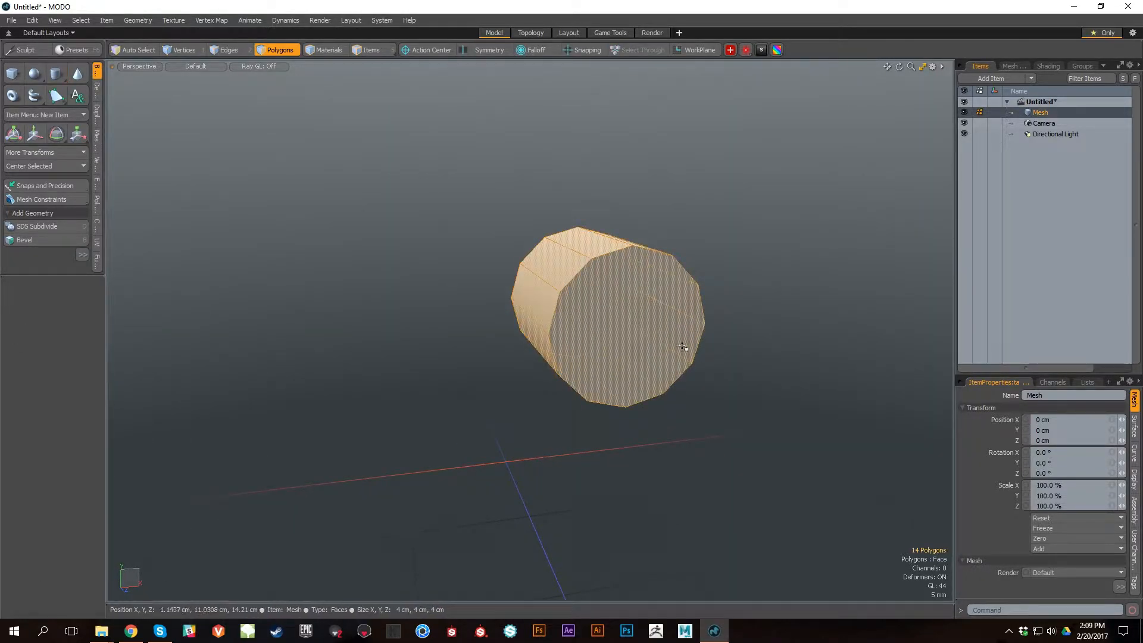
{"action": "key", "text": "Delete"}
Step: Create a 12-sided cylinder along the Z axis with a uniform radius of about 2.34 cm
{"action": "left_click_drag", "start_coordinate": [655, 416], "coordinate": [617, 404], "text": "alt"}
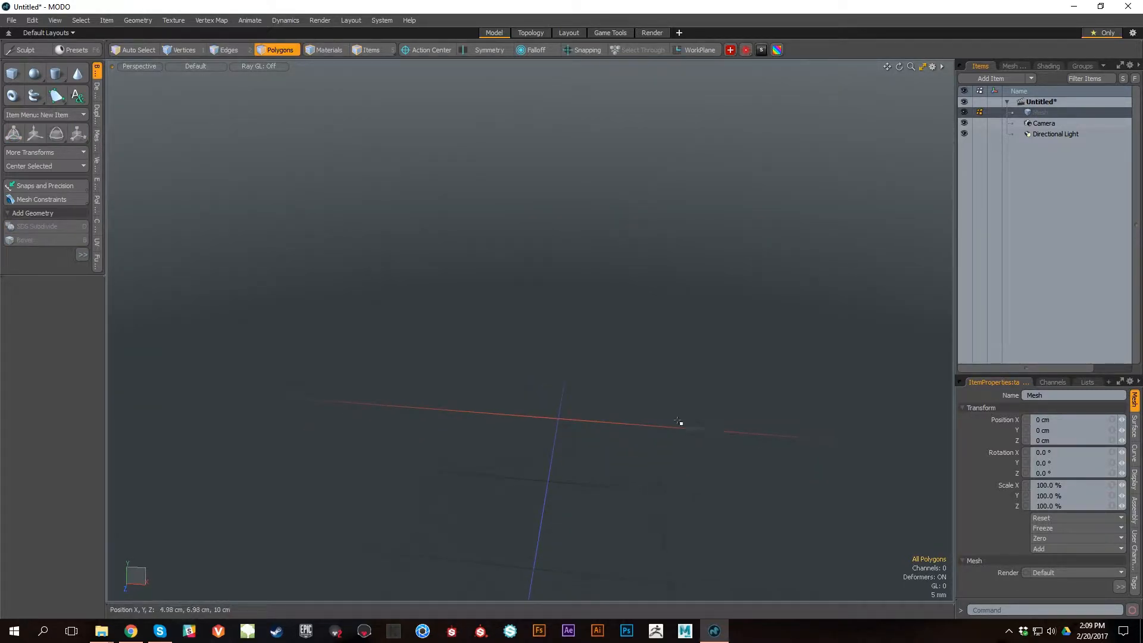
{"action": "key", "text": "ctrl+space"}
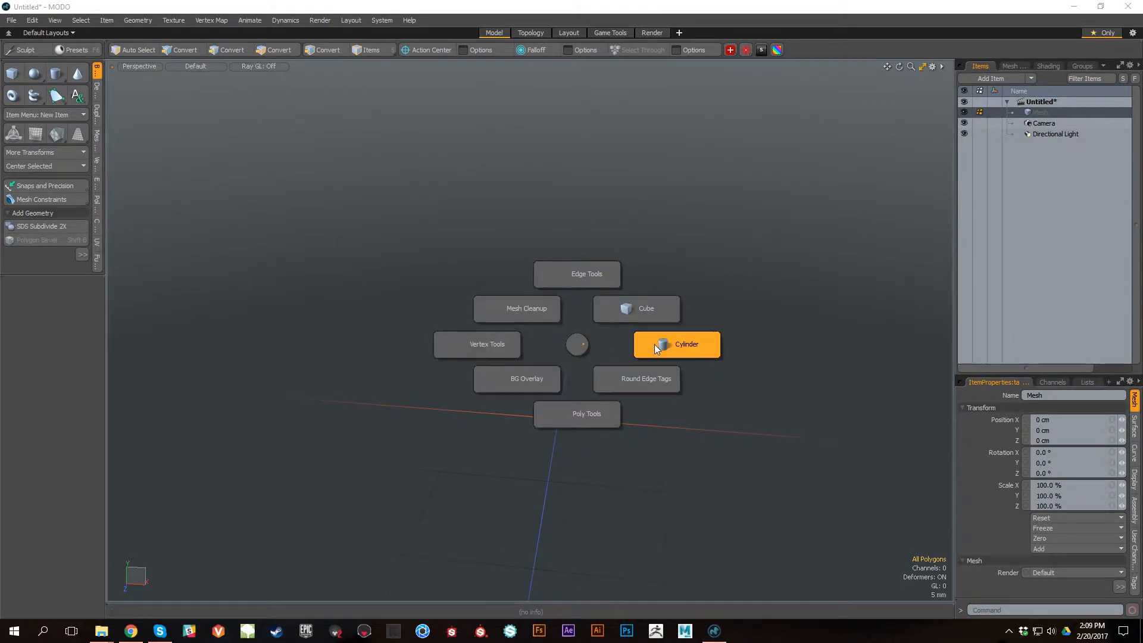
{"action": "left_click", "coordinate": [657, 347]}
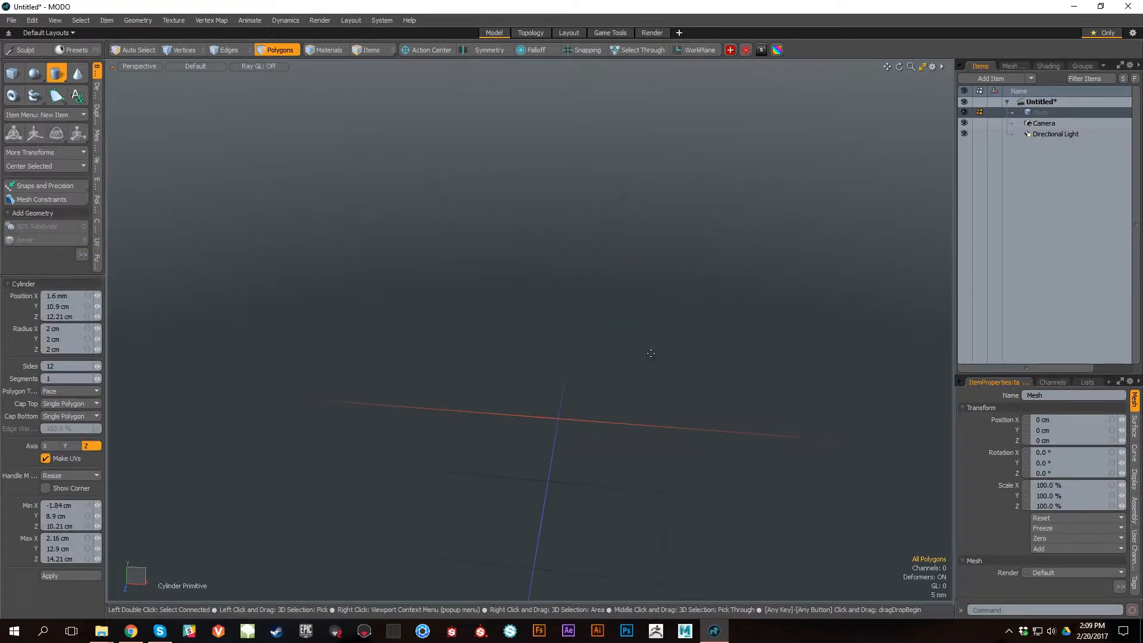
{"action": "key", "text": "ctrl"}
{"action": "left_click_drag", "start_coordinate": [653, 341], "coordinate": [765, 305], "text": "ctrl"}
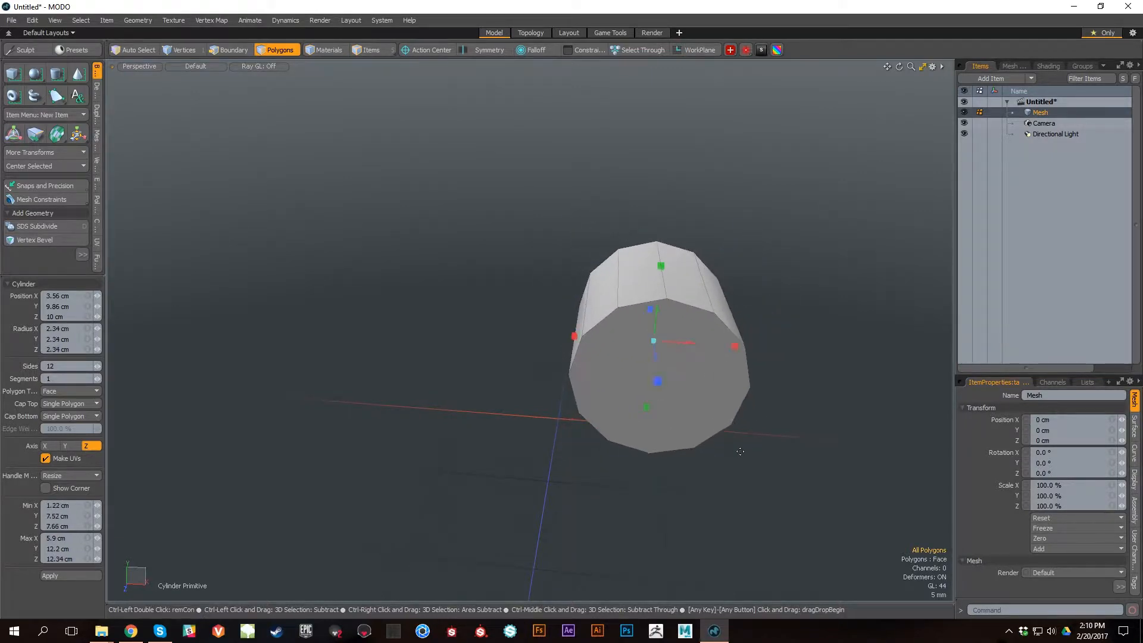
{"action": "left_click_drag", "start_coordinate": [590, 469], "coordinate": [511, 449], "text": "alt"}
{"action": "mouse_move", "coordinate": [750, 390]}
{"action": "left_mouse_down", "text": "alt"}
{"action": "mouse_move", "coordinate": [768, 381]}
{"action": "mouse_move", "coordinate": [736, 384]}
{"action": "mouse_move", "coordinate": [757, 395]}
{"action": "left_mouse_up", "text": "alt"}
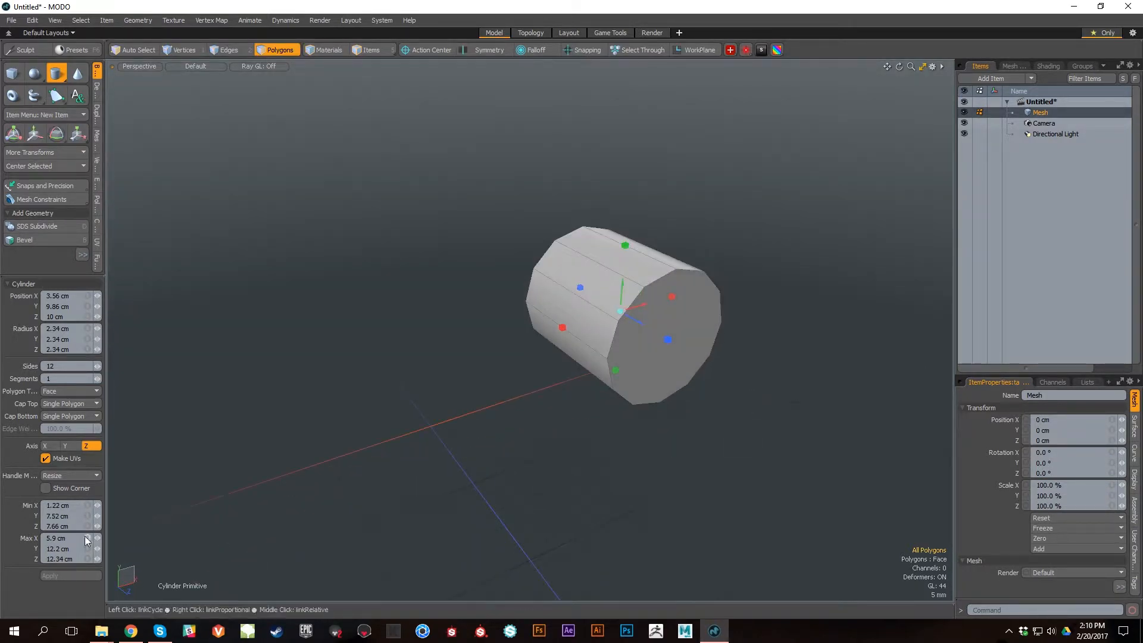
Step: Try 18 and 11 sides for the cylinder and set the number of sides to 12
{"action": "left_click_drag", "start_coordinate": [98, 365], "coordinate": [97, 366]}
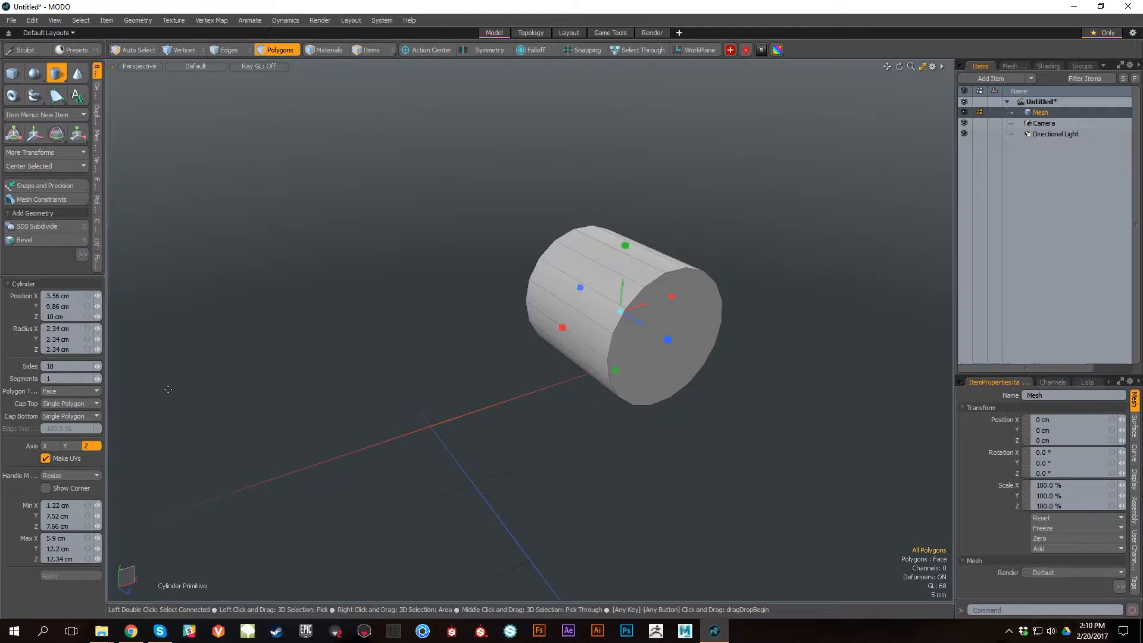
{"action": "key", "text": "Left"}
{"action": "key", "text": "Left"}
{"action": "key", "text": "Left"}
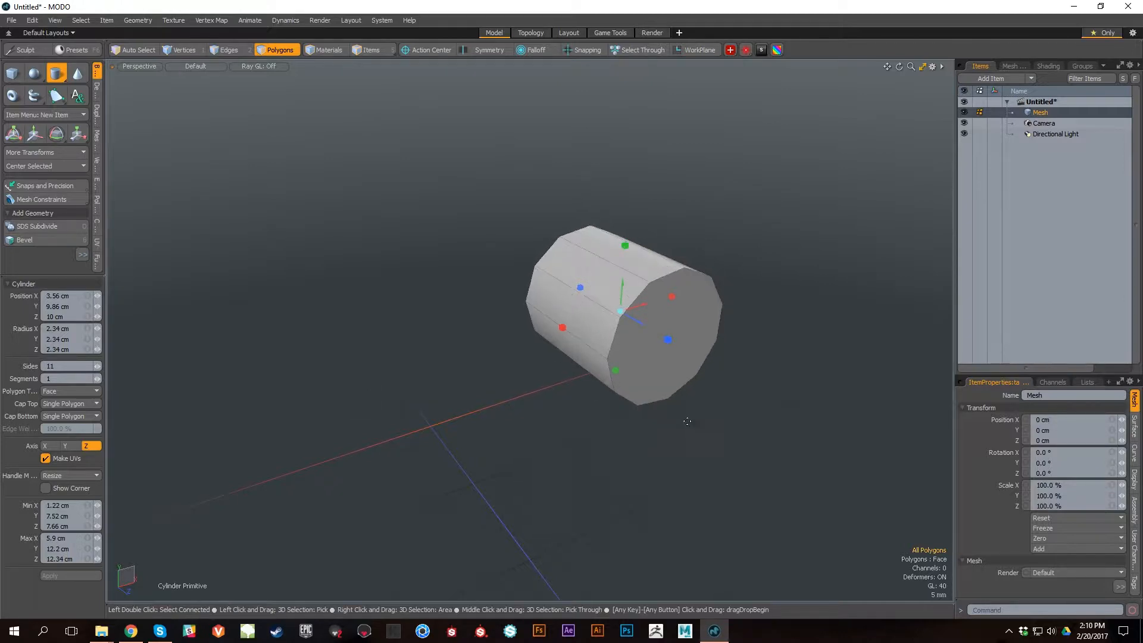
{"action": "key", "text": "Right"}
{"action": "left_click_drag", "start_coordinate": [691, 412], "coordinate": [654, 397], "text": "alt"}
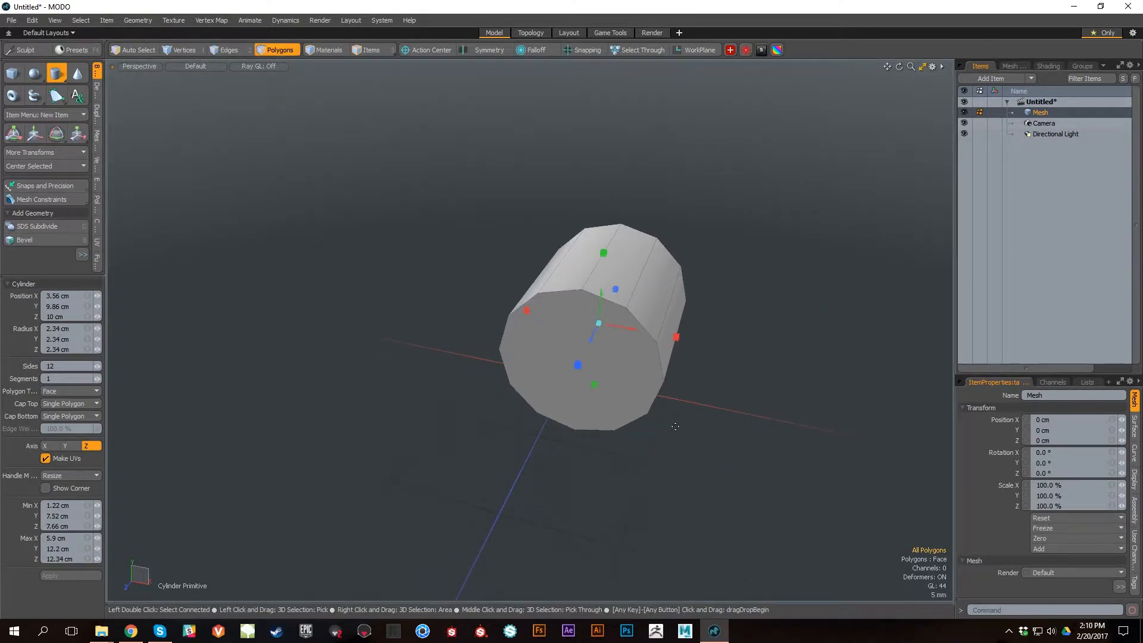
Step: Drop the Cylinder tool and select the flat uppermost edge on both end caps of the cylinder
{"action": "key", "text": "q"}
{"action": "left_click_drag", "start_coordinate": [286, 411], "coordinate": [503, 405], "text": "alt"}
{"action": "mouse_move", "coordinate": [569, 464]}
{"action": "left_mouse_down", "text": "alt"}
{"action": "mouse_move", "coordinate": [778, 435]}
{"action": "mouse_move", "coordinate": [524, 453]}
{"action": "left_mouse_up", "text": "alt"}
{"action": "mouse_move", "coordinate": [506, 253]}
{"action": "left_mouse_down"}
{"action": "mouse_move", "coordinate": [518, 425]}
{"action": "mouse_move", "coordinate": [538, 409]}
{"action": "left_mouse_up"}
{"action": "left_click", "coordinate": [598, 213], "text": "shift"}
{"action": "left_click_drag", "start_coordinate": [599, 213], "coordinate": [661, 388], "text": "alt"}
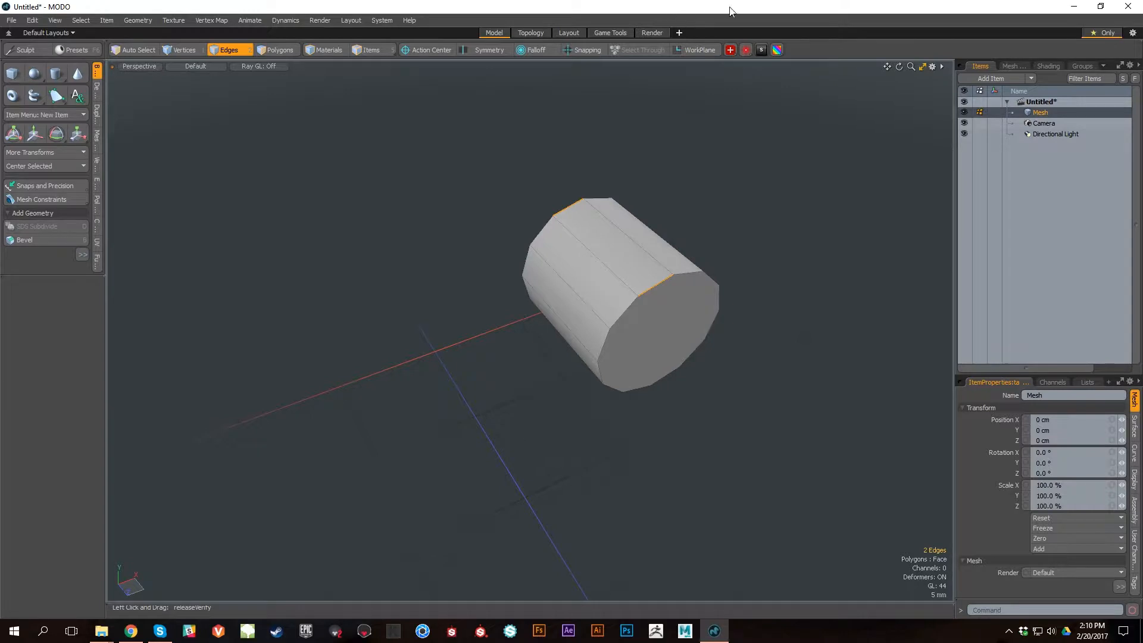
{"action": "mouse_move", "coordinate": [710, 341]}
{"action": "left_mouse_down", "text": "alt"}
{"action": "mouse_move", "coordinate": [503, 328]}
{"action": "mouse_move", "coordinate": [521, 252]}
{"action": "mouse_move", "coordinate": [573, 389]}
{"action": "left_mouse_up", "text": "alt"}
{"action": "left_click_drag", "start_coordinate": [545, 336], "coordinate": [828, 375], "text": "alt"}
Step: Switch to polygon selection and delete all connected polygons of the cylinder
{"action": "key", "text": "3"}
{"action": "double_click", "coordinate": [645, 291]}
{"action": "key", "text": "Delete"}
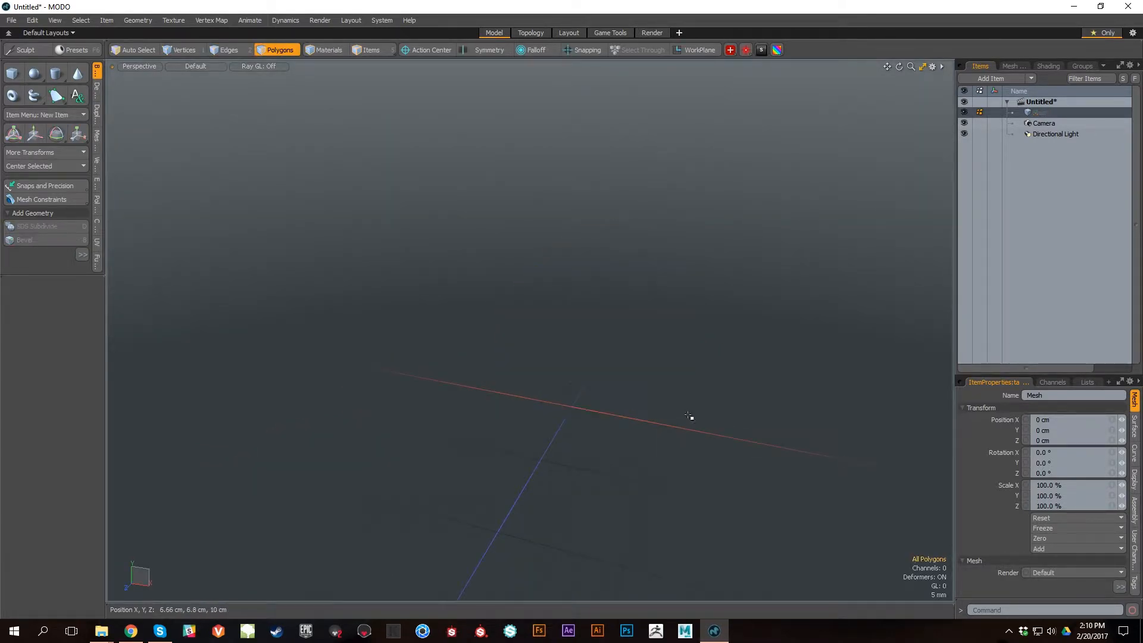
Step: Create a 12-sided cylinder about 2.8 cm in size along the Z axis and select all its polygons
{"action": "left_click_drag", "start_coordinate": [621, 401], "coordinate": [689, 404], "text": "alt"}
{"action": "key", "text": "alt+space"}
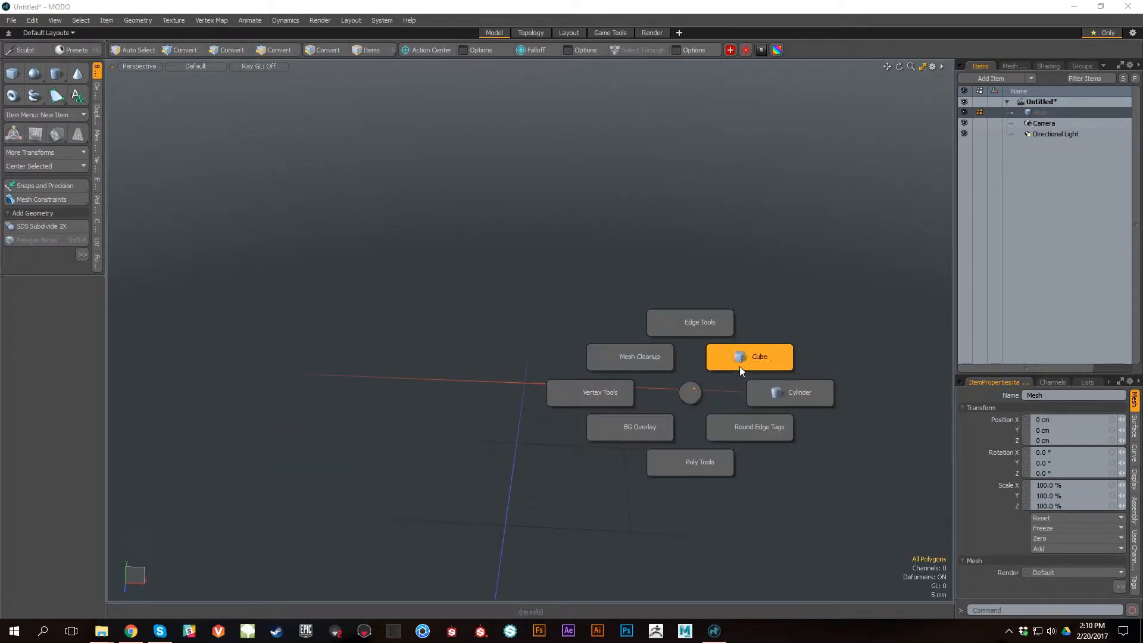
{"action": "left_click", "coordinate": [790, 398]}
{"action": "left_click_drag", "start_coordinate": [662, 287], "coordinate": [547, 381], "text": "ctrl"}
{"action": "key", "text": "space"}
{"action": "left_click", "coordinate": [589, 262]}
{"action": "double_click", "coordinate": [589, 262]}
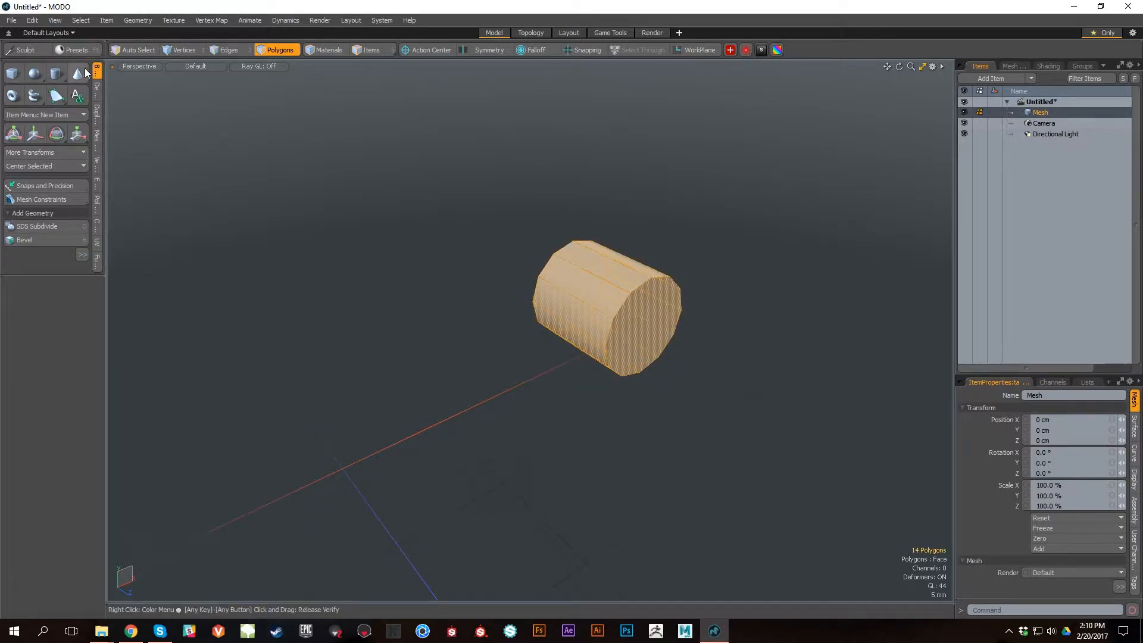
Step: Widen the toolbox so its labels can be read and centre the selected cylinder on all axes
{"action": "left_click_drag", "start_coordinate": [64, 276], "coordinate": [66, 347]}
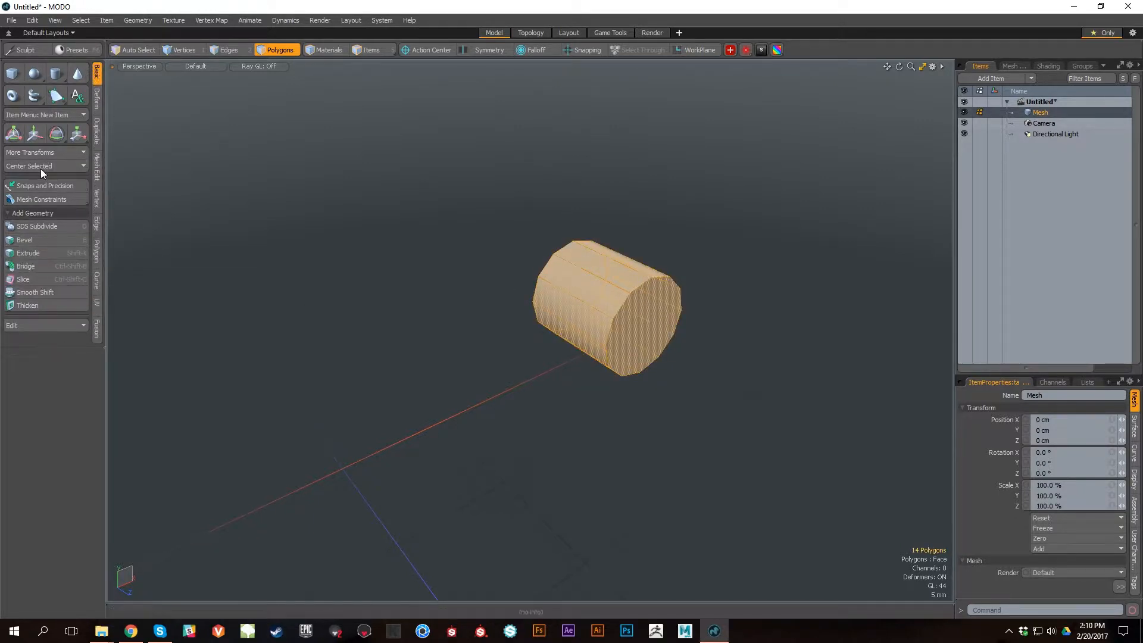
{"action": "left_click", "coordinate": [55, 167]}
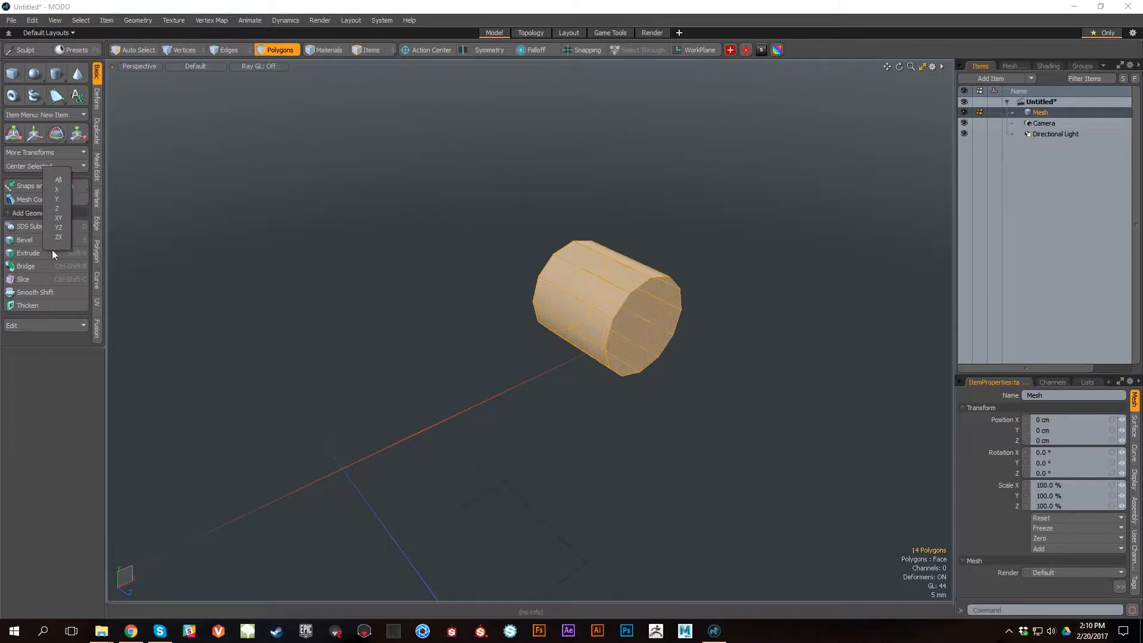
{"action": "left_click", "coordinate": [59, 181]}
{"action": "key", "text": "a"}
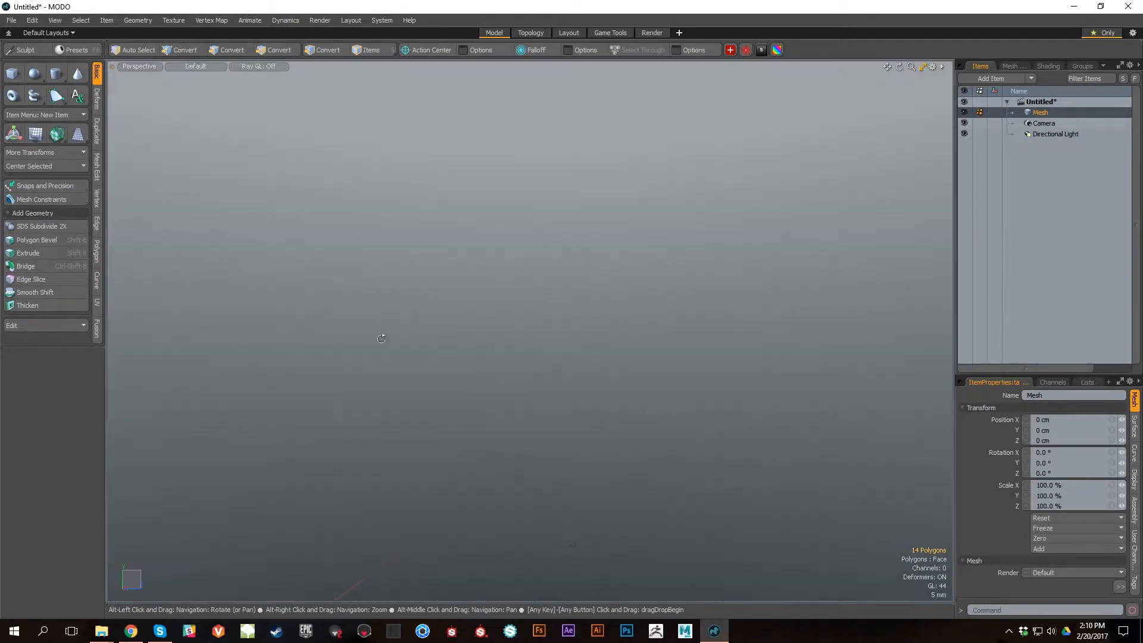
{"action": "left_click_drag", "start_coordinate": [469, 407], "coordinate": [626, 256], "text": "alt"}
Step: Move the selected cylinder 7 cm in X and 6.9 cm in Y, and clear the selection
{"action": "key", "text": "w"}
{"action": "scroll", "coordinate": [582, 381], "scroll_direction": "down", "scroll_amount": 4}
{"action": "left_click_drag", "start_coordinate": [588, 417], "coordinate": [707, 352], "text": "ctrl+alt"}
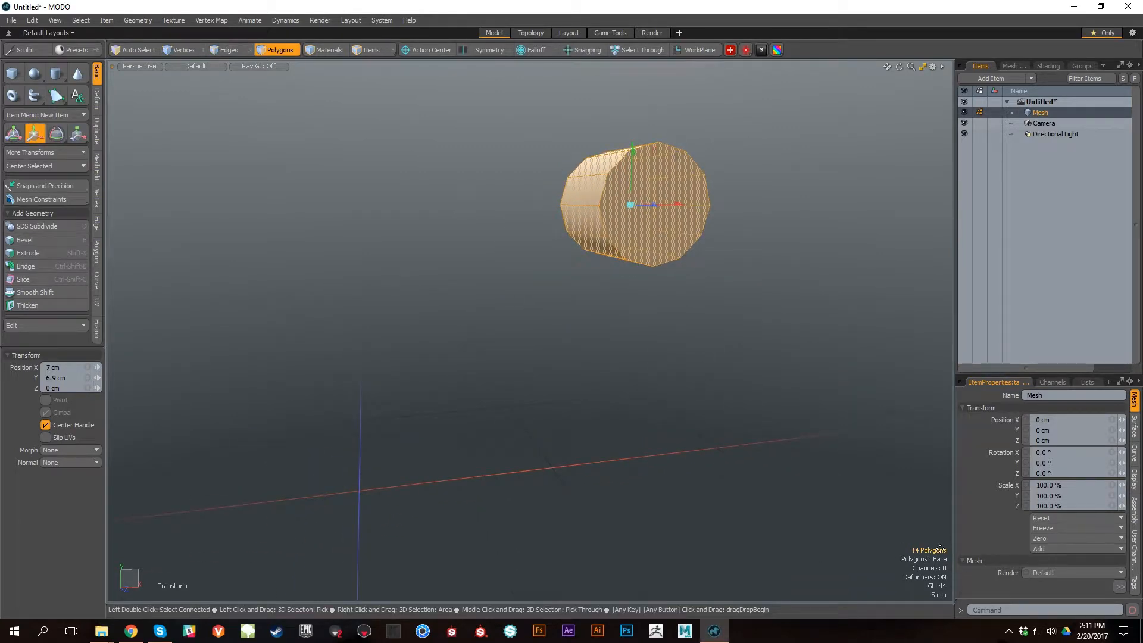
{"action": "left_click_drag", "start_coordinate": [744, 438], "coordinate": [724, 498], "text": "alt"}
{"action": "key", "text": "space"}
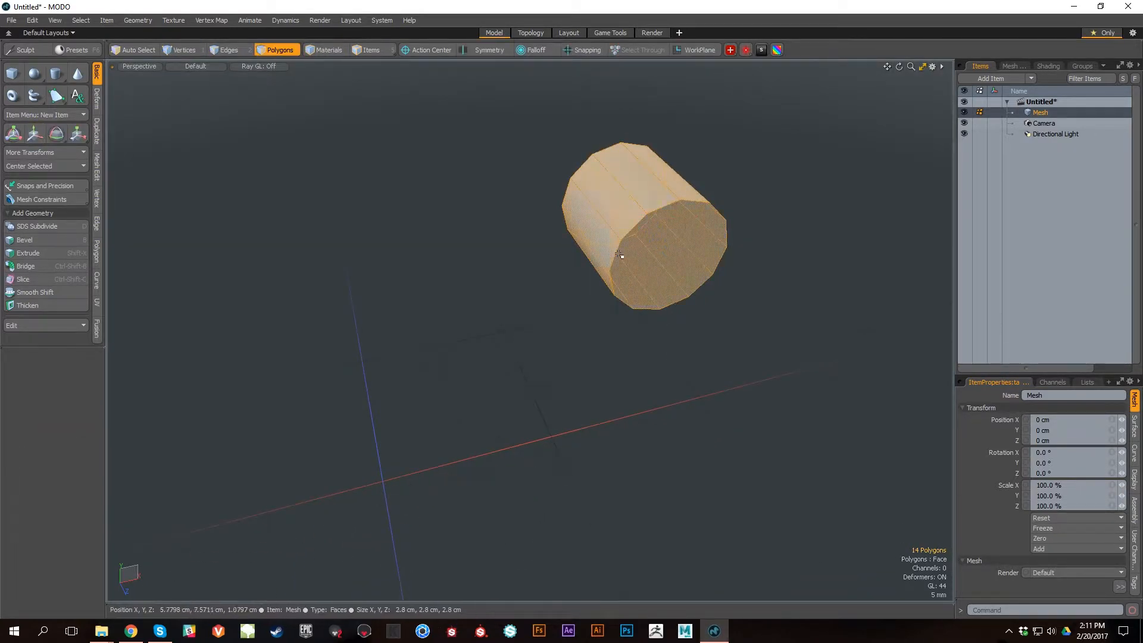
{"action": "left_click", "coordinate": [787, 288]}
Step: Select all polygons of the cylinder with a lasso and clear the selection again
{"action": "left_click_drag", "start_coordinate": [609, 452], "coordinate": [691, 441], "text": "alt"}
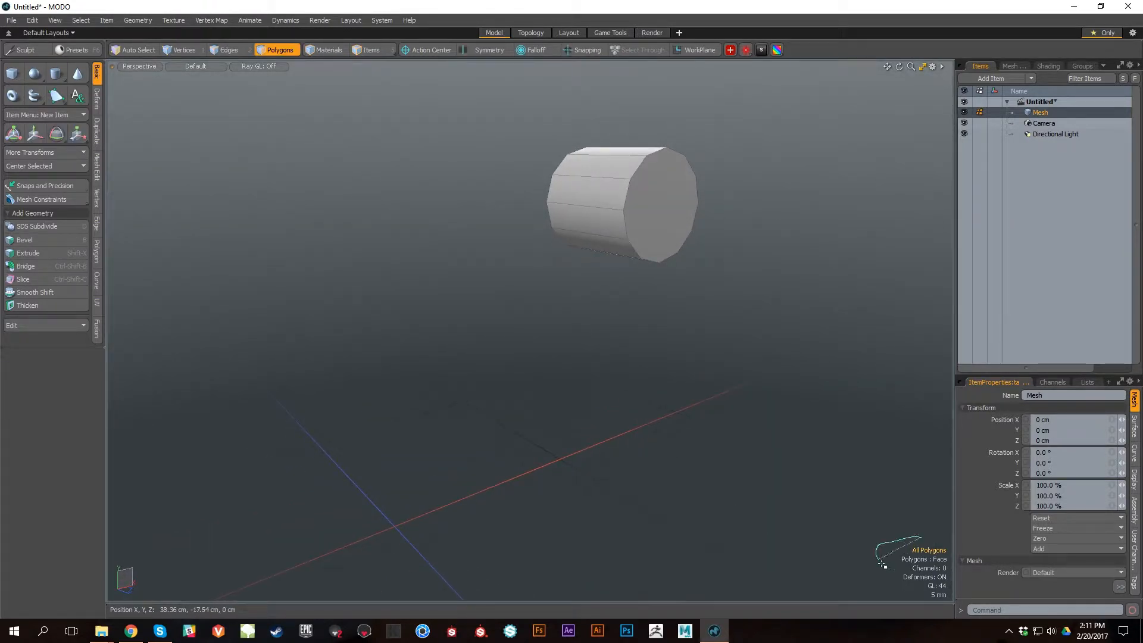
{"action": "mouse_move", "coordinate": [741, 462]}
{"action": "left_mouse_down", "text": "alt"}
{"action": "mouse_move", "coordinate": [761, 405]}
{"action": "mouse_move", "coordinate": [683, 477]}
{"action": "mouse_move", "coordinate": [761, 467]}
{"action": "left_mouse_up", "text": "alt"}
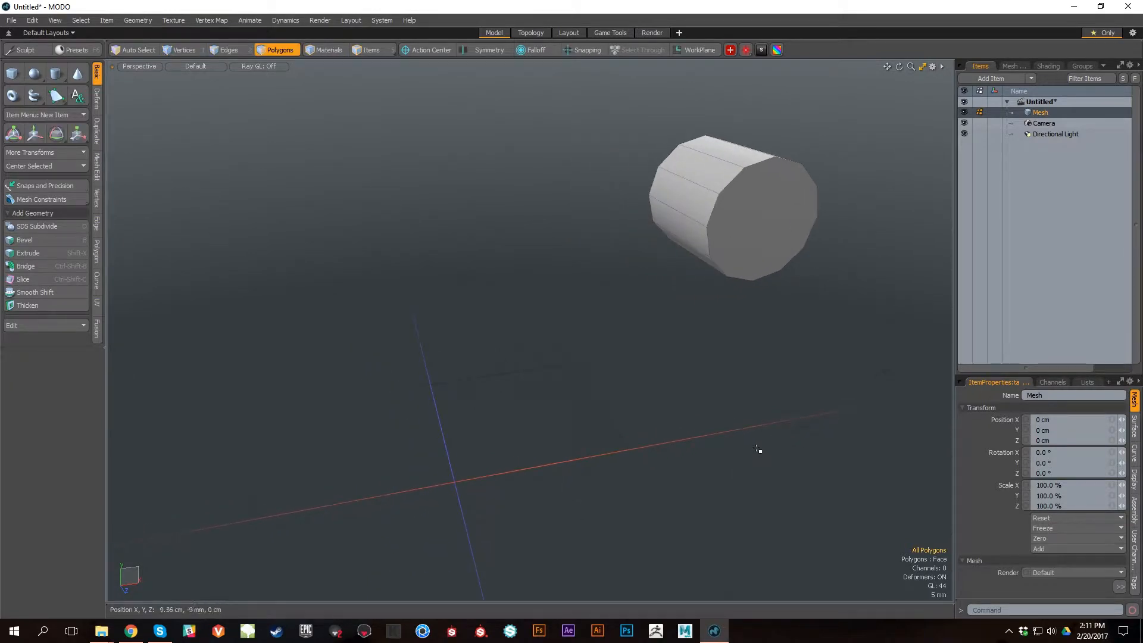
{"action": "mouse_move", "coordinate": [600, 266]}
{"action": "right_mouse_down"}
{"action": "mouse_move", "coordinate": [863, 77]}
{"action": "mouse_move", "coordinate": [663, 273]}
{"action": "right_mouse_up"}
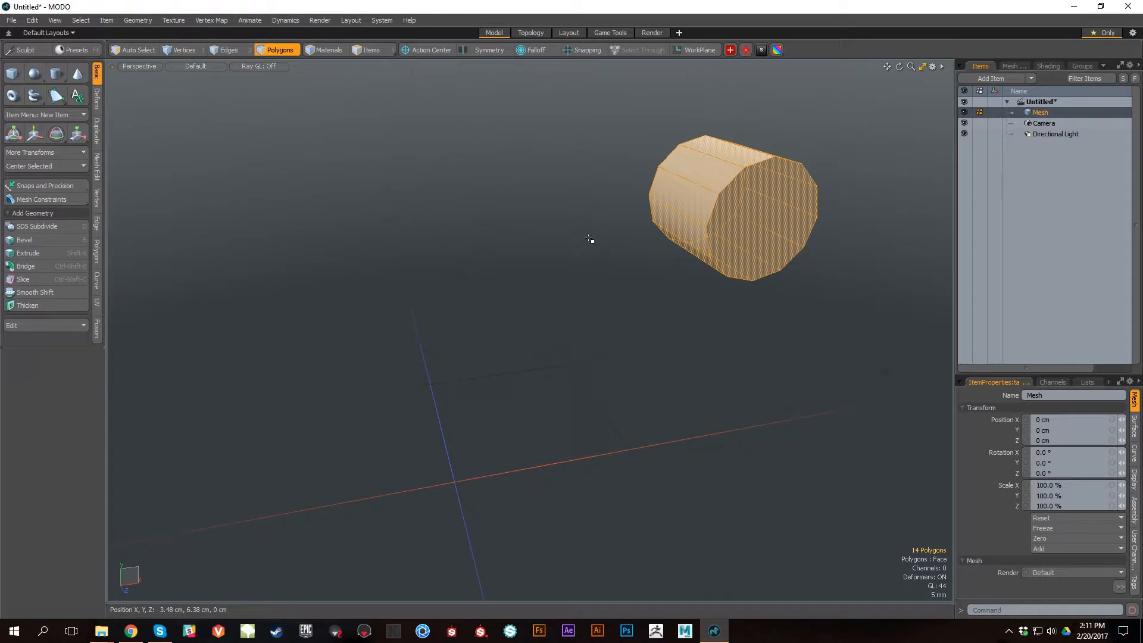
{"action": "left_click", "coordinate": [664, 352]}
{"action": "left_click_drag", "start_coordinate": [733, 413], "coordinate": [684, 416], "text": "alt"}
Step: Try to move the whole cylinder along the X axis without a selection and undo the move
{"action": "key", "text": "y"}
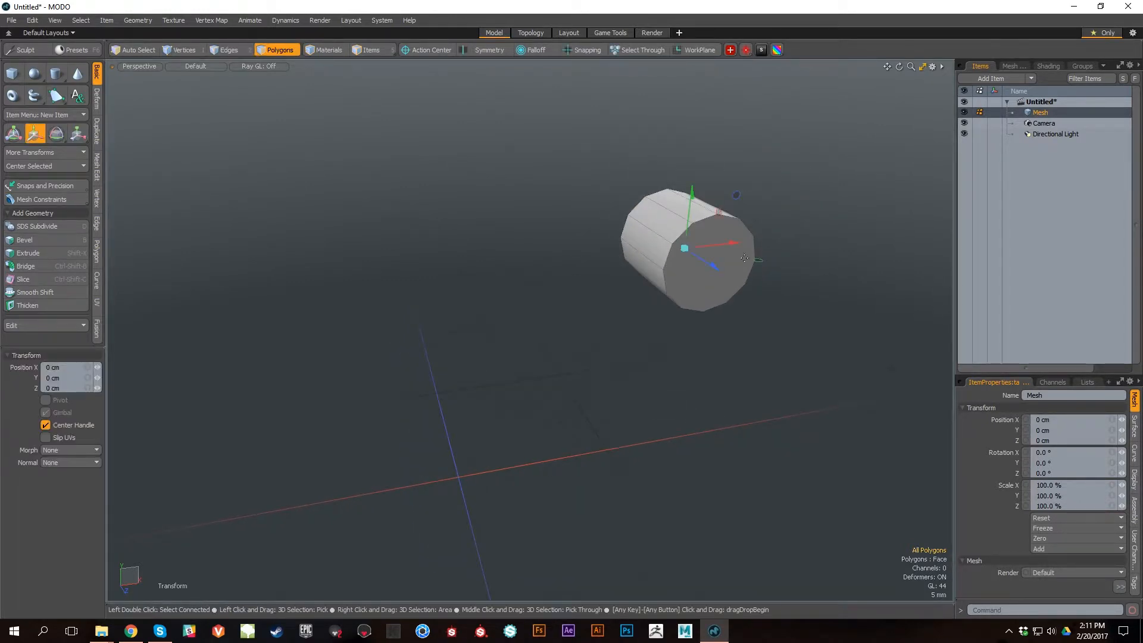
{"action": "left_click_drag", "start_coordinate": [758, 298], "coordinate": [658, 236], "text": "alt"}
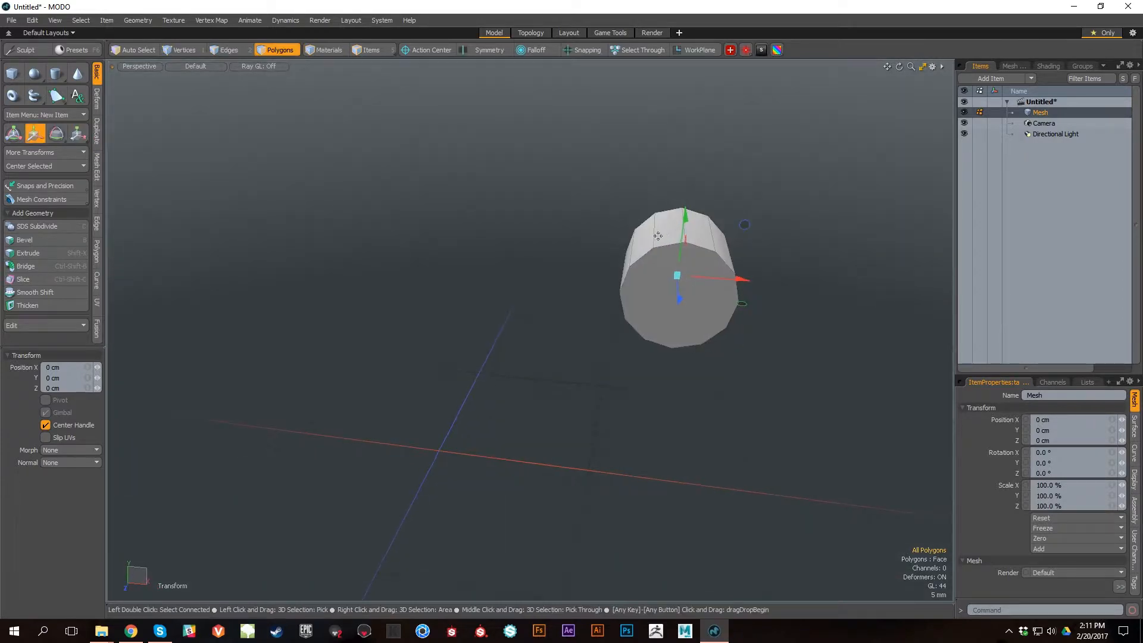
{"action": "left_click_drag", "start_coordinate": [665, 301], "coordinate": [733, 245], "text": "alt"}
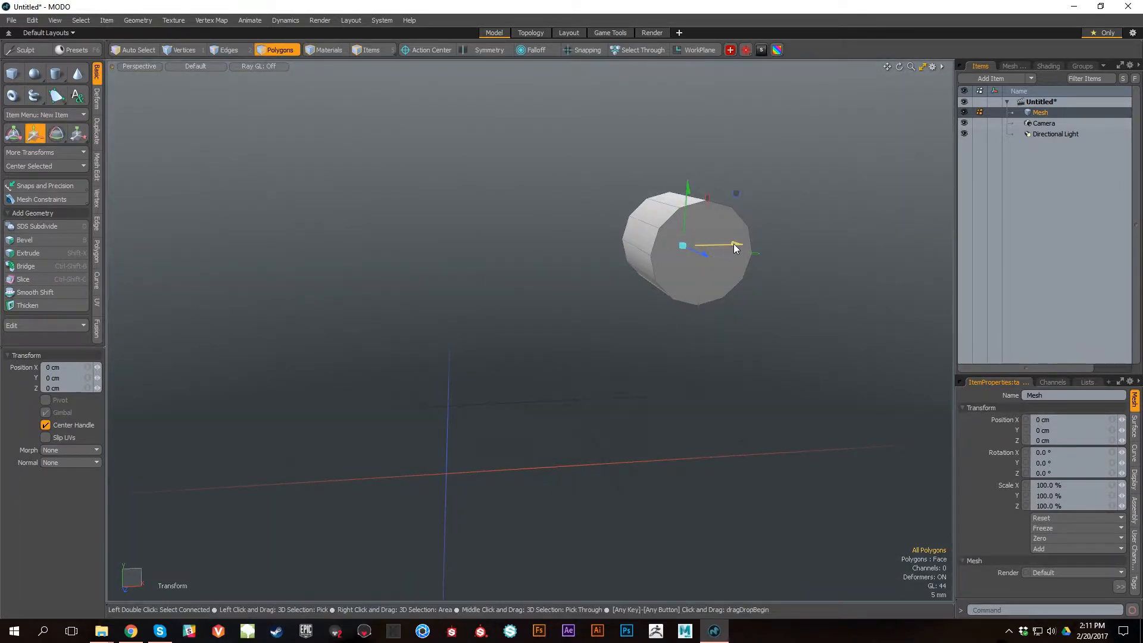
{"action": "left_click_drag", "start_coordinate": [734, 248], "coordinate": [508, 248]}
{"action": "key", "text": "ctrl+z"}
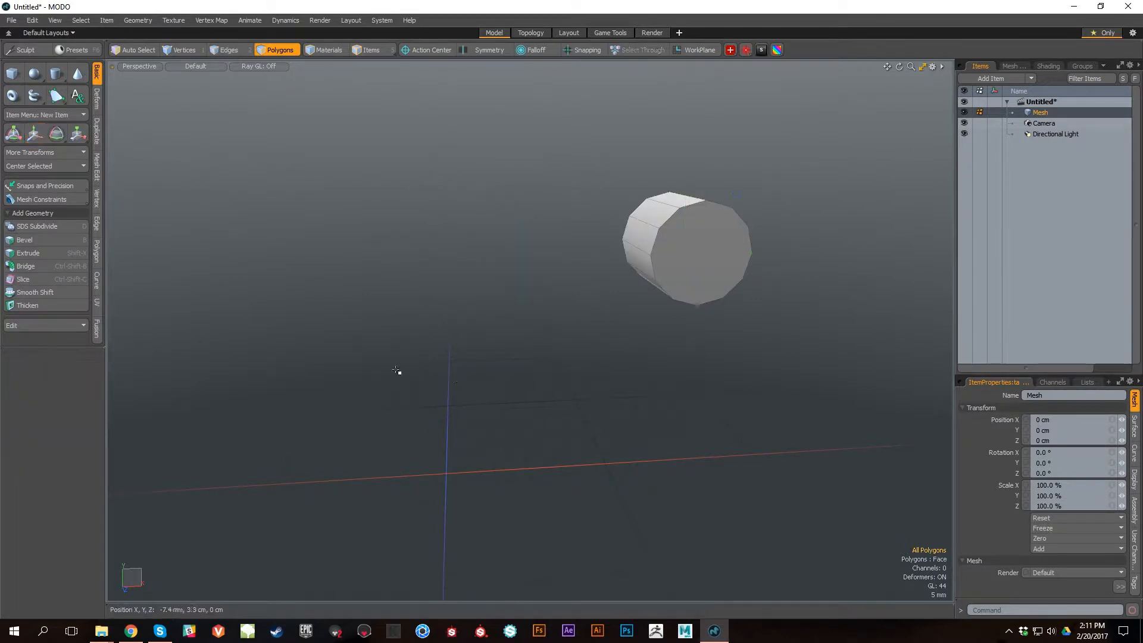
Step: Centre the whole cylinder at the origin on all axes
{"action": "left_click", "coordinate": [56, 168]}
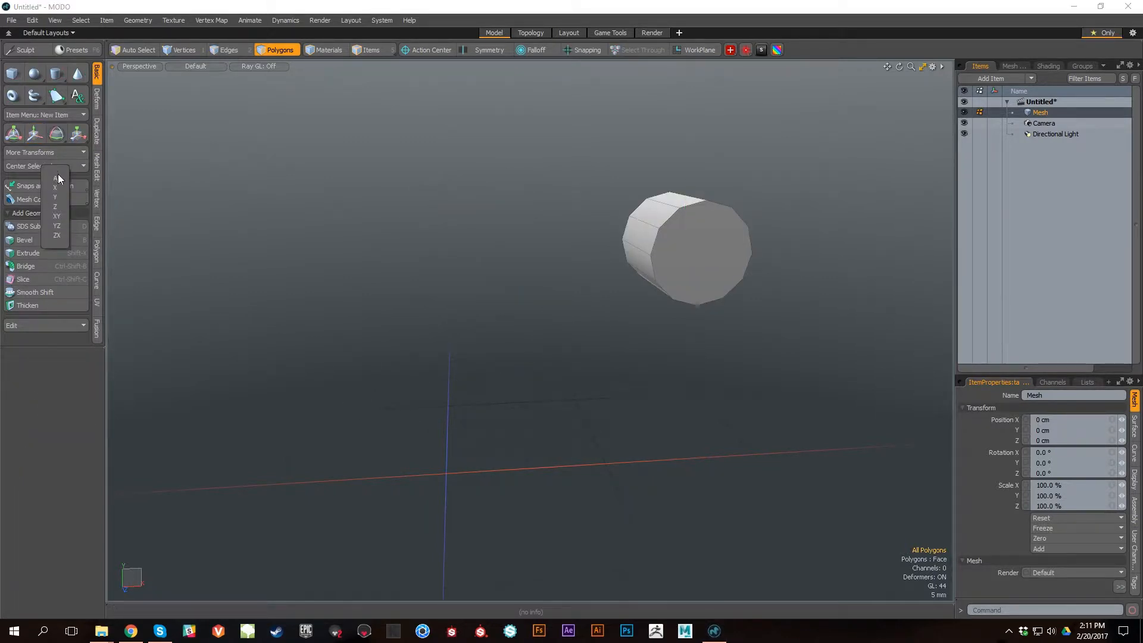
{"action": "left_click", "coordinate": [56, 178]}
{"action": "left_click_drag", "start_coordinate": [548, 413], "coordinate": [613, 403], "text": "alt"}
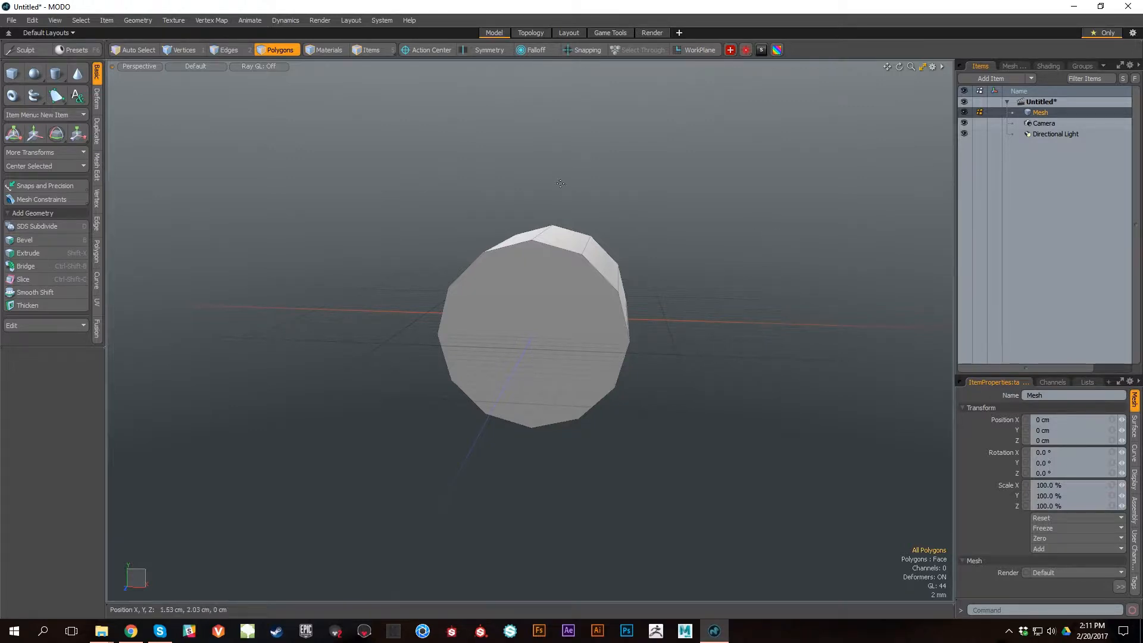
{"action": "key", "text": "y"}
{"action": "scroll", "coordinate": [549, 315], "scroll_direction": "up", "scroll_amount": 5}
{"action": "scroll", "coordinate": [667, 389], "scroll_direction": "down", "scroll_amount": 8}
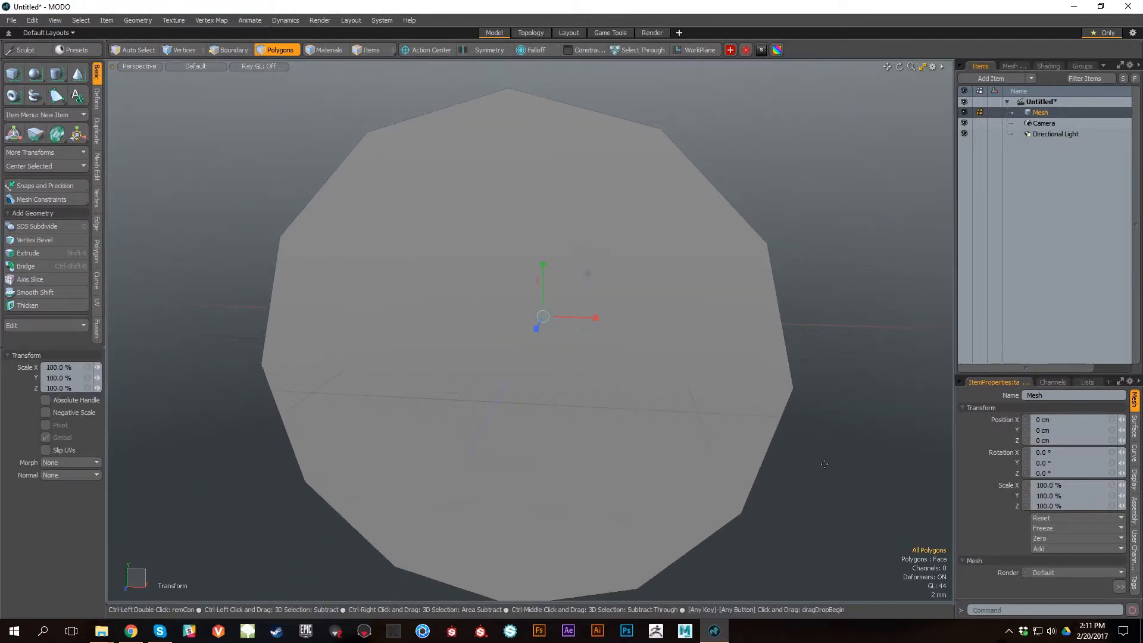
{"action": "key", "text": "q"}
{"action": "scroll", "coordinate": [643, 360], "scroll_direction": "up", "scroll_amount": 2}
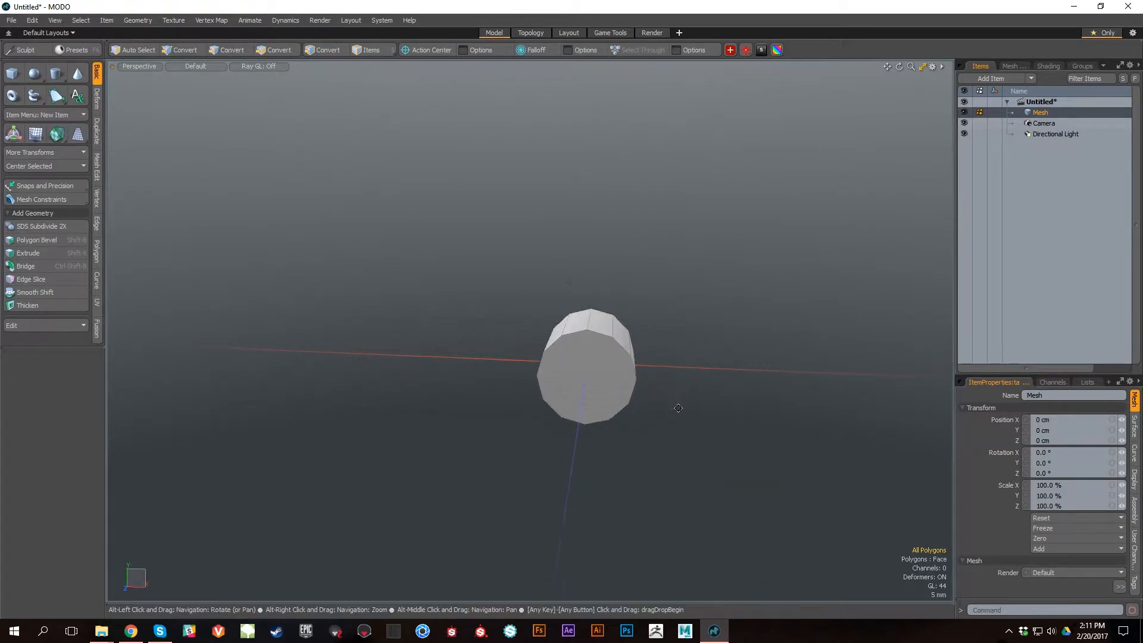
{"action": "left_click_drag", "start_coordinate": [621, 386], "coordinate": [670, 348], "text": "alt"}
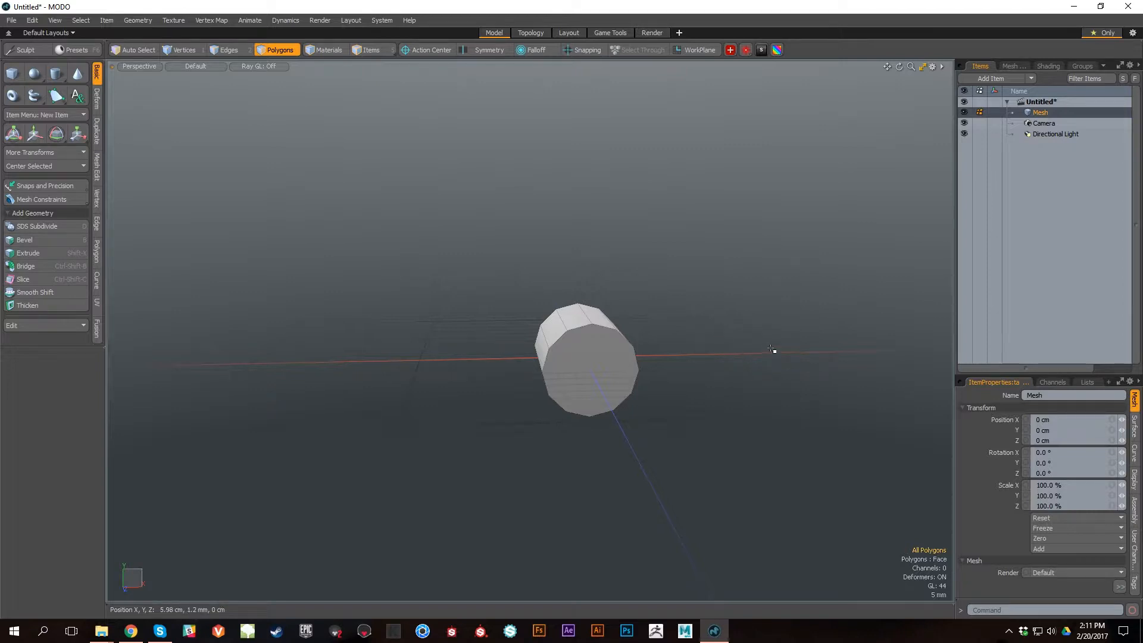
Step: Delete the small cylinder and add a default segmented unit cylinder at the origin
{"action": "key", "text": "Delete"}
{"action": "left_click_drag", "start_coordinate": [649, 325], "coordinate": [617, 392], "text": "alt"}
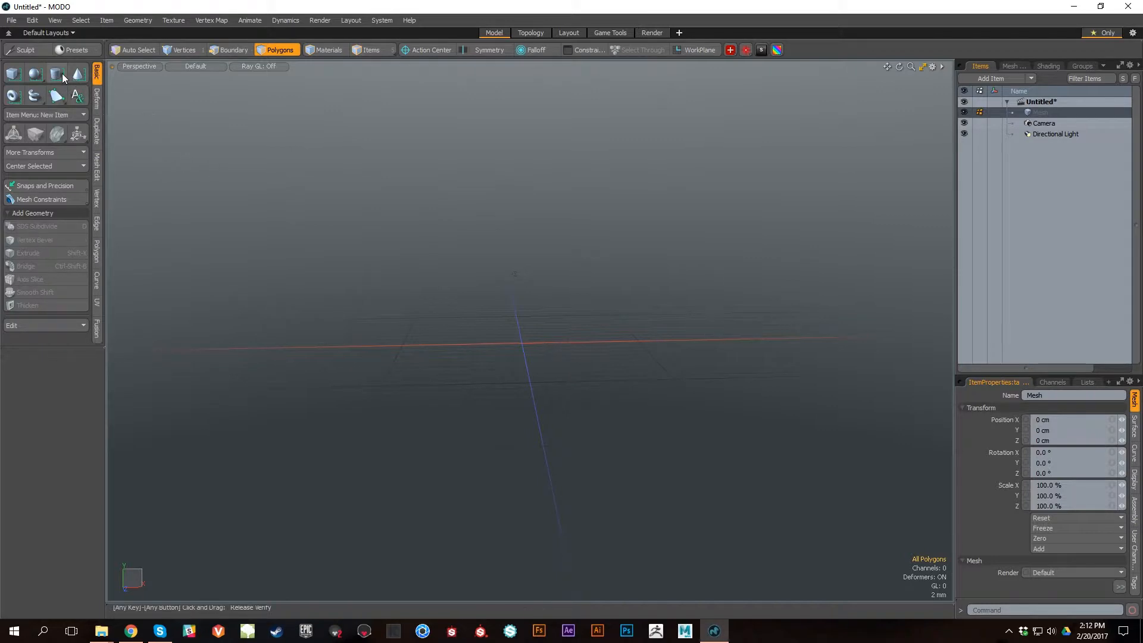
{"action": "left_click_drag", "start_coordinate": [748, 456], "coordinate": [125, 133], "text": "ctrl+alt"}
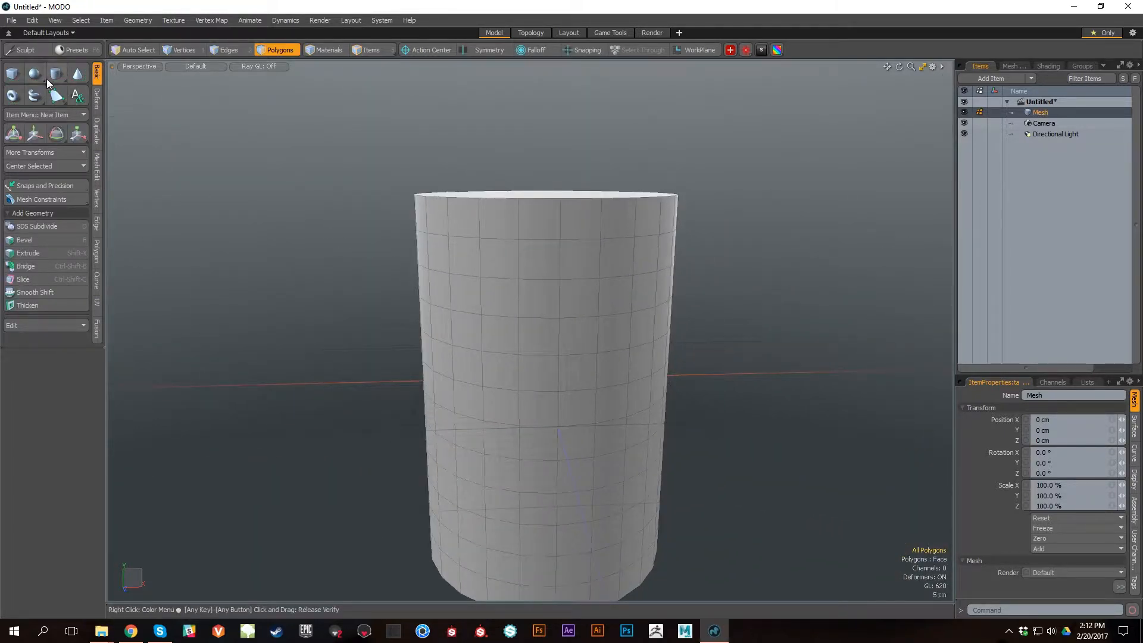
{"action": "left_click_drag", "start_coordinate": [602, 477], "coordinate": [556, 381], "text": "ctrl+alt"}
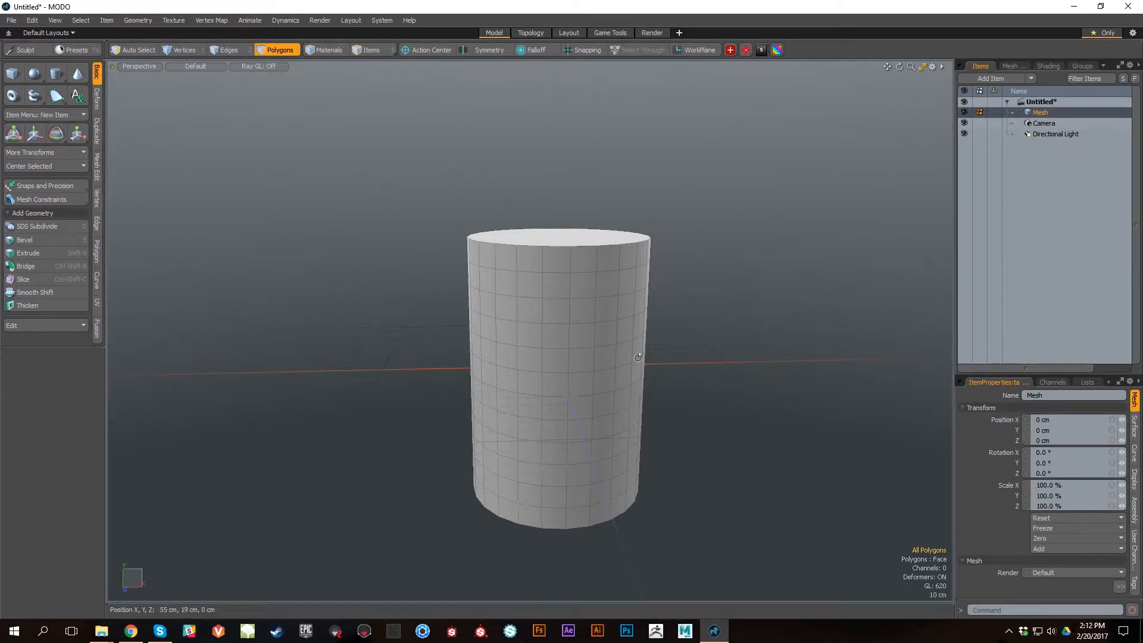
{"action": "left_click_drag", "start_coordinate": [676, 309], "coordinate": [553, 383], "text": "alt"}
{"action": "left_click_drag", "start_coordinate": [673, 416], "coordinate": [641, 427], "text": "alt"}
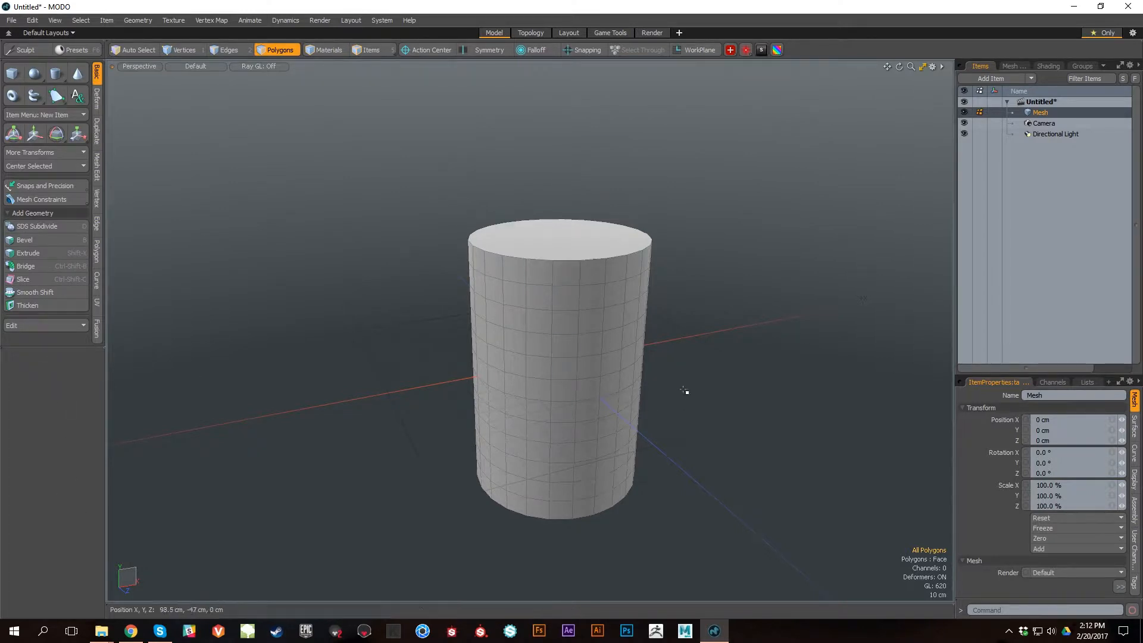
{"action": "key", "text": "alt"}
{"action": "left_click_drag", "start_coordinate": [625, 426], "coordinate": [661, 457], "text": "alt"}
Step: Try deleting all polygons of the default cylinder and undo the deletion
{"action": "double_click", "coordinate": [597, 320]}
{"action": "key", "text": "Delete"}
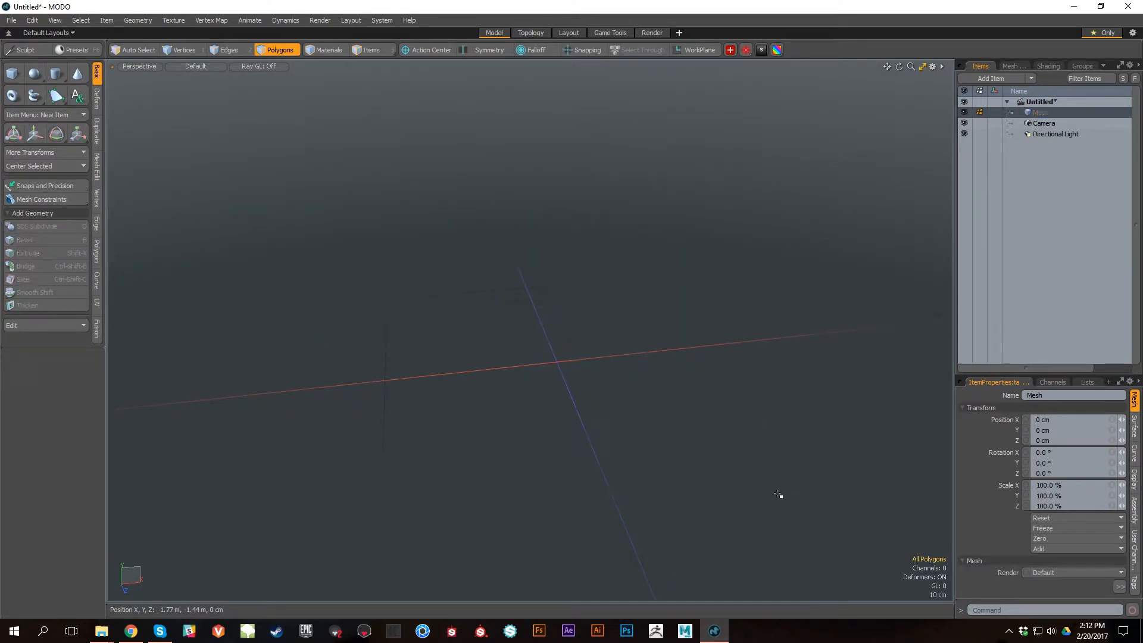
{"action": "key", "text": "ctrl+z"}
{"action": "left_click_drag", "start_coordinate": [740, 493], "coordinate": [744, 432], "text": "alt"}
{"action": "left_click", "coordinate": [744, 433]}
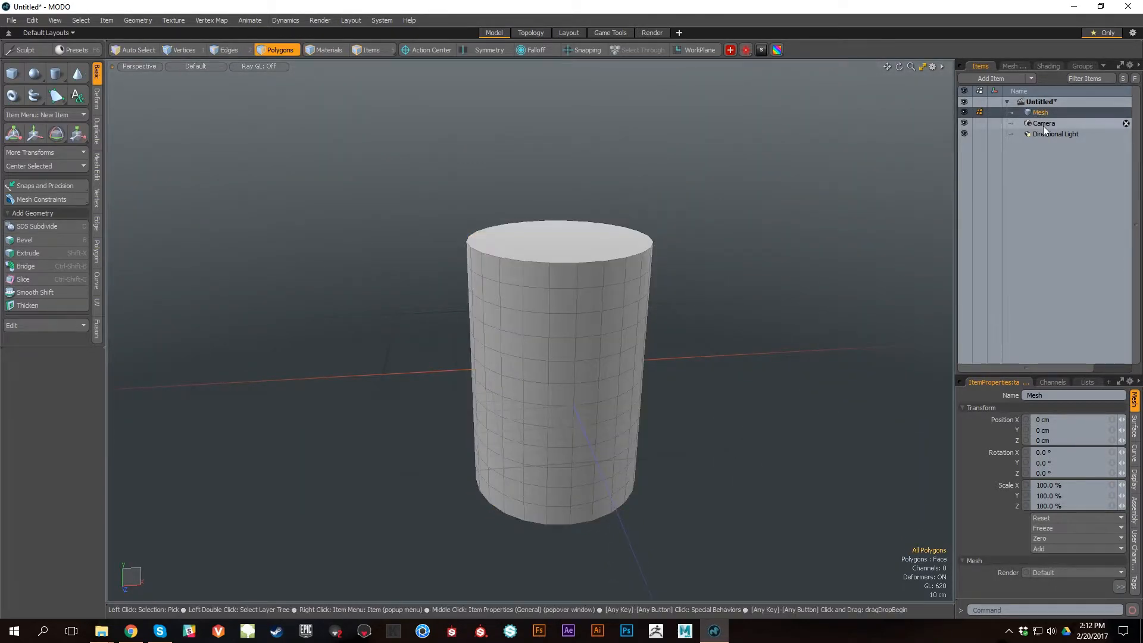
Step: Add a default unit cube at the origin as its own new mesh item
{"action": "left_click_drag", "start_coordinate": [714, 484], "coordinate": [691, 452], "text": "alt"}
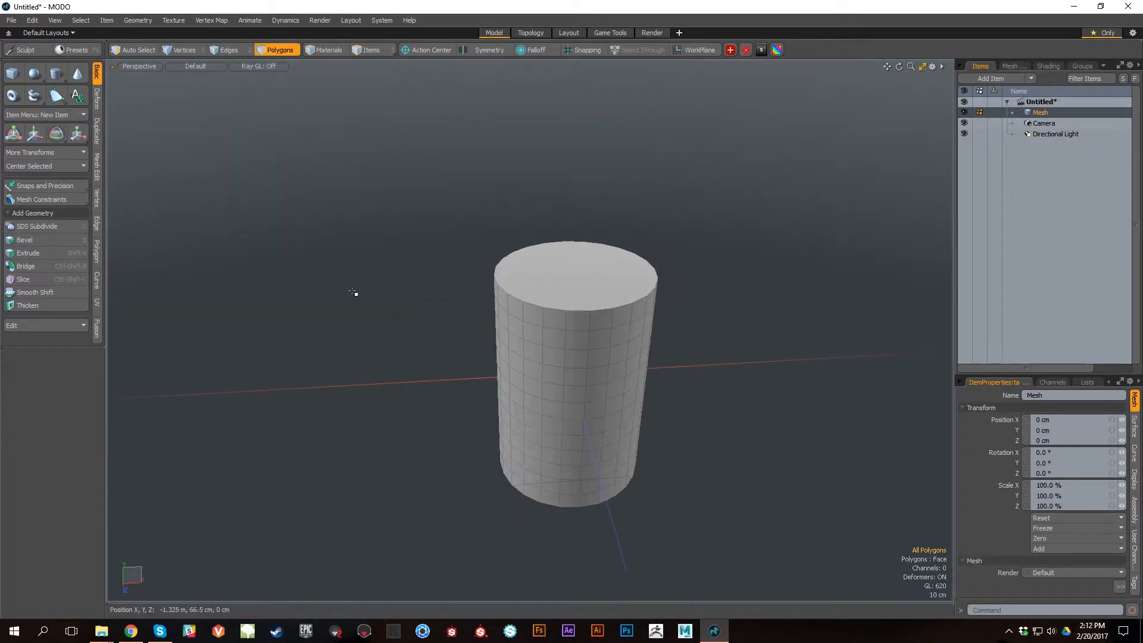
{"action": "key", "text": "ctrl"}
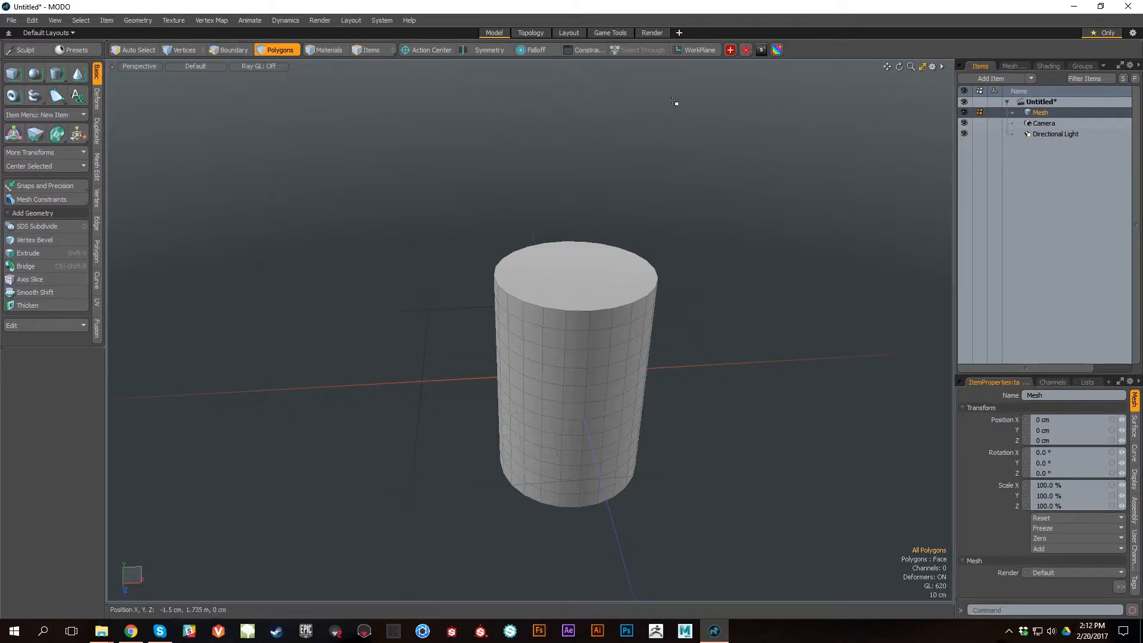
{"action": "key", "text": "shift"}
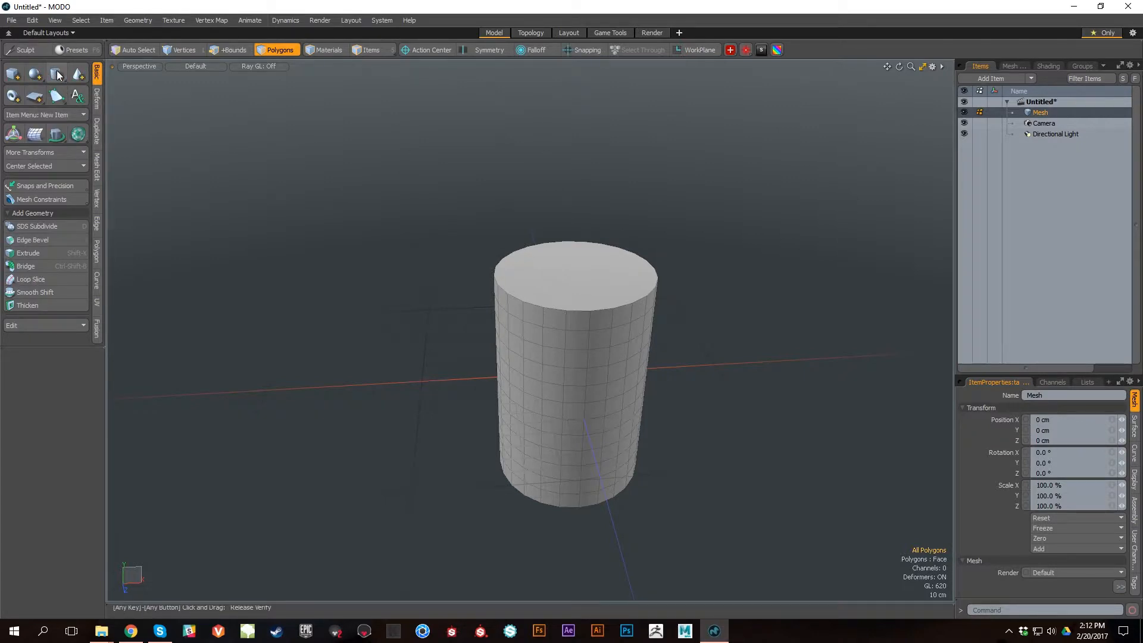
{"action": "left_click", "coordinate": [12, 78], "text": "shift"}
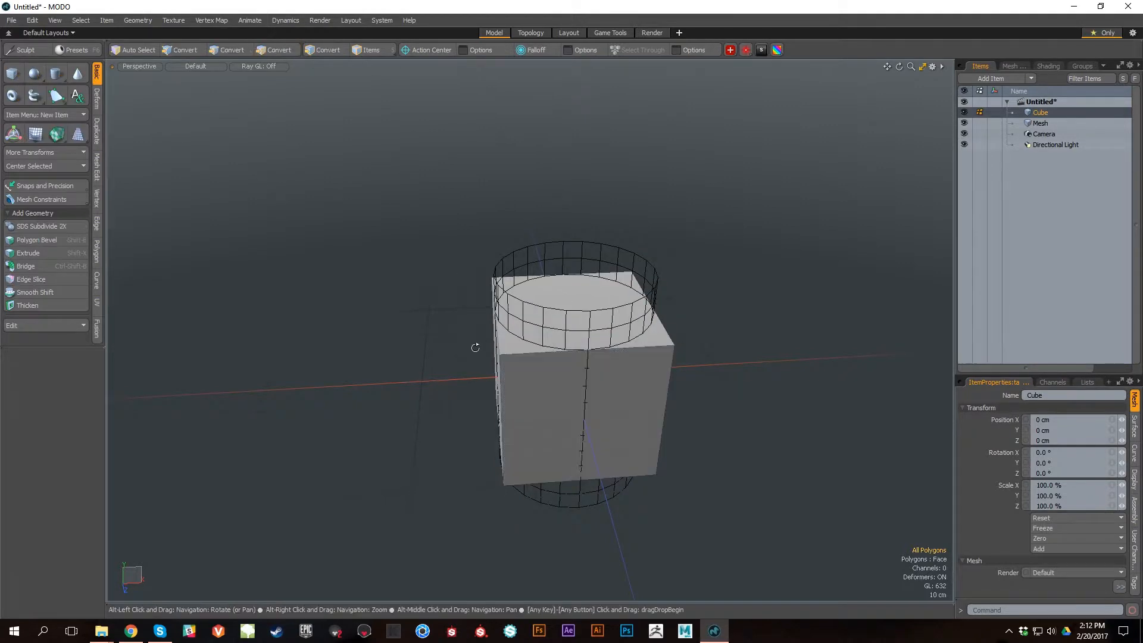
{"action": "left_click_drag", "start_coordinate": [475, 345], "coordinate": [518, 358], "text": "alt"}
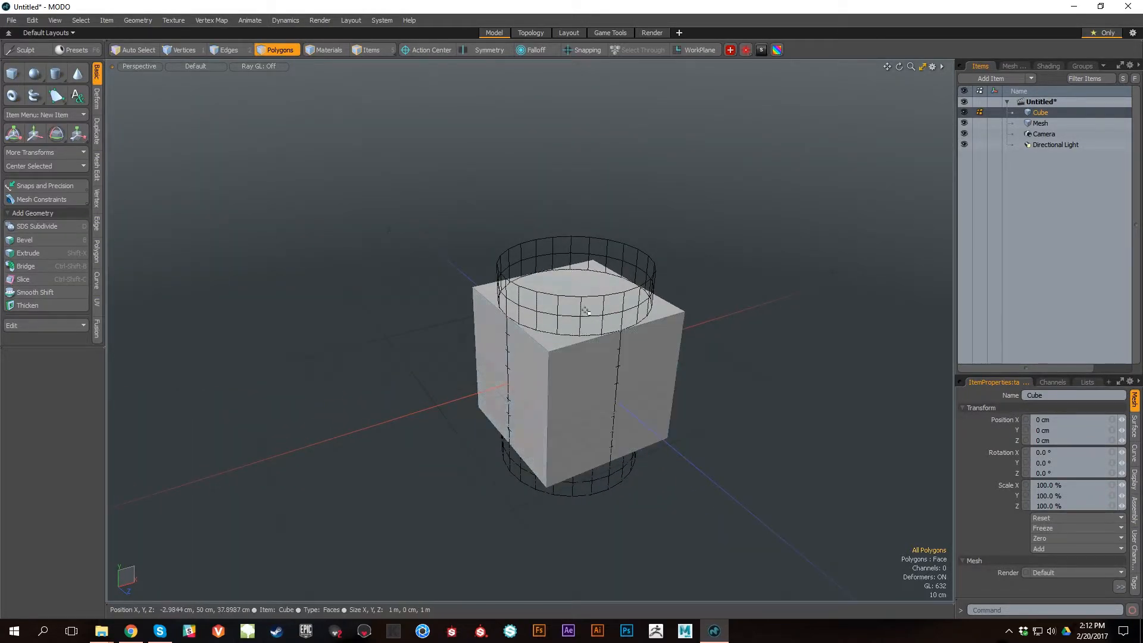
Step: Rename the new cube's mesh item to "Whatever"
{"action": "double_click", "coordinate": [1053, 113]}
{"action": "type", "text": "Whatever"}
{"action": "key", "text": "Return"}
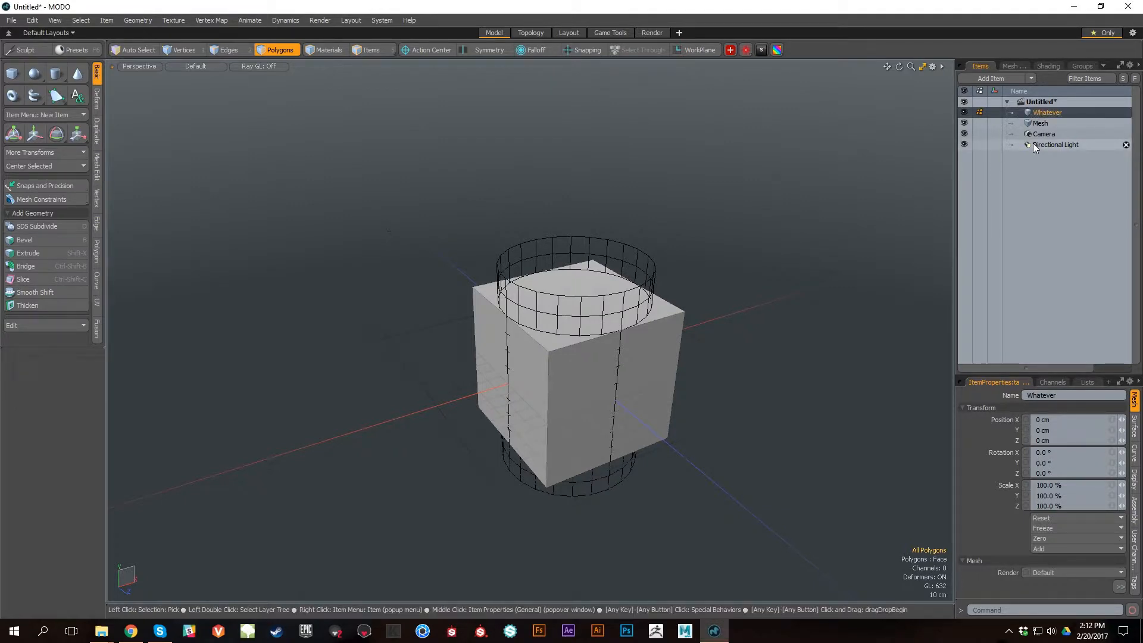
{"action": "left_click_drag", "start_coordinate": [786, 429], "coordinate": [715, 463], "text": "alt"}
{"action": "middle_click_drag", "start_coordinate": [641, 404], "coordinate": [607, 370], "text": "alt"}
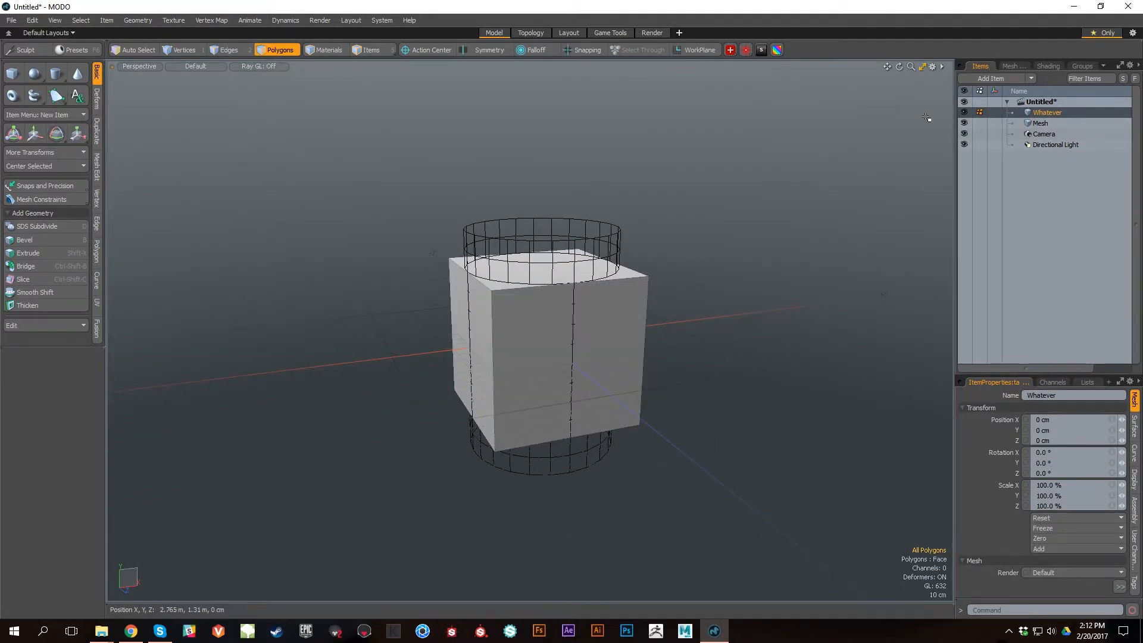
Step: Move the cube up and along the positive X axis until it stands clear of the cylinder
{"action": "key", "text": "w"}
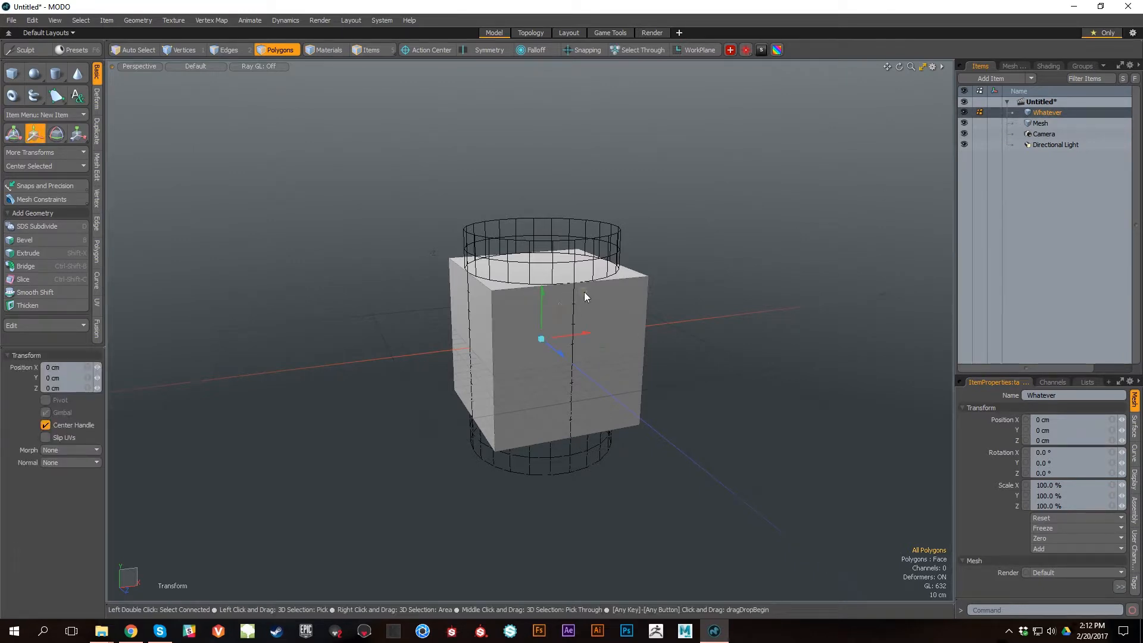
{"action": "left_click_drag", "start_coordinate": [583, 298], "coordinate": [831, 156]}
{"action": "right_click_drag", "start_coordinate": [717, 403], "coordinate": [713, 417], "text": "alt"}
{"action": "left_click_drag", "start_coordinate": [713, 417], "coordinate": [661, 417], "text": "alt"}
{"action": "right_click_drag", "start_coordinate": [661, 417], "coordinate": [618, 384], "text": "alt"}
{"action": "key", "text": "q"}
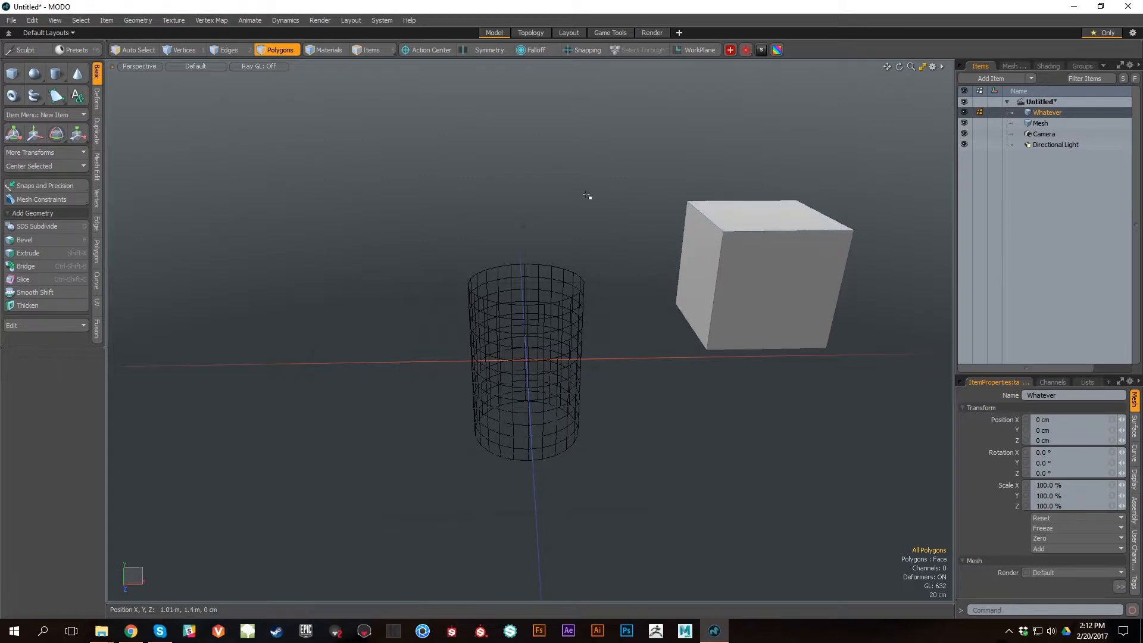
Step: Make the Mesh item active and delete its segmented cylinder
{"action": "left_click", "coordinate": [1039, 122]}
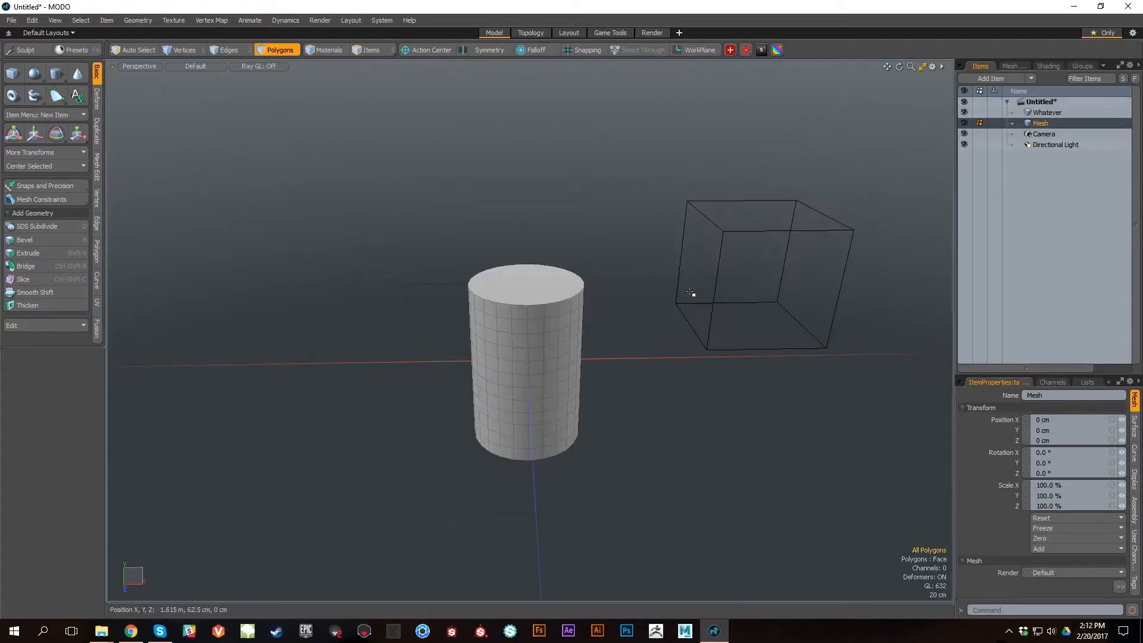
{"action": "right_click_drag", "start_coordinate": [549, 640], "coordinate": [693, 435]}
{"action": "key", "text": "Delete"}
{"action": "left_click_drag", "start_coordinate": [681, 462], "coordinate": [605, 383], "text": "alt"}
Step: Draw a Z-axis cylinder with a radius of about 48 cm beside the cube and set its sides to 12
{"action": "key", "text": "ctrl+space"}
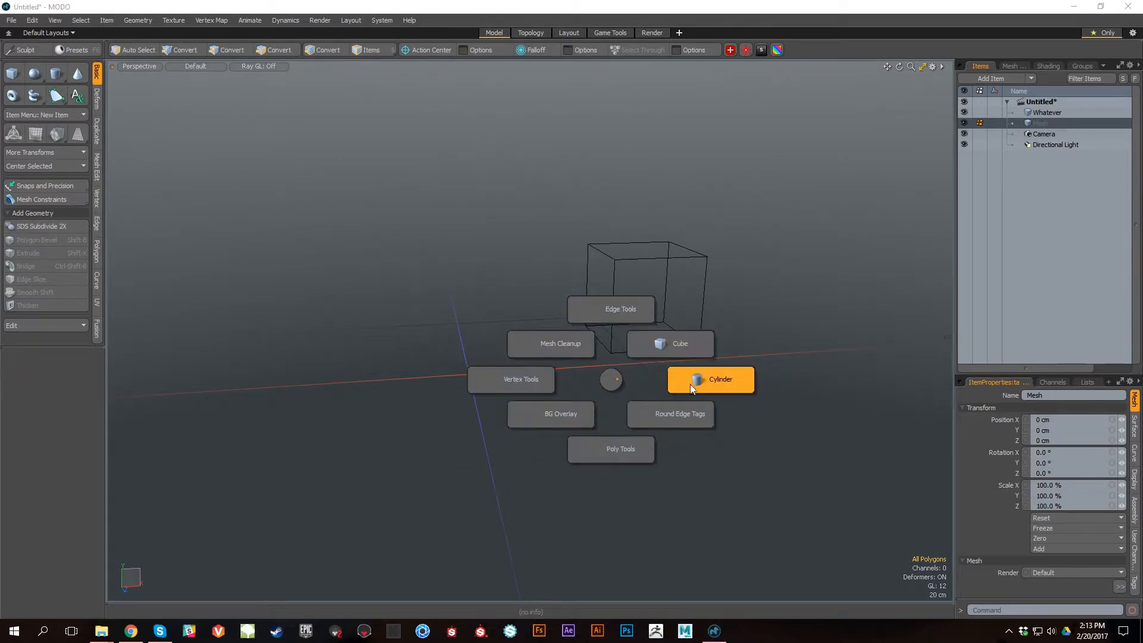
{"action": "left_click", "coordinate": [691, 384]}
{"action": "left_click_drag", "start_coordinate": [550, 297], "coordinate": [592, 308], "text": "ctrl"}
{"action": "left_click_drag", "start_coordinate": [173, 413], "coordinate": [237, 433], "text": "alt"}
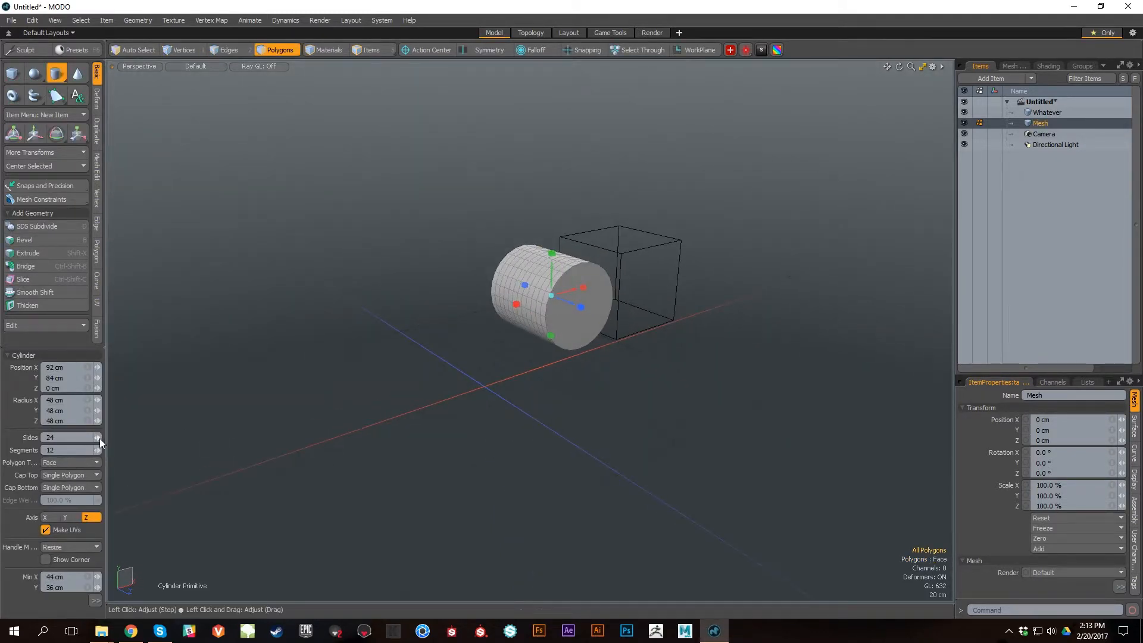
{"action": "type", "text": "12"}
{"action": "key", "text": "Return"}
{"action": "key", "text": "KP_3"}
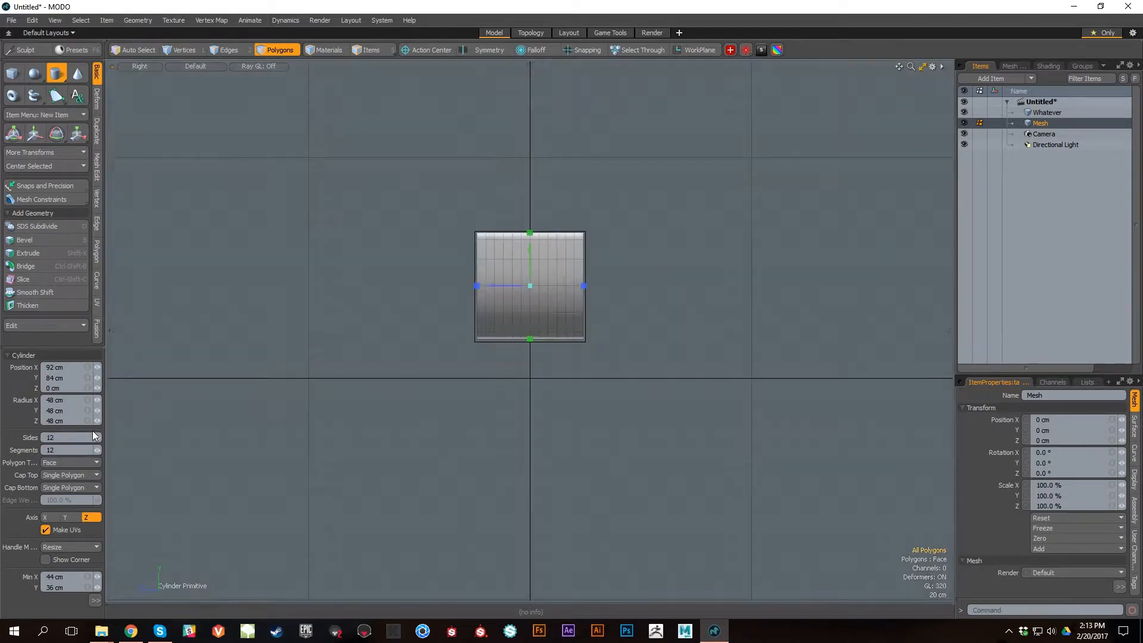
{"action": "key", "text": "ctrl+space"}
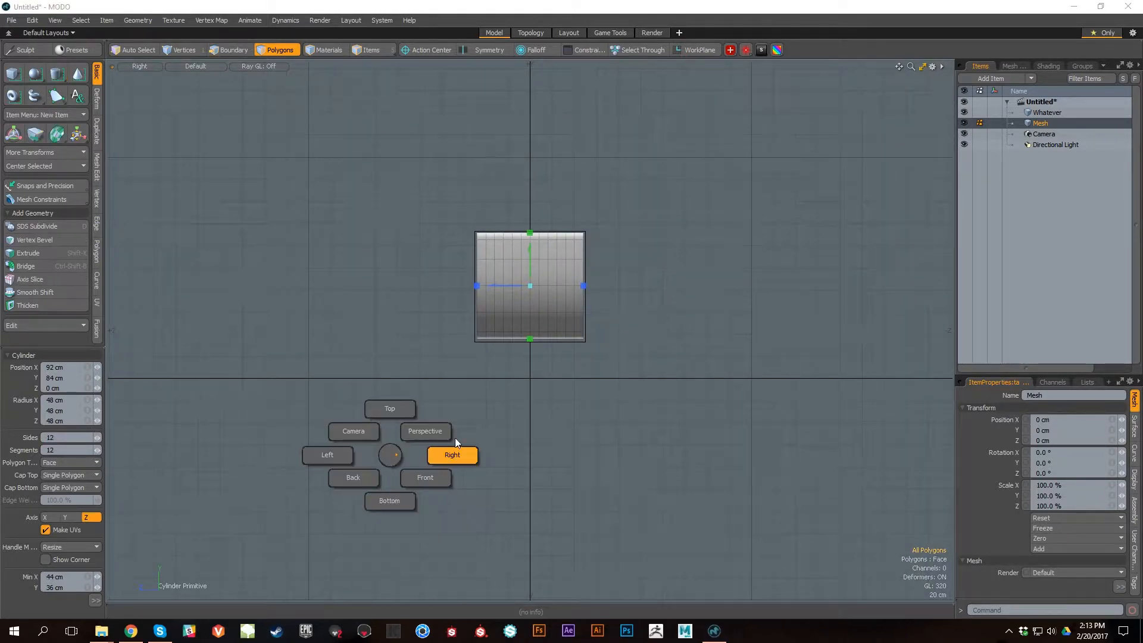
{"action": "left_click", "coordinate": [425, 431]}
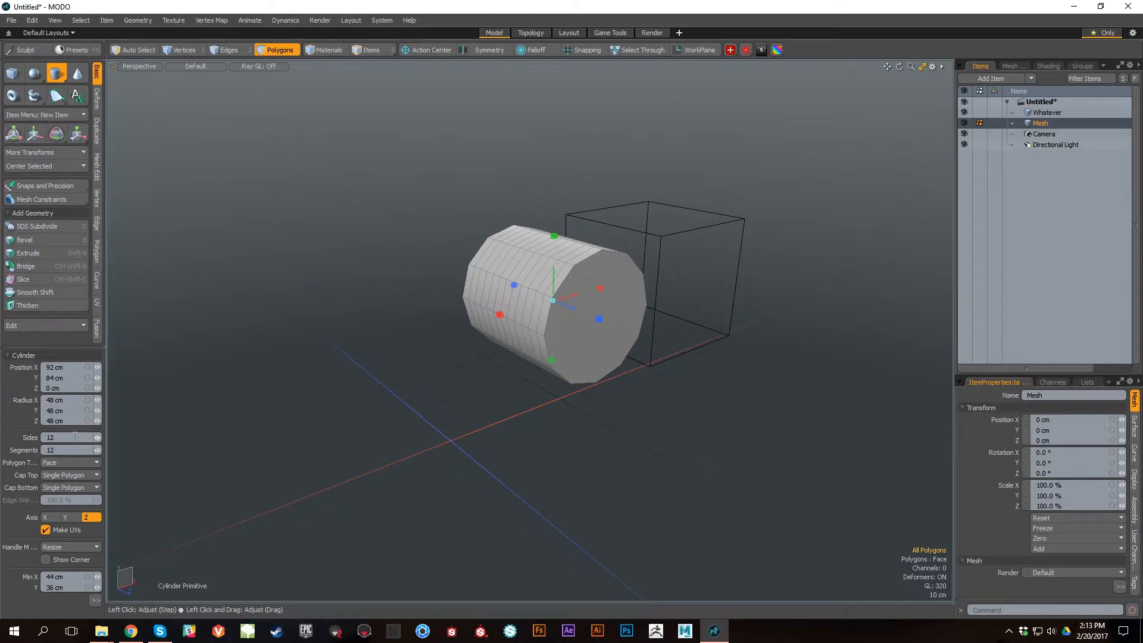
Step: Try 9 sides on the cylinder, return it to 12, and reduce its segments to 1
{"action": "key", "text": "Left"}
{"action": "key", "text": "Left"}
{"action": "key", "text": "Left"}
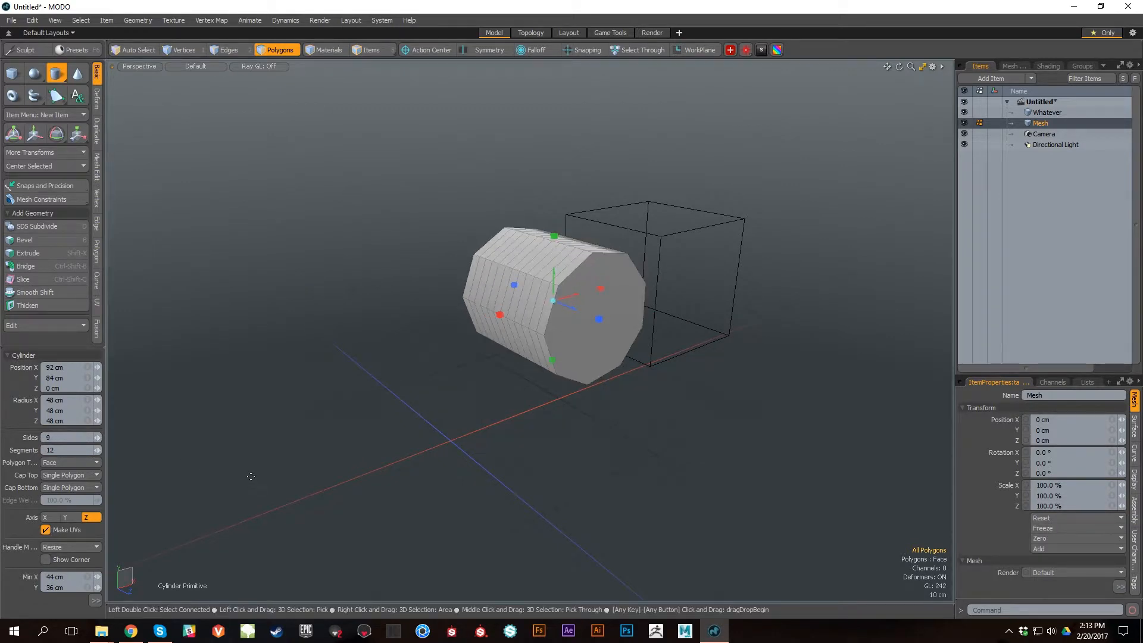
{"action": "key", "text": "Right"}
{"action": "key", "text": "Right"}
{"action": "key", "text": "Right"}
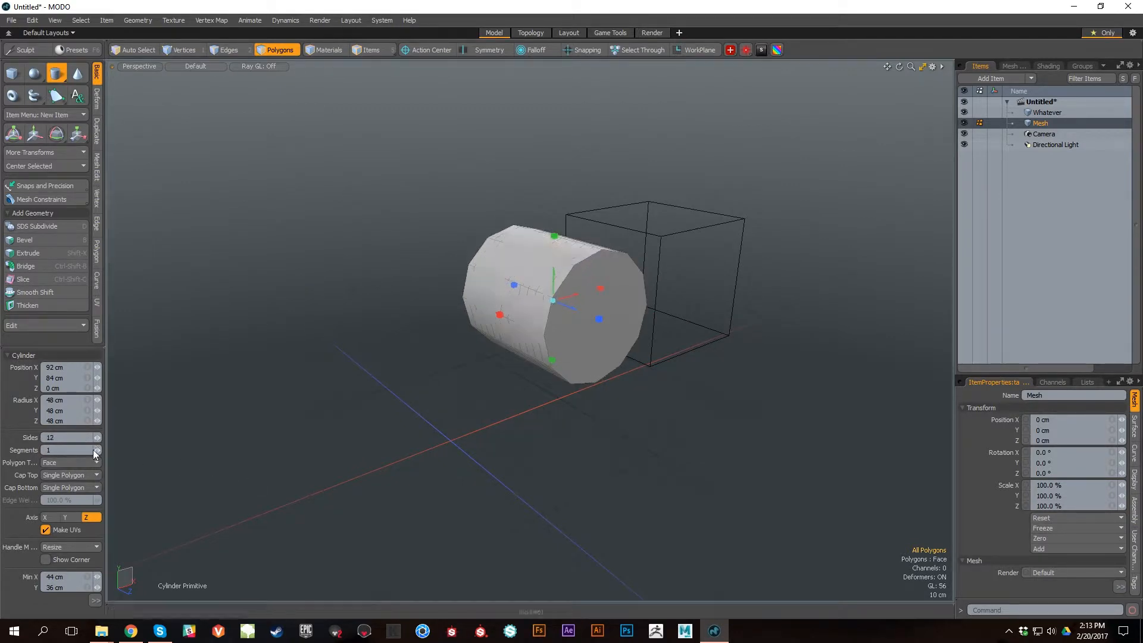
{"action": "left_click_drag", "start_coordinate": [533, 449], "coordinate": [703, 455], "text": "alt"}
{"action": "key", "text": "space"}
Step: Try to centre a single selected polygon of the cylinder on all axes and undo the change
{"action": "left_click", "coordinate": [550, 265]}
{"action": "left_click", "coordinate": [66, 167]}
{"action": "left_click", "coordinate": [70, 178]}
{"action": "left_click_drag", "start_coordinate": [610, 410], "coordinate": [585, 383], "text": "alt"}
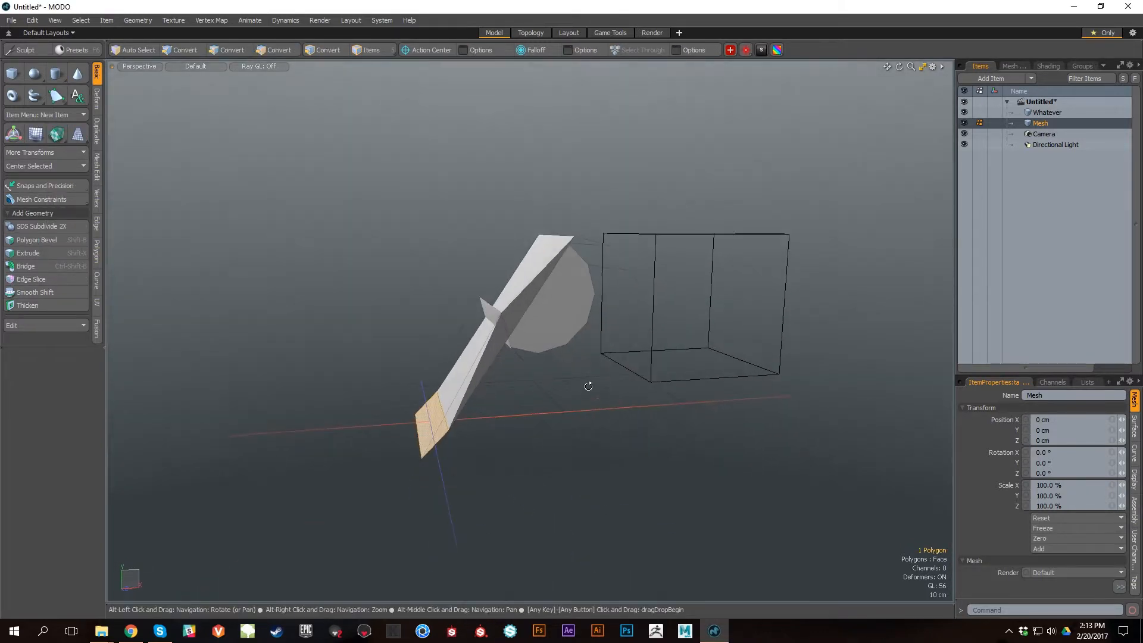
{"action": "key", "text": "ctrl+z"}
{"action": "key", "text": "ctrl+z"}
Step: Centre the whole 12-sided cylinder at the origin on all axes
{"action": "left_click", "coordinate": [64, 168]}
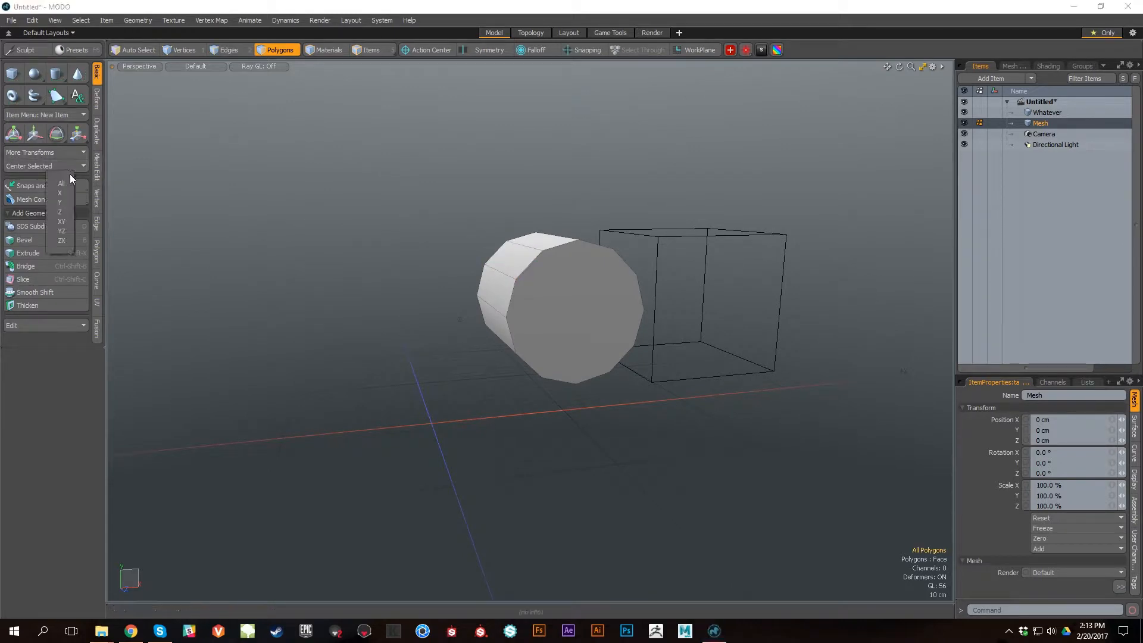
{"action": "left_click", "coordinate": [66, 181]}
{"action": "left_click_drag", "start_coordinate": [590, 387], "coordinate": [667, 450], "text": "alt"}
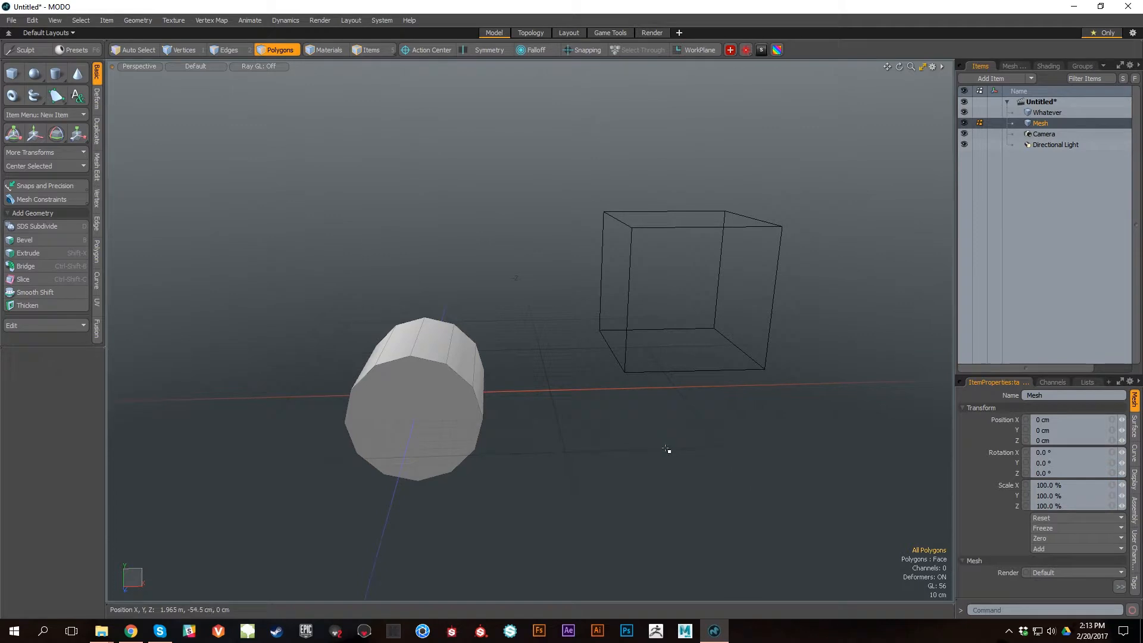
Step: Rotate the whole cylinder so that it stands upright along the Y axis
{"action": "left_click_drag", "start_coordinate": [322, 418], "coordinate": [462, 407], "text": "alt"}
{"action": "double_click", "coordinate": [559, 366]}
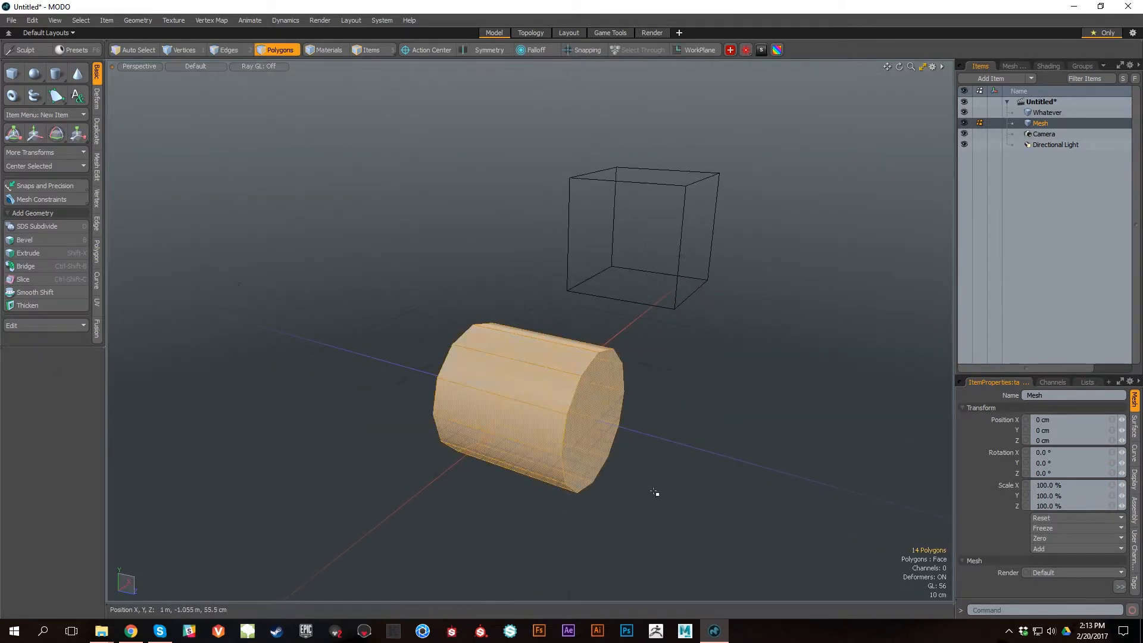
{"action": "left_click", "coordinate": [725, 503]}
{"action": "key", "text": "e"}
{"action": "left_click_drag", "start_coordinate": [574, 374], "coordinate": [525, 349]}
Step: Scale the upright cylinder along its height to make it a taller column
{"action": "key", "text": "r"}
{"action": "left_click_drag", "start_coordinate": [485, 313], "coordinate": [478, 197]}
{"action": "mouse_move", "coordinate": [712, 524]}
{"action": "middle_mouse_down", "text": "alt"}
{"action": "mouse_move", "coordinate": [748, 474]}
{"action": "mouse_move", "coordinate": [697, 528]}
{"action": "middle_mouse_up", "text": "alt"}
{"action": "right_click_drag", "start_coordinate": [697, 528], "coordinate": [672, 495], "text": "alt"}
{"action": "middle_click_drag", "start_coordinate": [619, 494], "coordinate": [623, 441], "text": "alt"}
{"action": "key", "text": "space"}
{"action": "left_click_drag", "start_coordinate": [637, 423], "coordinate": [824, 340], "text": "alt"}
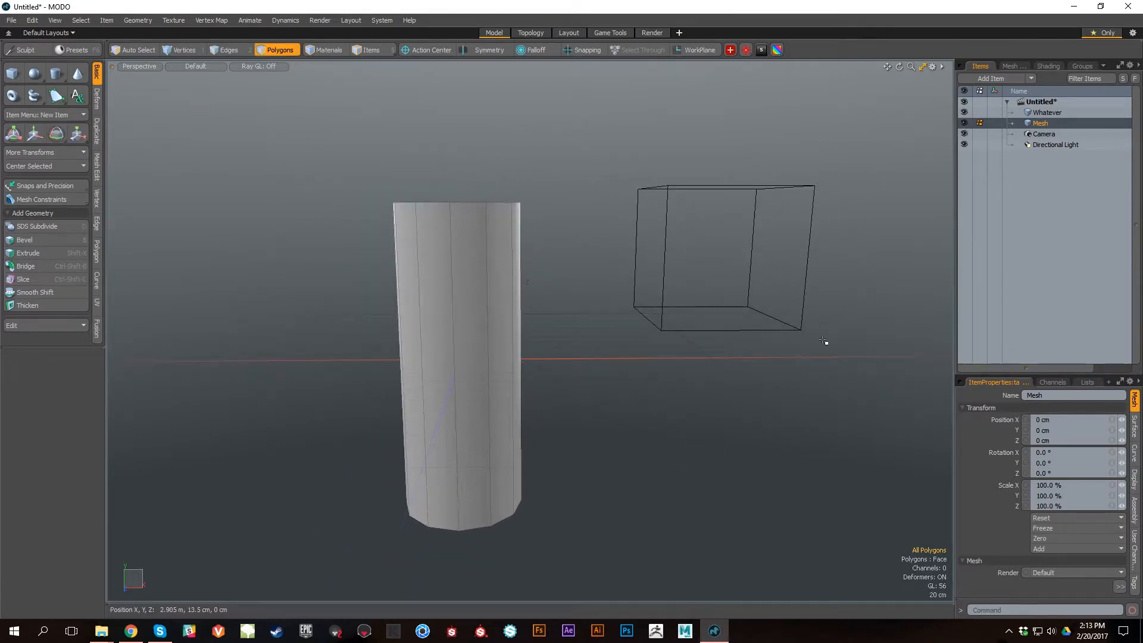
Step: Try merging the Whatever and Mesh items into one mesh and undo the merge
{"action": "left_click", "coordinate": [1049, 116]}
{"action": "left_click", "coordinate": [1050, 120], "text": "shift"}
{"action": "key", "text": "p"}
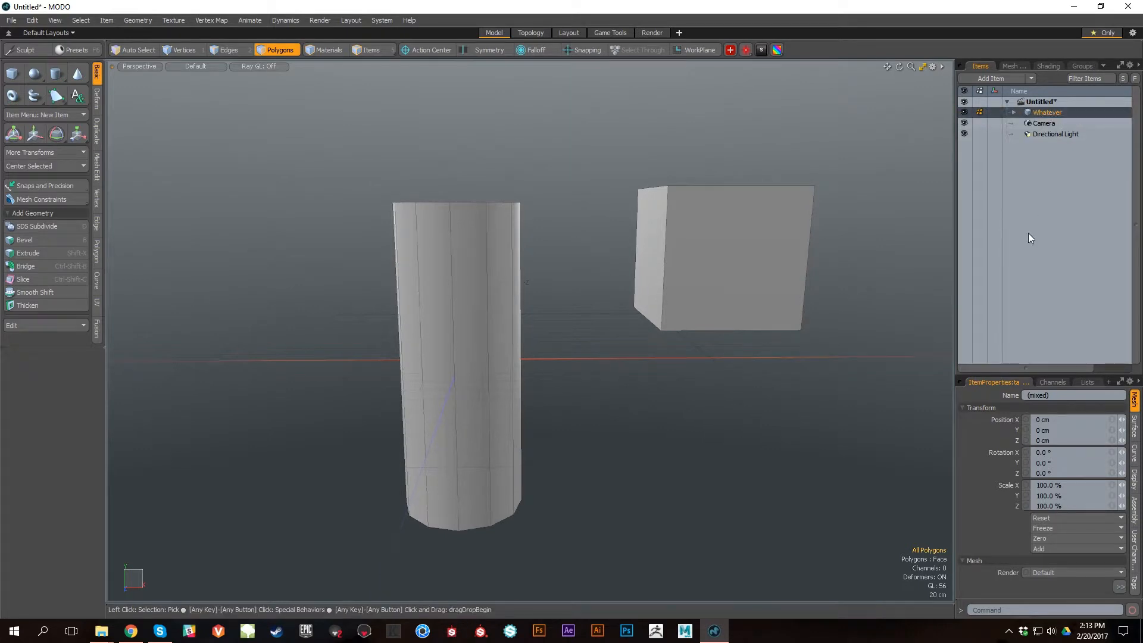
{"action": "key", "text": "ctrl+z"}
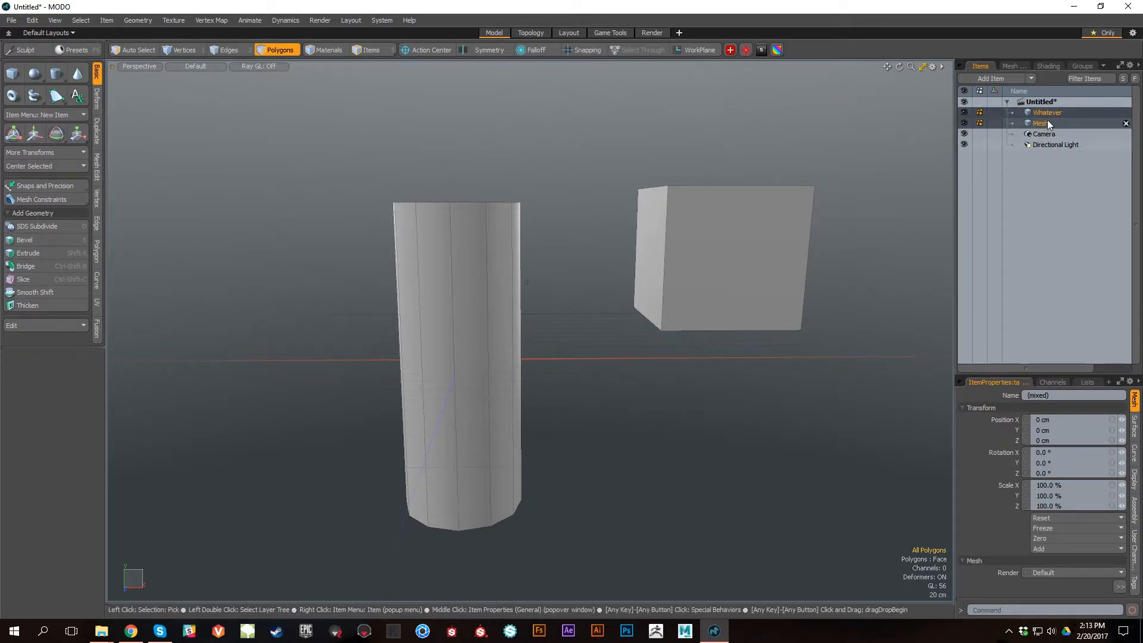
{"action": "right_click", "coordinate": [1056, 111]}
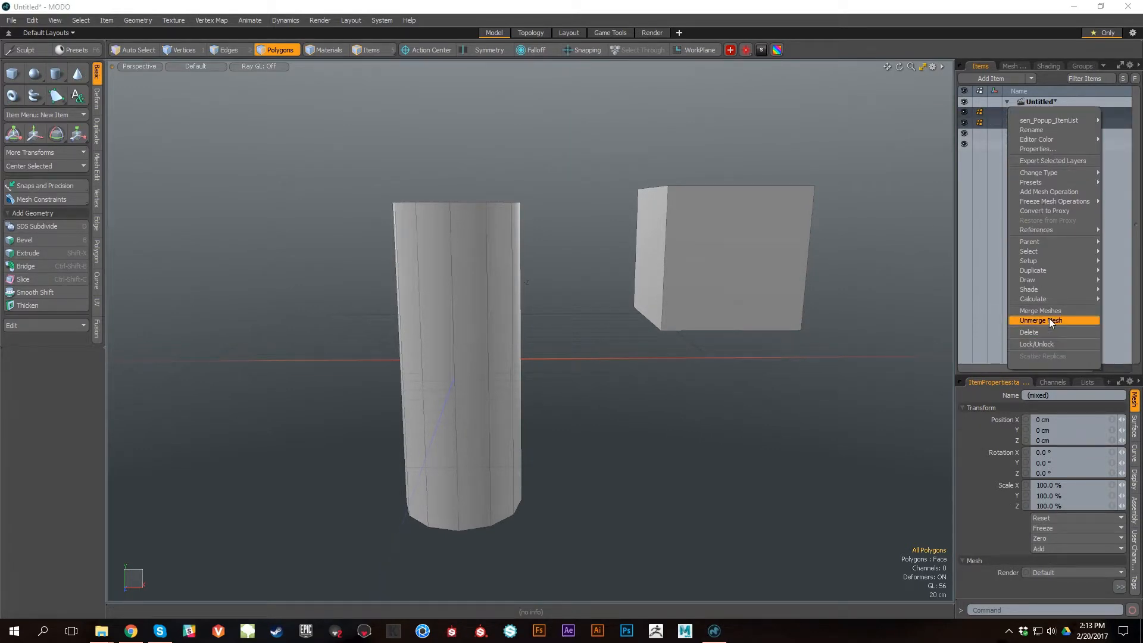
{"action": "left_click", "coordinate": [975, 280]}
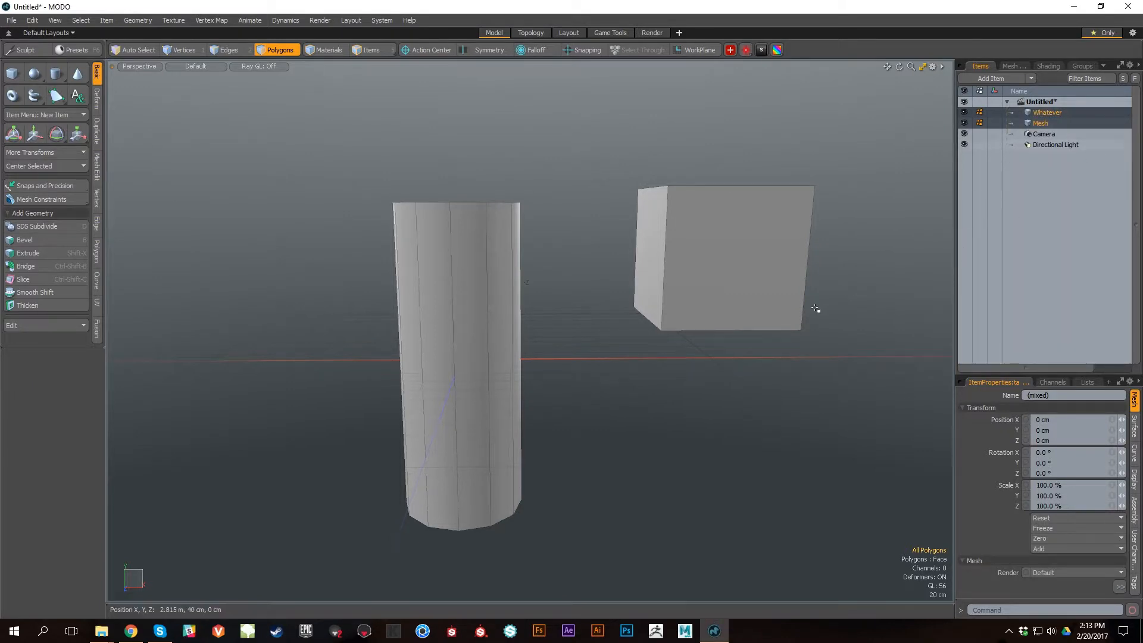
Step: Cut all of the cylinder's polygons from the Mesh item and paste them into the Whatever item with the cube
{"action": "left_click_drag", "start_coordinate": [809, 462], "coordinate": [702, 439], "text": "alt"}
{"action": "left_click", "coordinate": [1051, 113]}
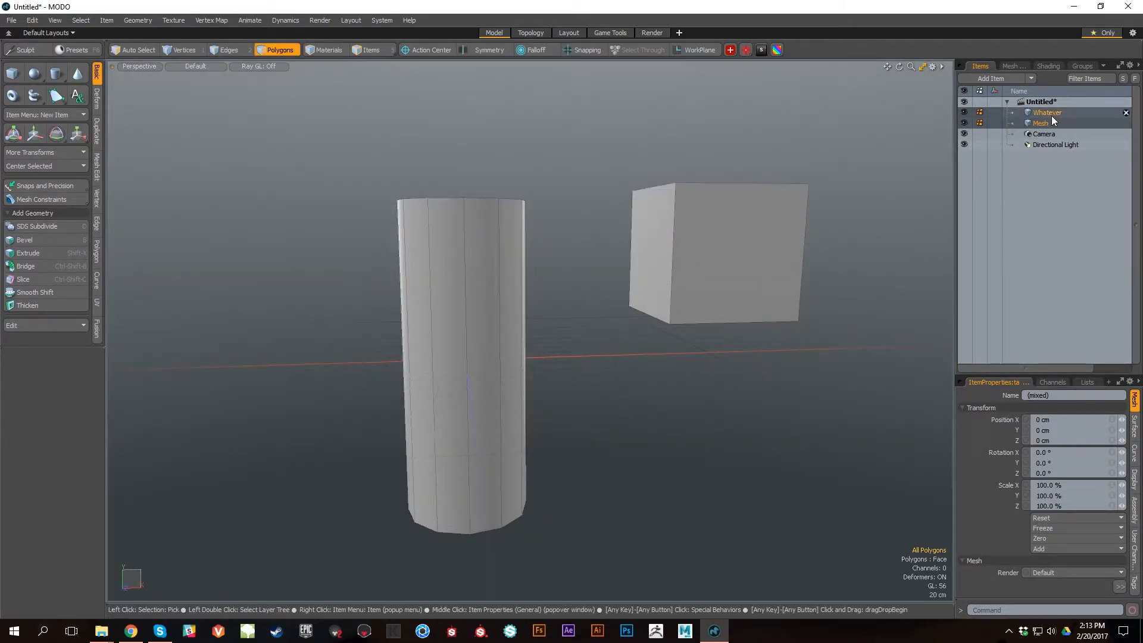
{"action": "left_click_drag", "start_coordinate": [861, 345], "coordinate": [836, 381], "text": "alt"}
{"action": "left_click", "coordinate": [1044, 123]}
{"action": "right_click_drag", "start_coordinate": [755, 427], "coordinate": [708, 425], "text": "alt"}
{"action": "middle_click_drag", "start_coordinate": [717, 393], "coordinate": [669, 324], "text": "alt"}
{"action": "mouse_move", "coordinate": [659, 173]}
{"action": "middle_mouse_down"}
{"action": "mouse_move", "coordinate": [770, 563]}
{"action": "mouse_move", "coordinate": [792, 524]}
{"action": "middle_mouse_up"}
{"action": "right_click_drag", "start_coordinate": [595, 311], "coordinate": [667, 386], "text": "alt"}
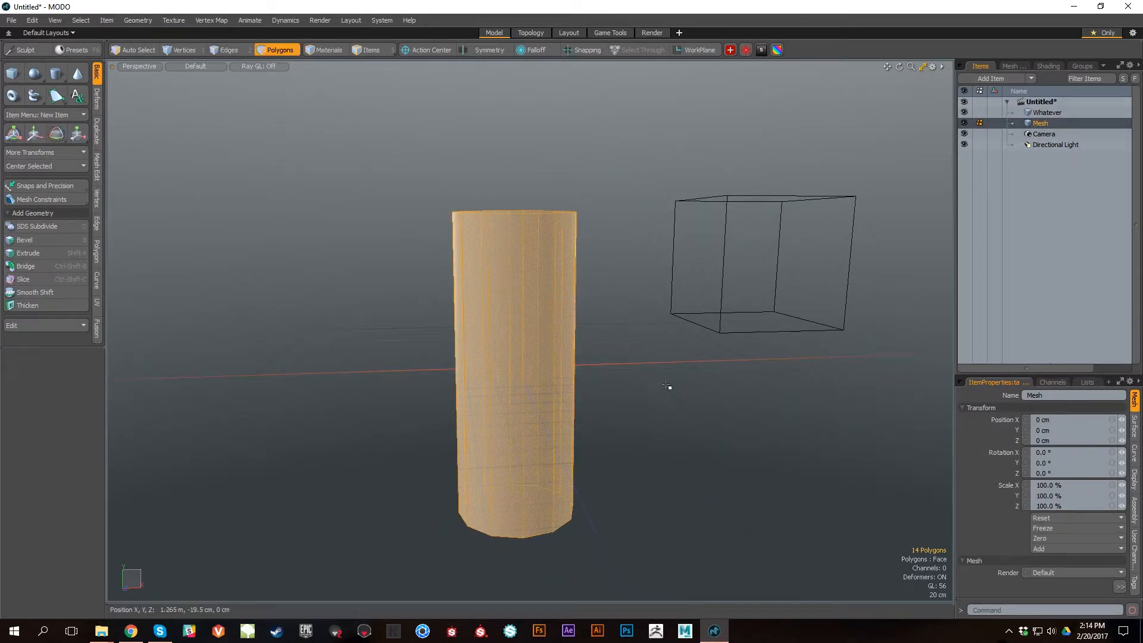
{"action": "key", "text": "Delete"}
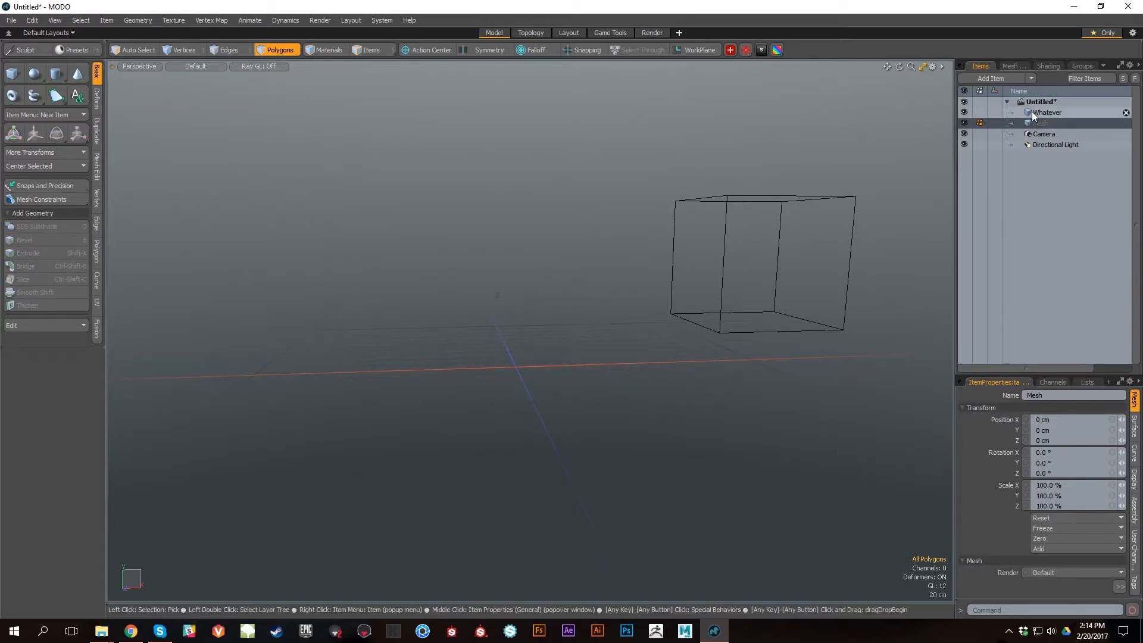
{"action": "left_click", "coordinate": [1045, 113]}
{"action": "key", "text": "ctrl+z"}
{"action": "left_click_drag", "start_coordinate": [743, 434], "coordinate": [846, 452], "text": "alt"}
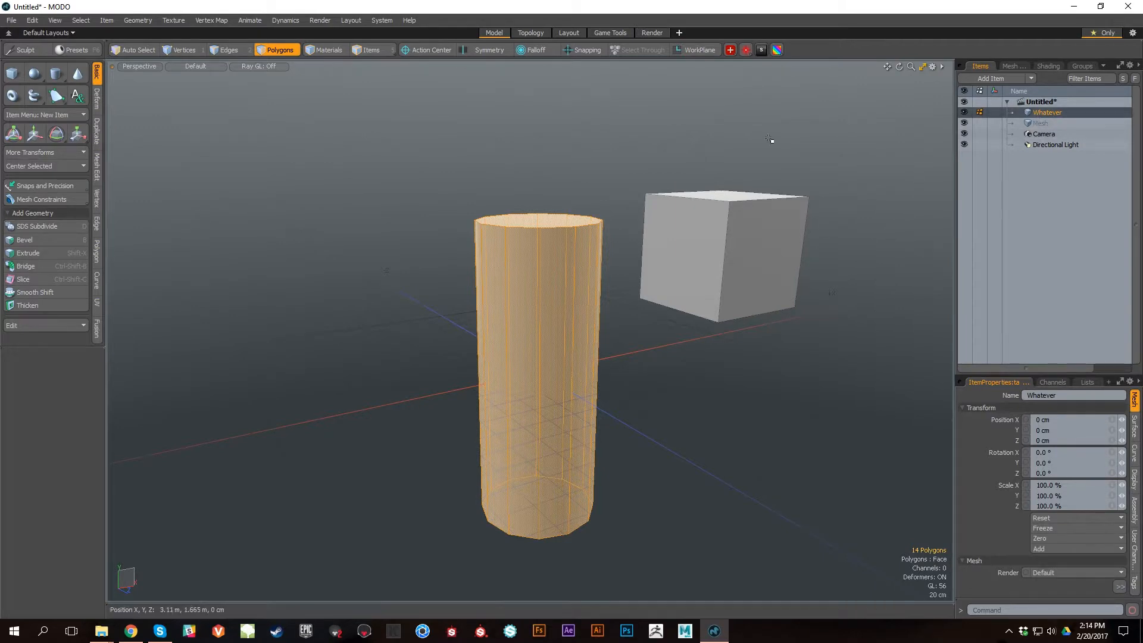
Step: Copy the cylinder's polygons from the Whatever item and paste them into the Mesh item
{"action": "left_click_drag", "start_coordinate": [848, 267], "coordinate": [898, 267], "text": "alt"}
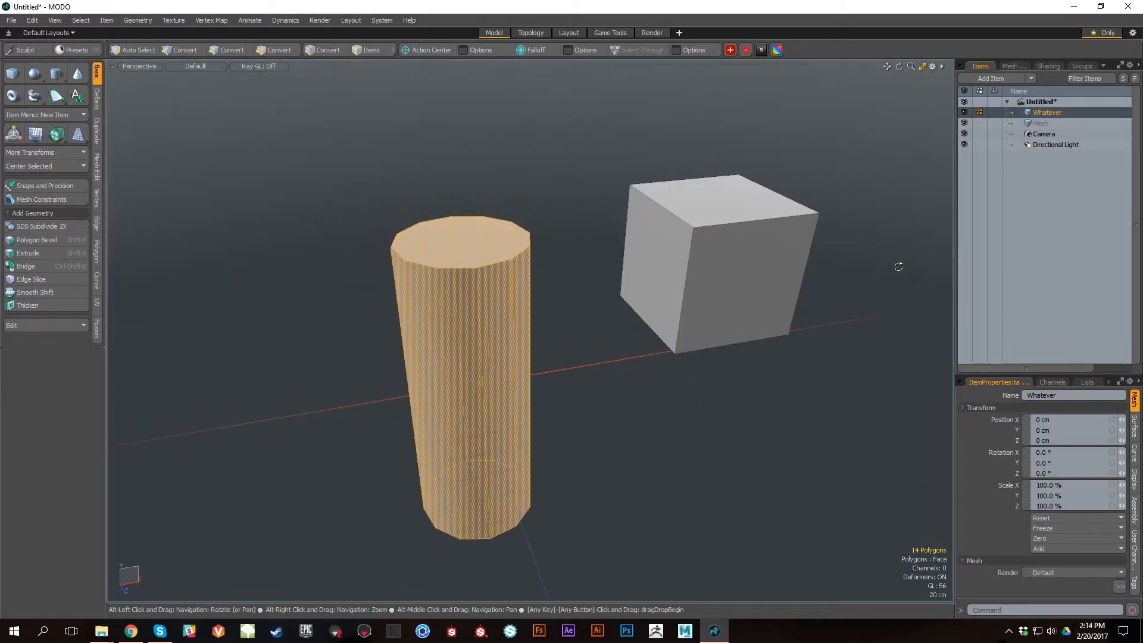
{"action": "left_click", "coordinate": [1049, 121]}
{"action": "left_click", "coordinate": [1061, 115]}
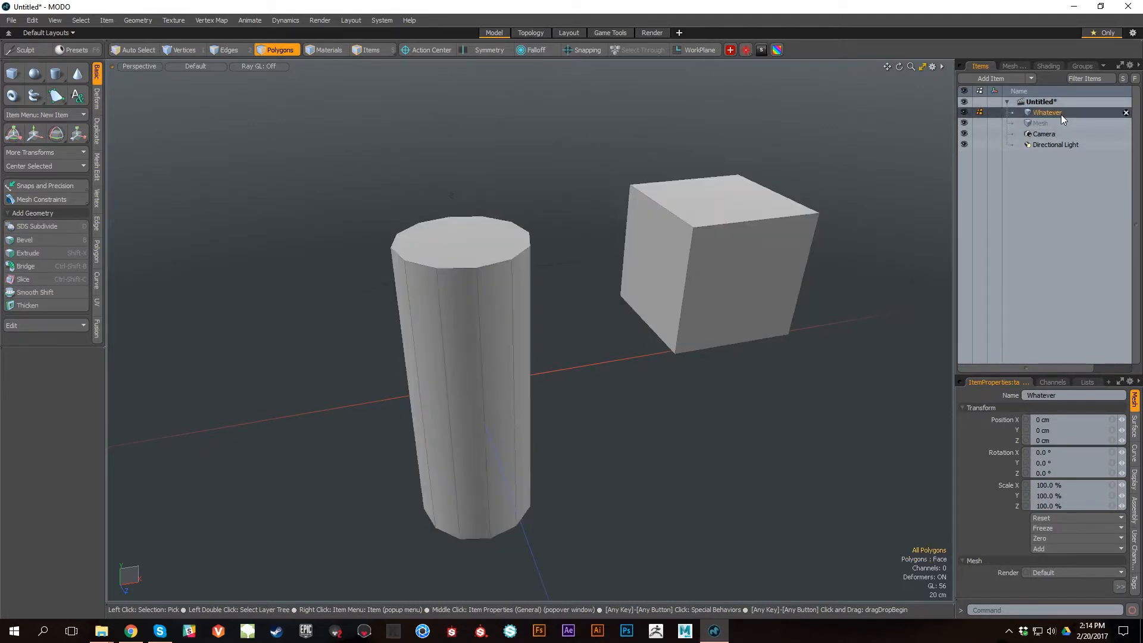
{"action": "left_click_drag", "start_coordinate": [800, 346], "coordinate": [725, 327], "text": "alt"}
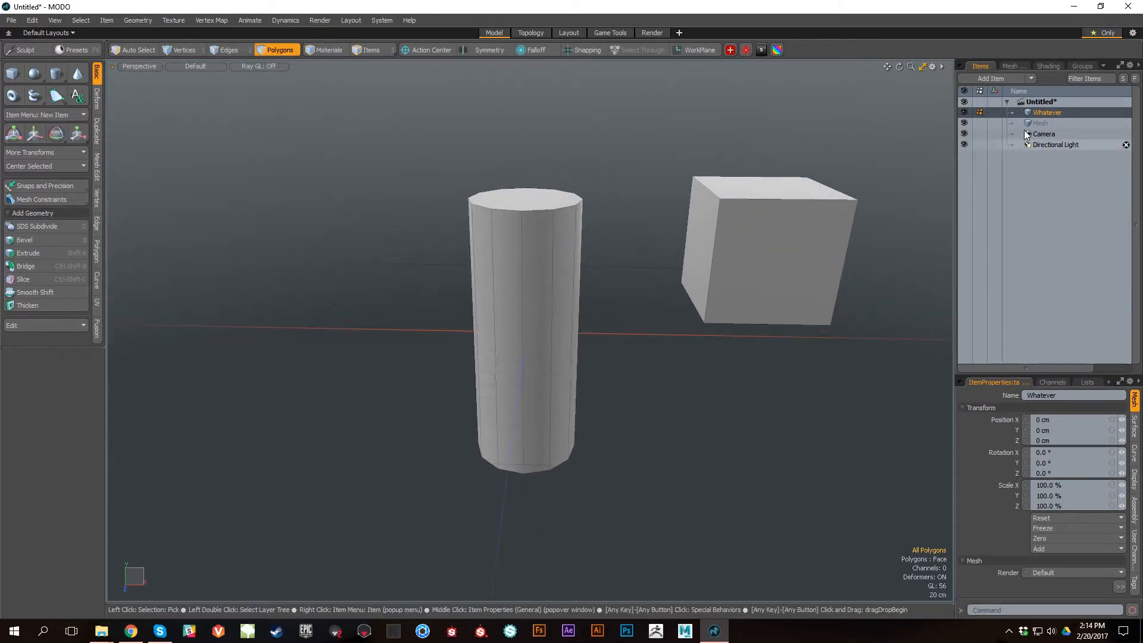
{"action": "left_click_drag", "start_coordinate": [886, 247], "coordinate": [884, 242], "text": "alt"}
{"action": "middle_click_drag", "start_coordinate": [580, 303], "coordinate": [661, 276], "text": "alt"}
{"action": "double_click", "coordinate": [523, 273]}
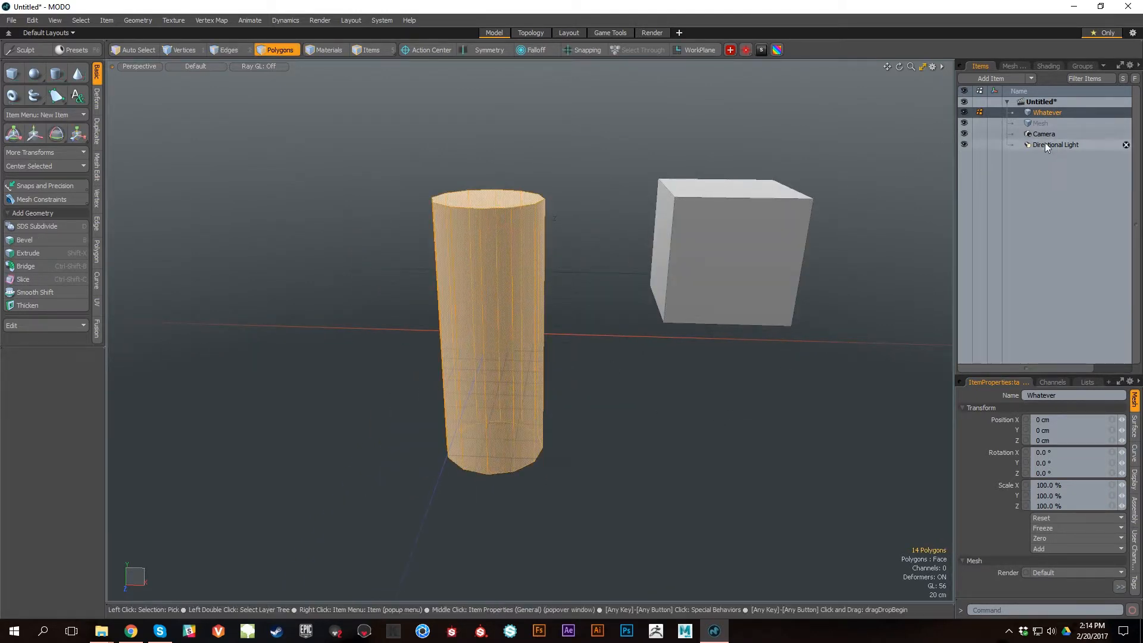
{"action": "left_click", "coordinate": [1043, 123]}
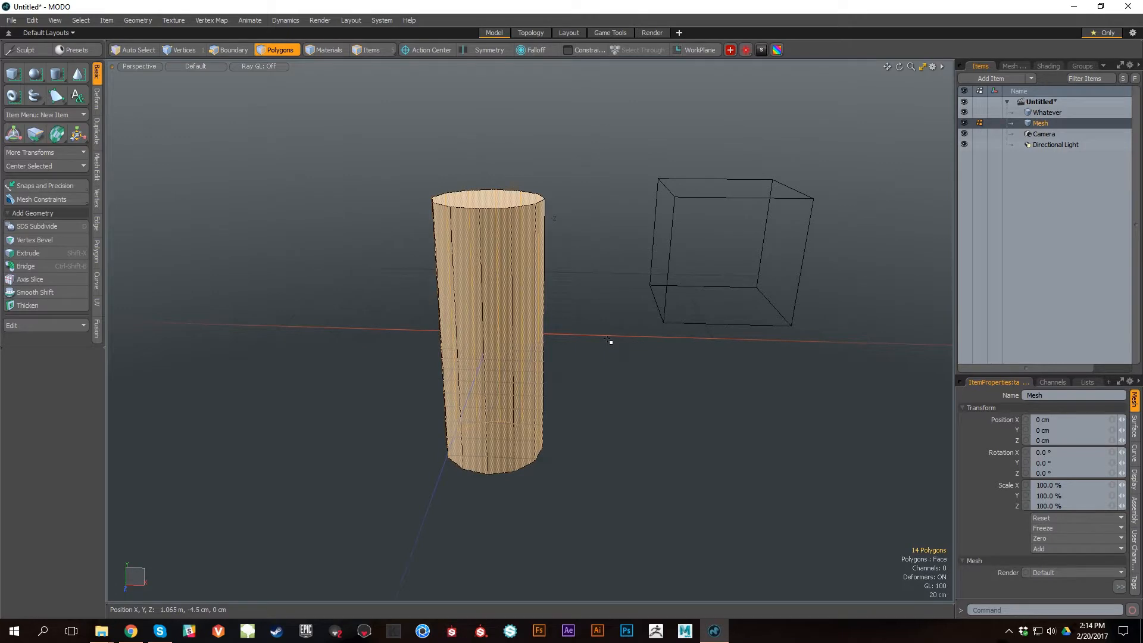
Step: Move the pasted cylinder polygons of the Mesh item up and sideways, clear of the Whatever item's cylinder
{"action": "key", "text": "w"}
{"action": "scroll", "coordinate": [604, 334], "scroll_direction": "down", "scroll_amount": 2}
{"action": "left_click_drag", "start_coordinate": [576, 291], "coordinate": [367, 171]}
{"action": "left_click_drag", "start_coordinate": [532, 330], "coordinate": [571, 285], "text": "alt"}
{"action": "key", "text": "q"}
{"action": "middle_click_drag", "start_coordinate": [571, 286], "coordinate": [608, 334], "text": "alt"}
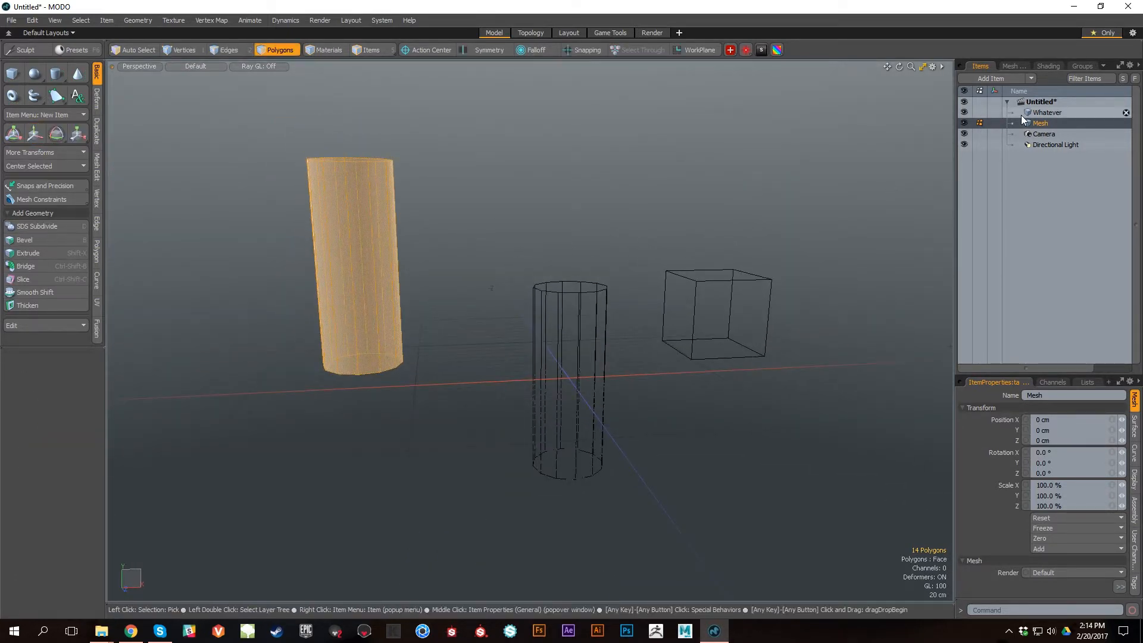
Step: Copy the top face of the Whatever item's cylinder, paste it into the same item and raise it slightly above the column
{"action": "left_click", "coordinate": [1051, 112]}
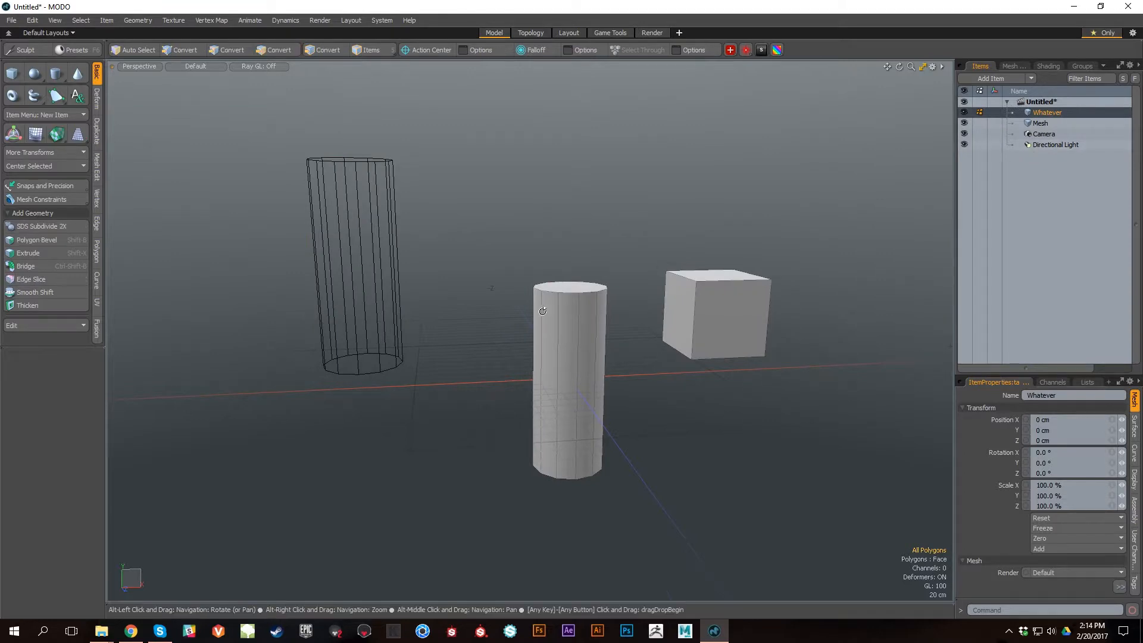
{"action": "left_click_drag", "start_coordinate": [542, 311], "coordinate": [574, 365], "text": "alt"}
{"action": "right_click_drag", "start_coordinate": [574, 364], "coordinate": [635, 393], "text": "alt"}
{"action": "left_click_drag", "start_coordinate": [628, 337], "coordinate": [640, 361], "text": "alt"}
{"action": "left_click", "coordinate": [602, 263]}
{"action": "left_click_drag", "start_coordinate": [709, 395], "coordinate": [736, 381], "text": "alt"}
{"action": "middle_click_drag", "start_coordinate": [709, 360], "coordinate": [684, 394], "text": "alt"}
{"action": "right_click_drag", "start_coordinate": [685, 394], "coordinate": [702, 391], "text": "alt"}
{"action": "mouse_move", "coordinate": [702, 391]}
{"action": "left_mouse_down", "text": "alt"}
{"action": "mouse_move", "coordinate": [682, 375]}
{"action": "mouse_move", "coordinate": [695, 379]}
{"action": "left_mouse_up", "text": "alt"}
{"action": "key", "text": "w"}
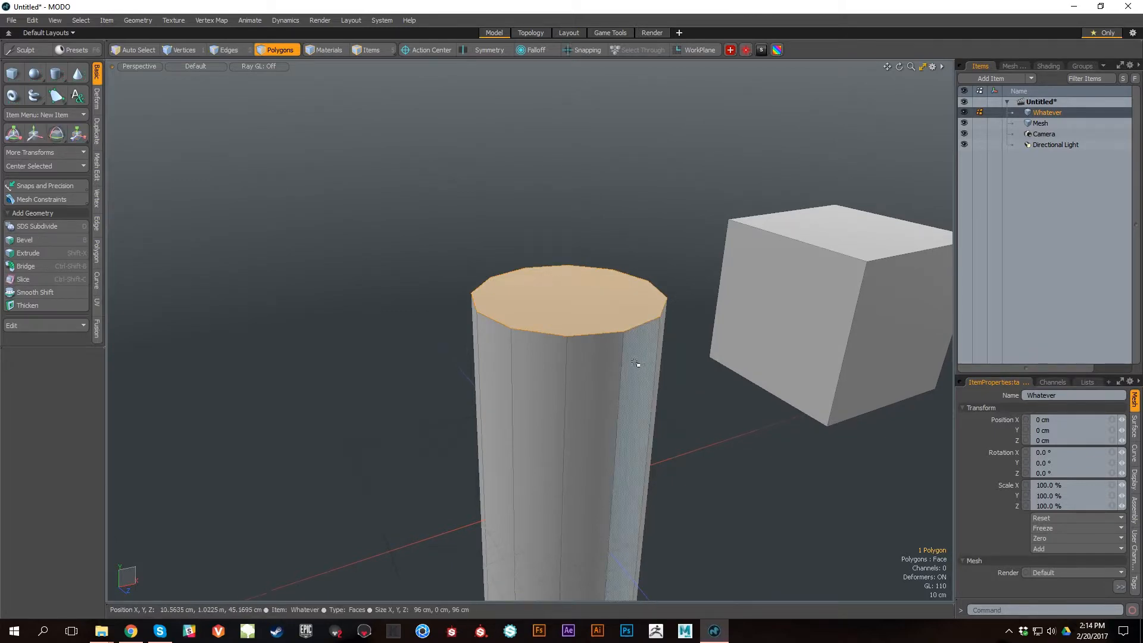
{"action": "left_click_drag", "start_coordinate": [569, 256], "coordinate": [568, 245]}
{"action": "left_click_drag", "start_coordinate": [633, 403], "coordinate": [720, 299], "text": "alt"}
Step: Bevel the raised top face upward to form a short disc wall above the column, and clear the selection
{"action": "key", "text": "b"}
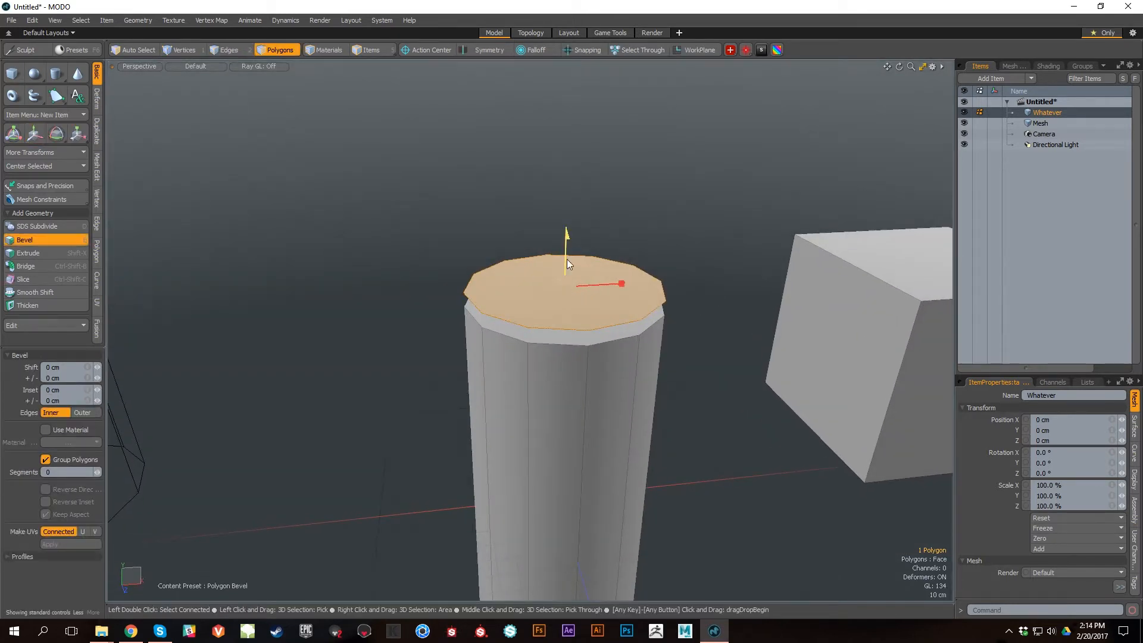
{"action": "left_click_drag", "start_coordinate": [567, 259], "coordinate": [567, 233]}
{"action": "left_click_drag", "start_coordinate": [718, 358], "coordinate": [648, 436], "text": "alt"}
{"action": "key", "text": "space"}
{"action": "left_click", "coordinate": [725, 390]}
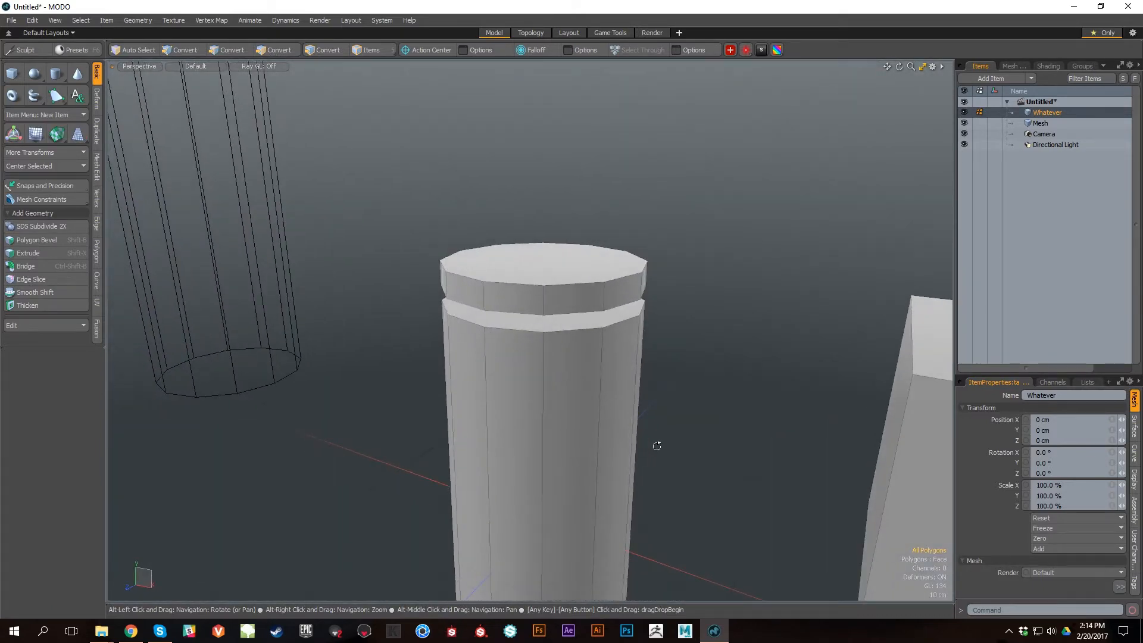
Step: Cut the disc's top face and paste it back into the Whatever item as a separate polygon
{"action": "right_click_drag", "start_coordinate": [648, 436], "coordinate": [605, 454], "text": "alt"}
{"action": "left_click_drag", "start_coordinate": [605, 454], "coordinate": [530, 361], "text": "alt"}
{"action": "right_click_drag", "start_coordinate": [530, 360], "coordinate": [556, 350], "text": "alt"}
{"action": "left_click_drag", "start_coordinate": [557, 350], "coordinate": [629, 453], "text": "alt"}
{"action": "key", "text": "3"}
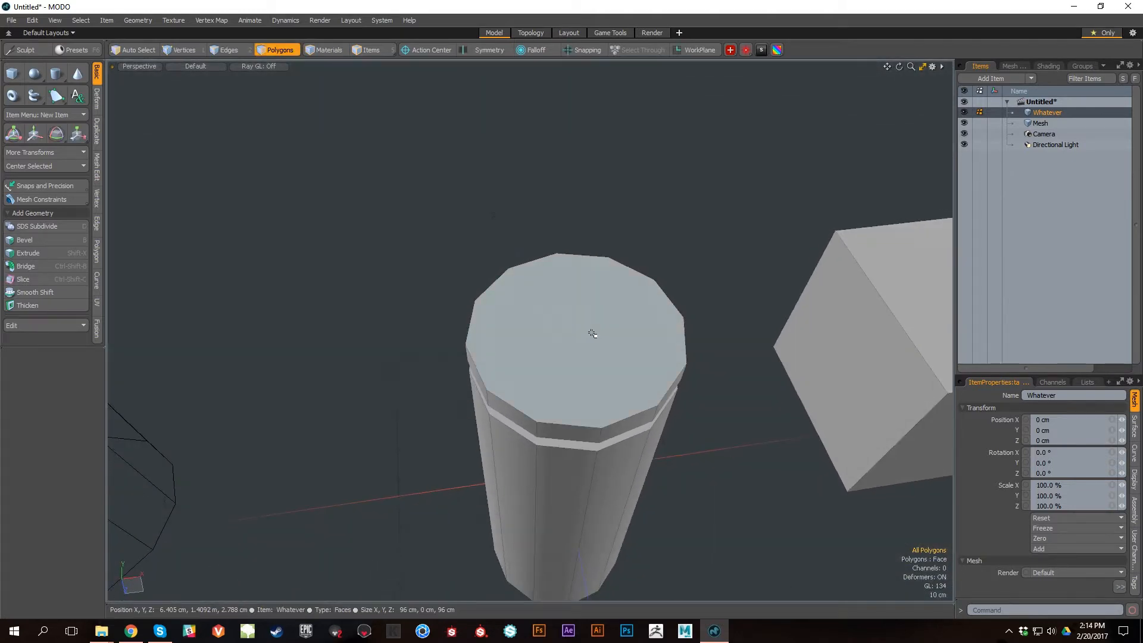
{"action": "left_click_drag", "start_coordinate": [775, 481], "coordinate": [730, 327], "text": "alt"}
{"action": "left_click", "coordinate": [728, 329]}
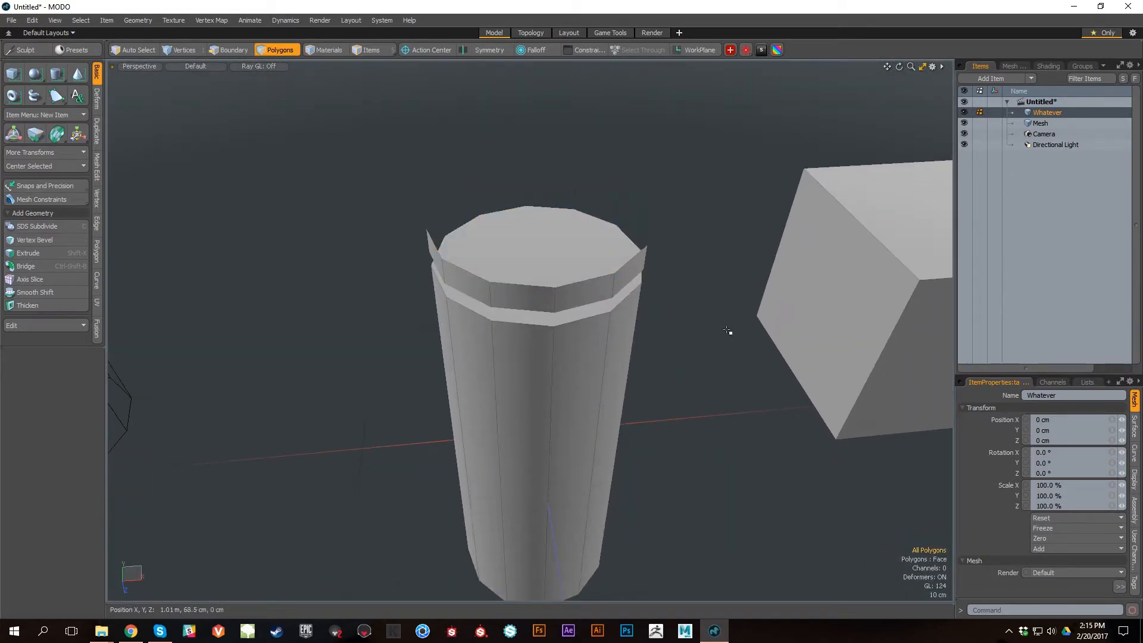
{"action": "key", "text": "ctrl+z"}
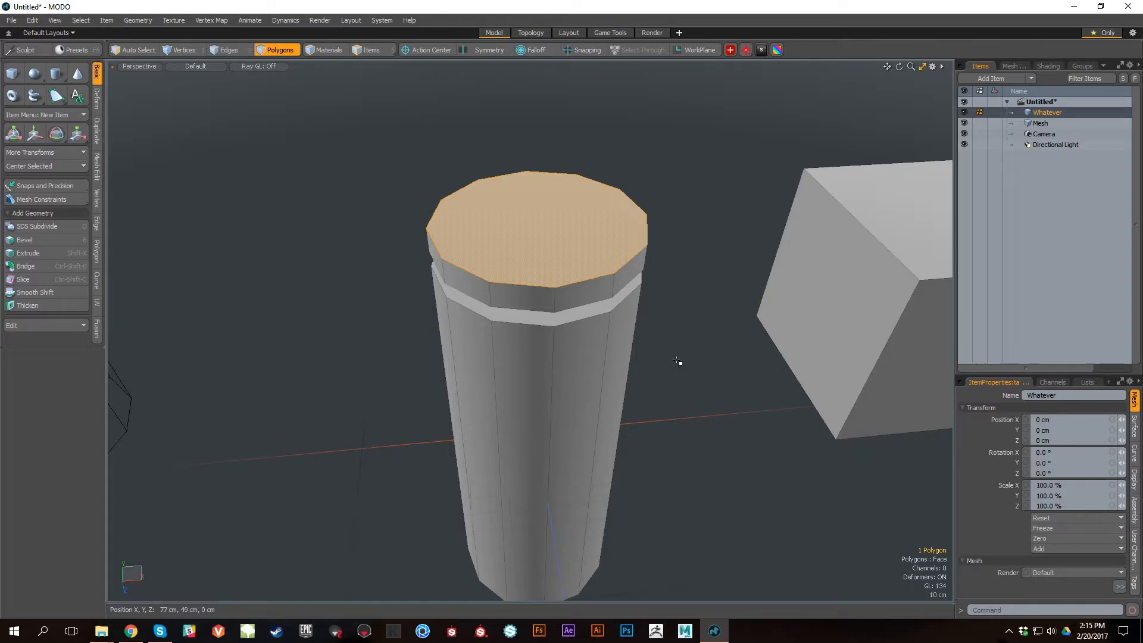
Step: Scale the pasted top face smaller and bevel it upward with a shift of 53 cm
{"action": "key", "text": "y"}
{"action": "left_click_drag", "start_coordinate": [596, 245], "coordinate": [576, 245]}
{"action": "left_click_drag", "start_coordinate": [759, 354], "coordinate": [721, 318], "text": "alt"}
{"action": "key", "text": "space"}
{"action": "scroll", "coordinate": [717, 417], "scroll_direction": "down", "scroll_amount": 3}
{"action": "middle_click_drag", "start_coordinate": [717, 417], "coordinate": [717, 425], "text": "alt"}
{"action": "left_click_drag", "start_coordinate": [716, 424], "coordinate": [601, 163], "text": "alt"}
{"action": "key", "text": "b"}
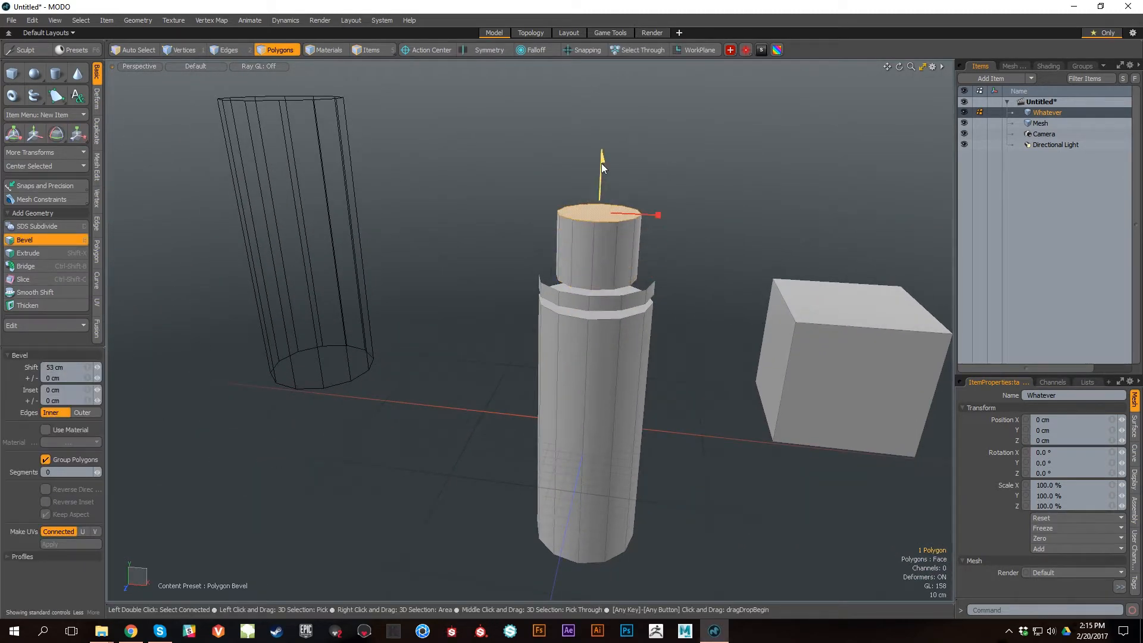
{"action": "key", "text": "space"}
Step: Select all polygons of the Mesh item's cylinder and move them closer to the Whatever item's column
{"action": "left_click_drag", "start_coordinate": [695, 340], "coordinate": [670, 402], "text": "alt"}
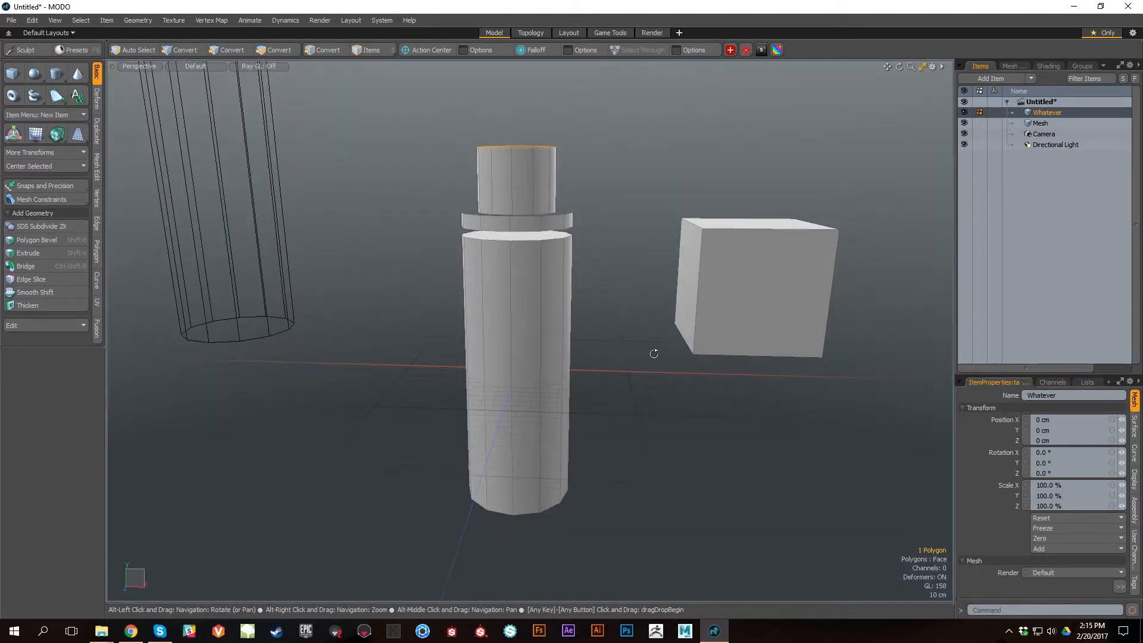
{"action": "middle_click_drag", "start_coordinate": [622, 357], "coordinate": [605, 411], "text": "alt"}
{"action": "scroll", "coordinate": [605, 411], "scroll_direction": "down", "scroll_amount": 3}
{"action": "left_click_drag", "start_coordinate": [605, 411], "coordinate": [627, 387], "text": "alt"}
{"action": "middle_click_drag", "start_coordinate": [629, 389], "coordinate": [651, 344], "text": "alt"}
{"action": "left_click_drag", "start_coordinate": [651, 344], "coordinate": [624, 346], "text": "alt"}
{"action": "scroll", "coordinate": [601, 326], "scroll_direction": "down", "scroll_amount": 3}
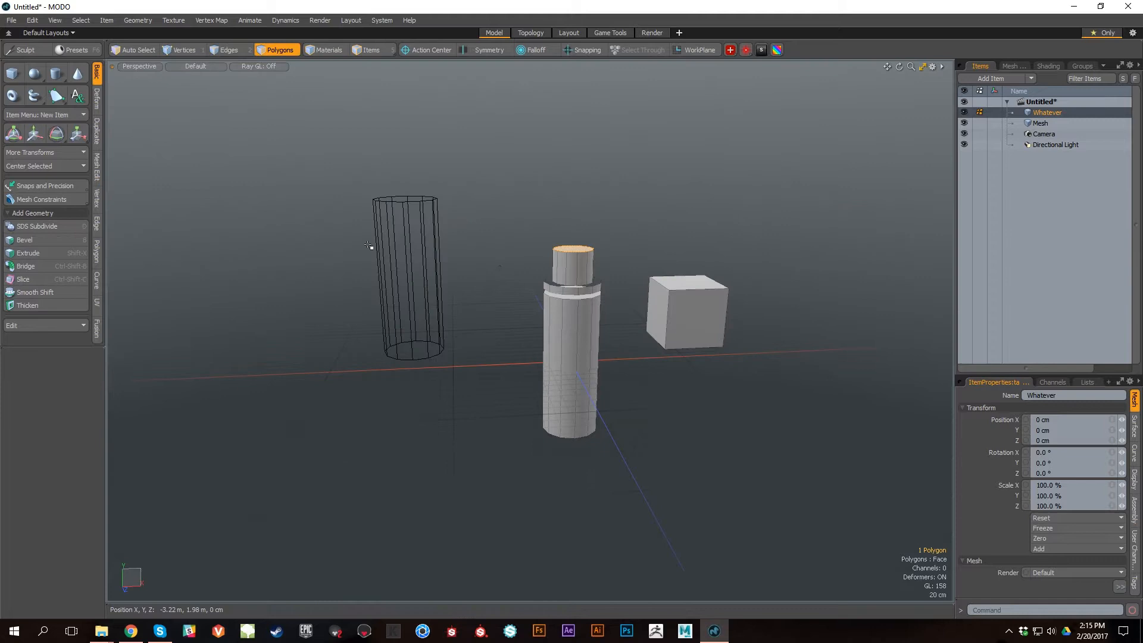
{"action": "key", "text": "5"}
{"action": "left_click", "coordinate": [423, 272]}
{"action": "key", "text": "3"}
{"action": "right_click_drag", "start_coordinate": [279, 322], "coordinate": [560, 520]}
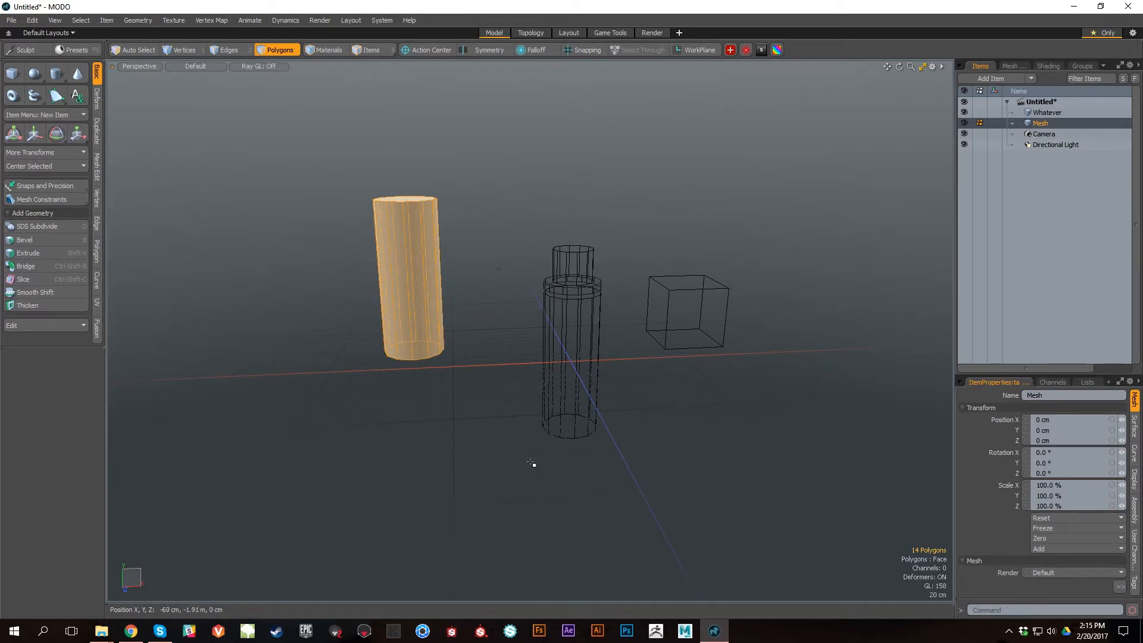
{"action": "key", "text": "w"}
{"action": "left_click_drag", "start_coordinate": [459, 230], "coordinate": [500, 237]}
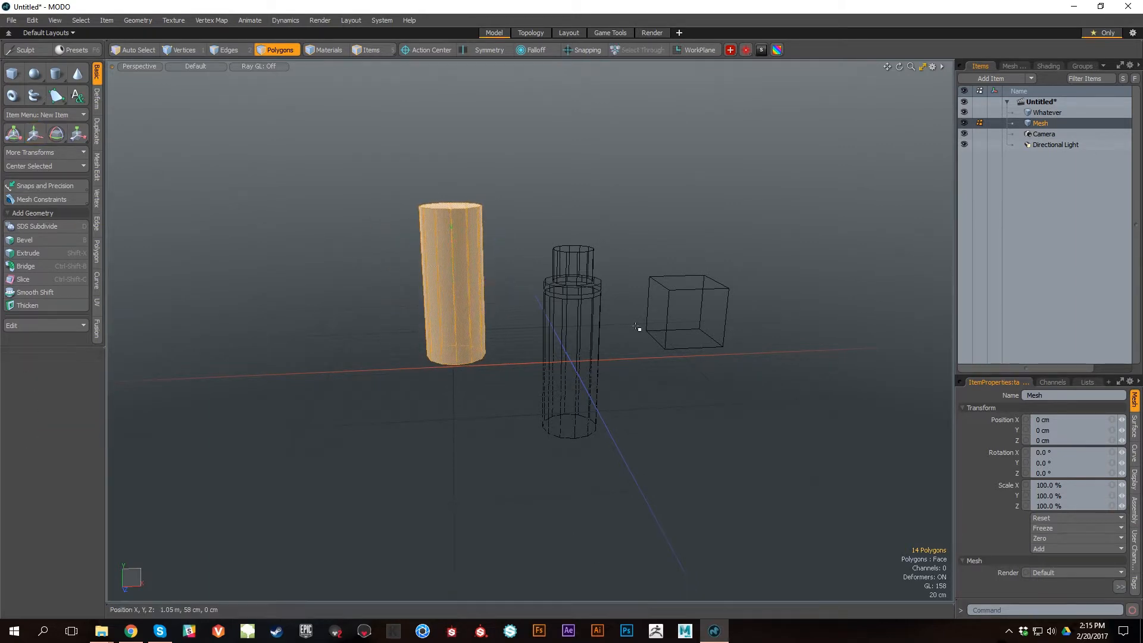
Step: Make the Whatever item active on its own, and select it together with the Mesh item to view both as active geometry
{"action": "left_click", "coordinate": [1044, 113]}
{"action": "left_click_drag", "start_coordinate": [602, 310], "coordinate": [637, 316], "text": "alt"}
{"action": "right_click_drag", "start_coordinate": [637, 315], "coordinate": [684, 383], "text": "alt"}
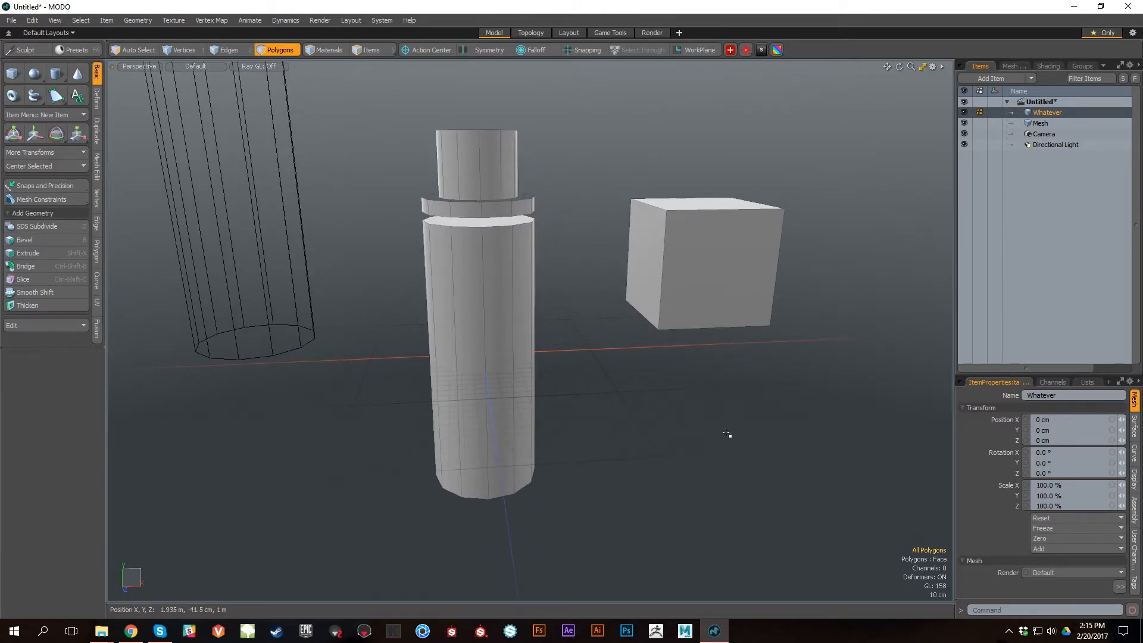
{"action": "left_click", "coordinate": [1054, 123], "text": "ctrl"}
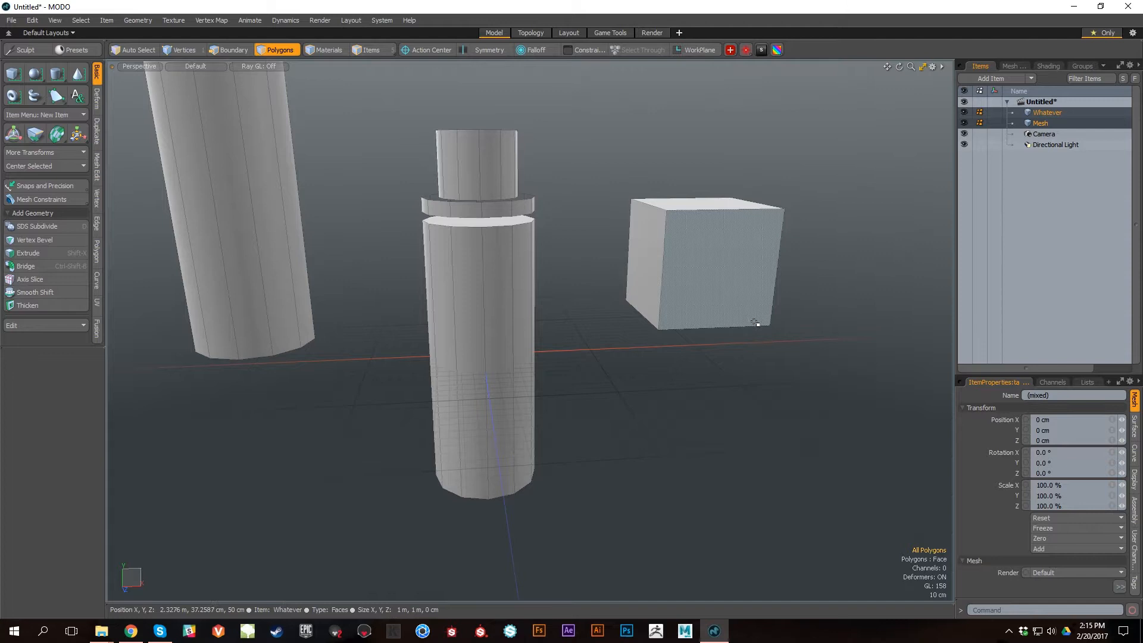
{"action": "right_click_drag", "start_coordinate": [757, 326], "coordinate": [721, 268], "text": "alt"}
{"action": "middle_click_drag", "start_coordinate": [724, 244], "coordinate": [741, 299], "text": "alt"}
{"action": "right_click_drag", "start_coordinate": [741, 299], "coordinate": [718, 286], "text": "alt"}
{"action": "middle_click_drag", "start_coordinate": [717, 286], "coordinate": [709, 252], "text": "alt"}
{"action": "left_click", "coordinate": [1057, 114]}
{"action": "left_click", "coordinate": [1055, 123], "text": "ctrl"}
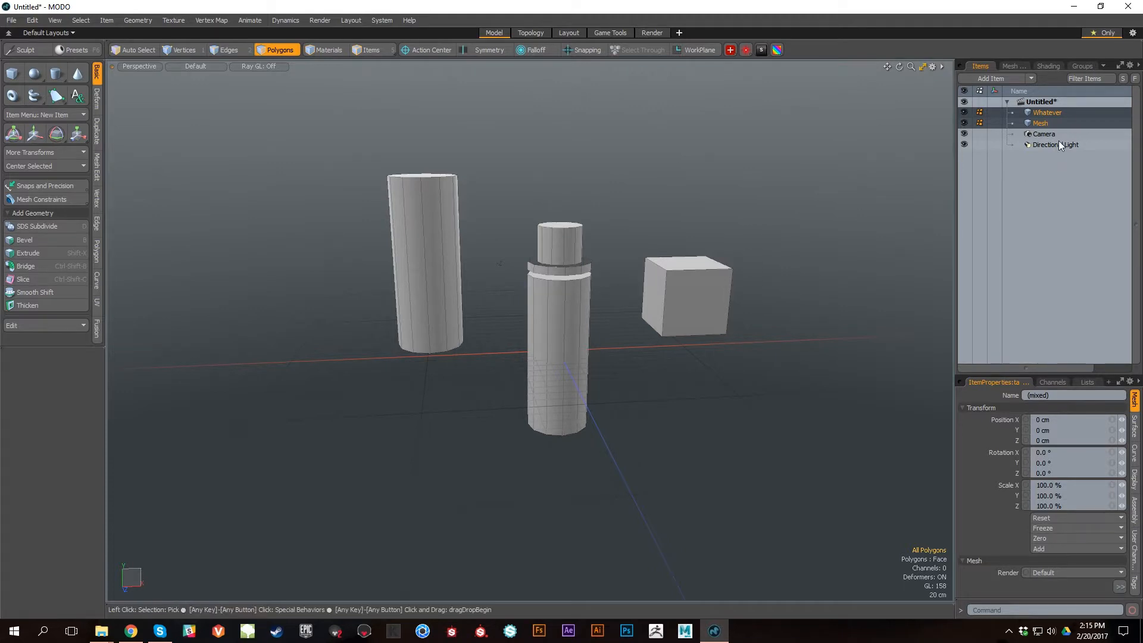
Step: Try grouping the Whatever and Mesh items from the item list and undo the grouping
{"action": "left_click", "coordinate": [1055, 101]}
{"action": "left_click", "coordinate": [1049, 123], "text": "ctrl"}
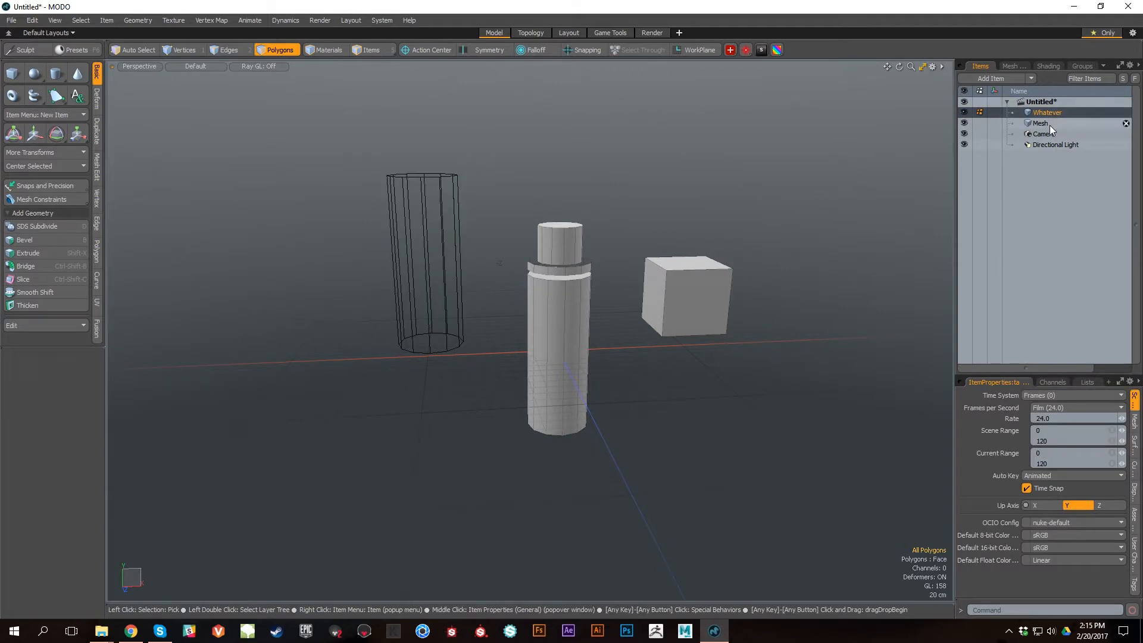
{"action": "left_click", "coordinate": [1049, 125], "text": "ctrl"}
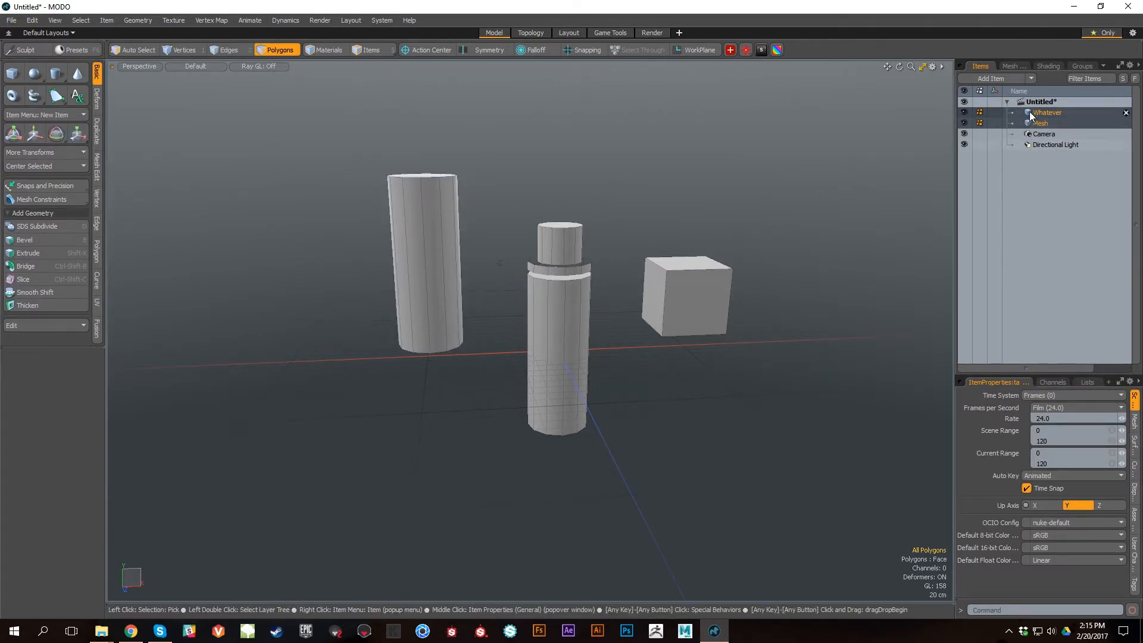
{"action": "key", "text": "ctrl+g"}
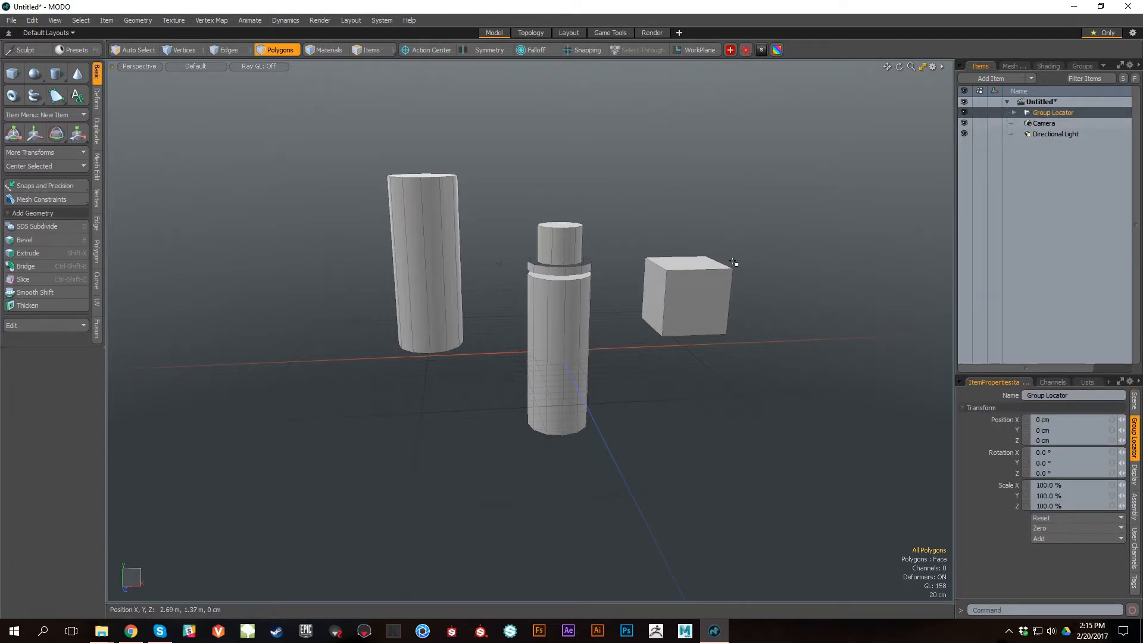
{"action": "key", "text": "ctrl+z"}
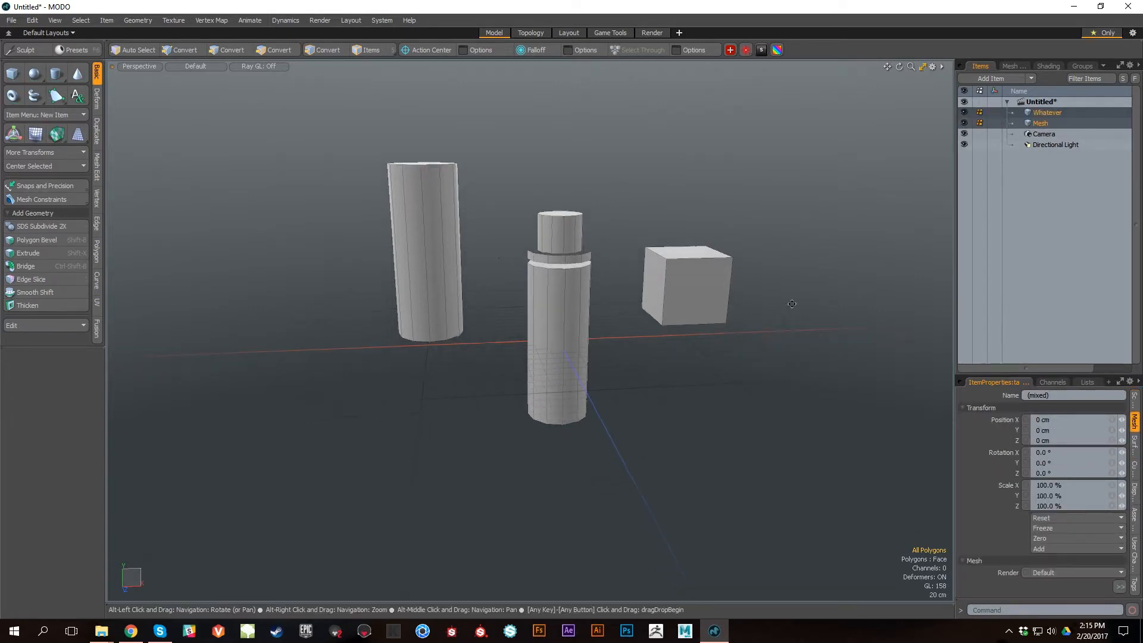
Step: Select all the geometry in item mode and group the Whatever and Mesh items
{"action": "left_click", "coordinate": [894, 198]}
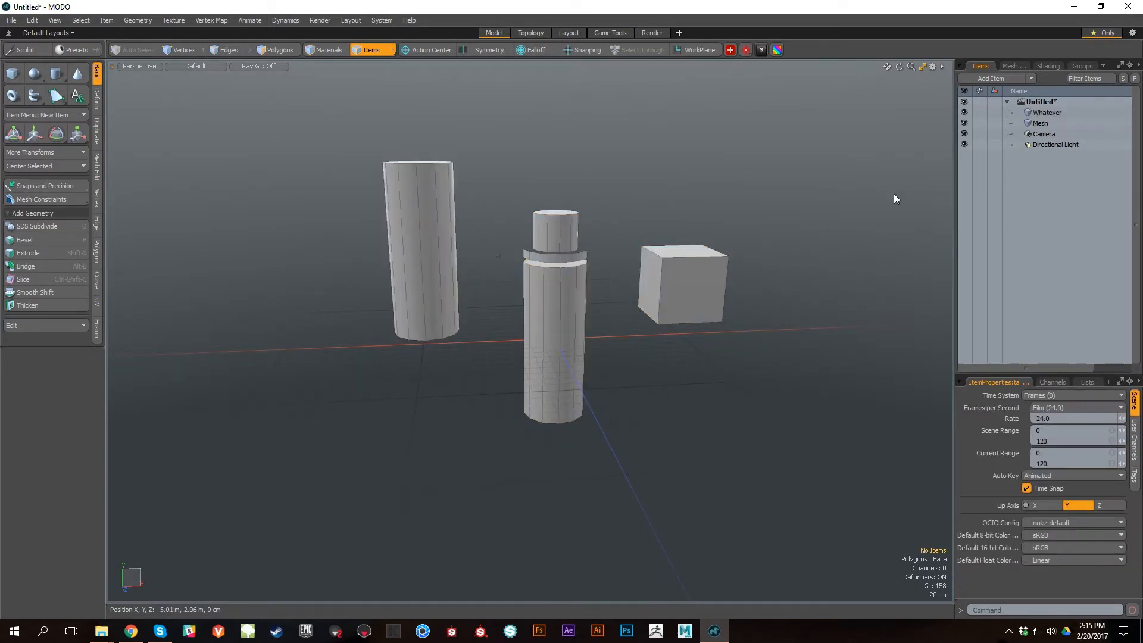
{"action": "left_click_drag", "start_coordinate": [375, 92], "coordinate": [870, 583]}
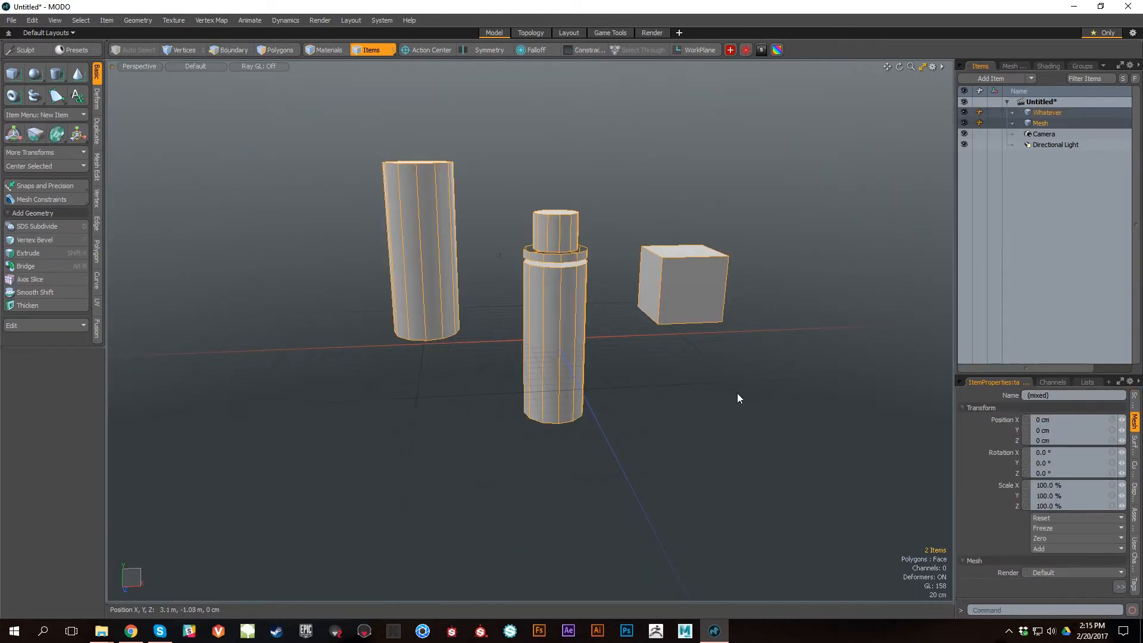
{"action": "key", "text": "ctrl+g"}
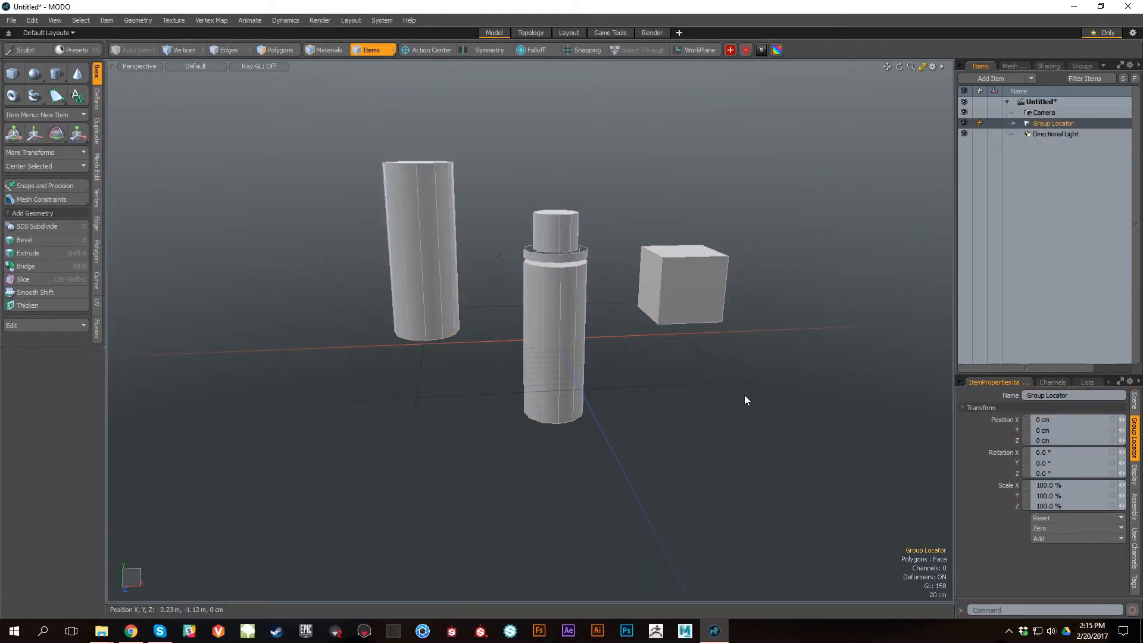
Step: Try moving the whole group to about X 1.88 m, Y 1.33 m and undo the move
{"action": "key", "text": "w"}
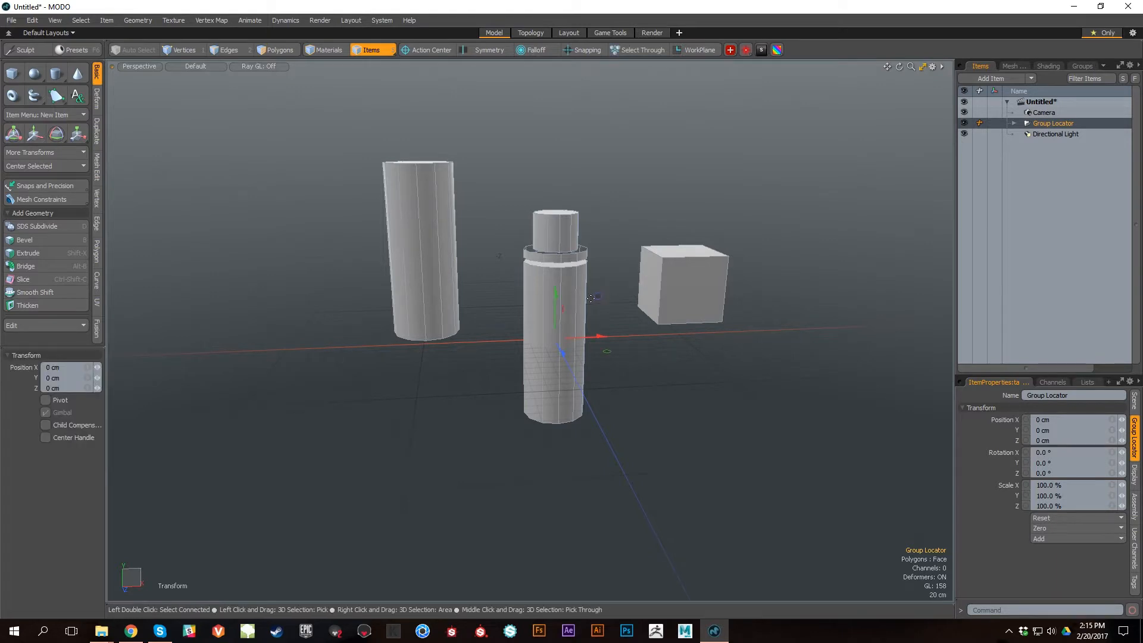
{"action": "left_click_drag", "start_coordinate": [601, 293], "coordinate": [741, 231]}
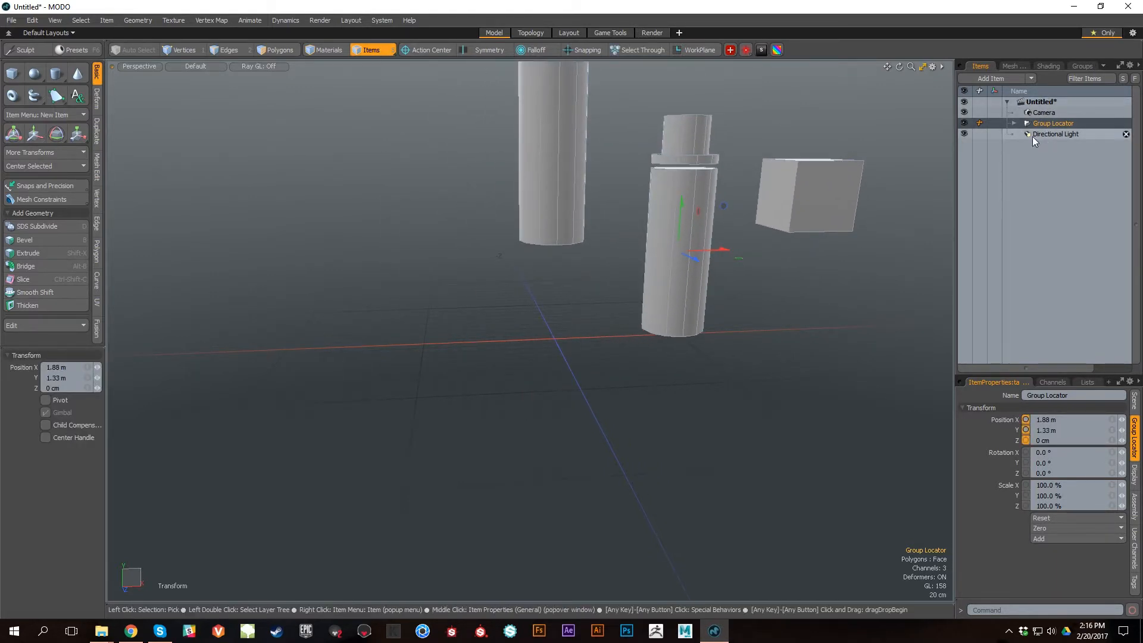
{"action": "key", "text": "ctrl+z"}
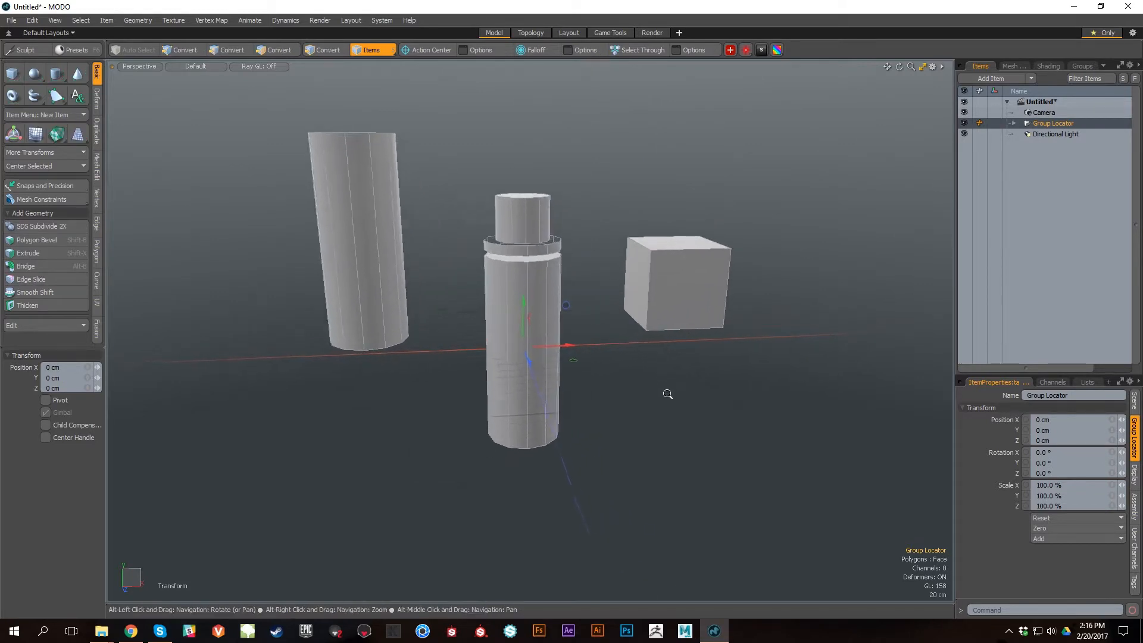
Step: Expand the group locator and select the Whatever item inside it
{"action": "scroll", "coordinate": [661, 387], "scroll_direction": "up", "scroll_amount": 3}
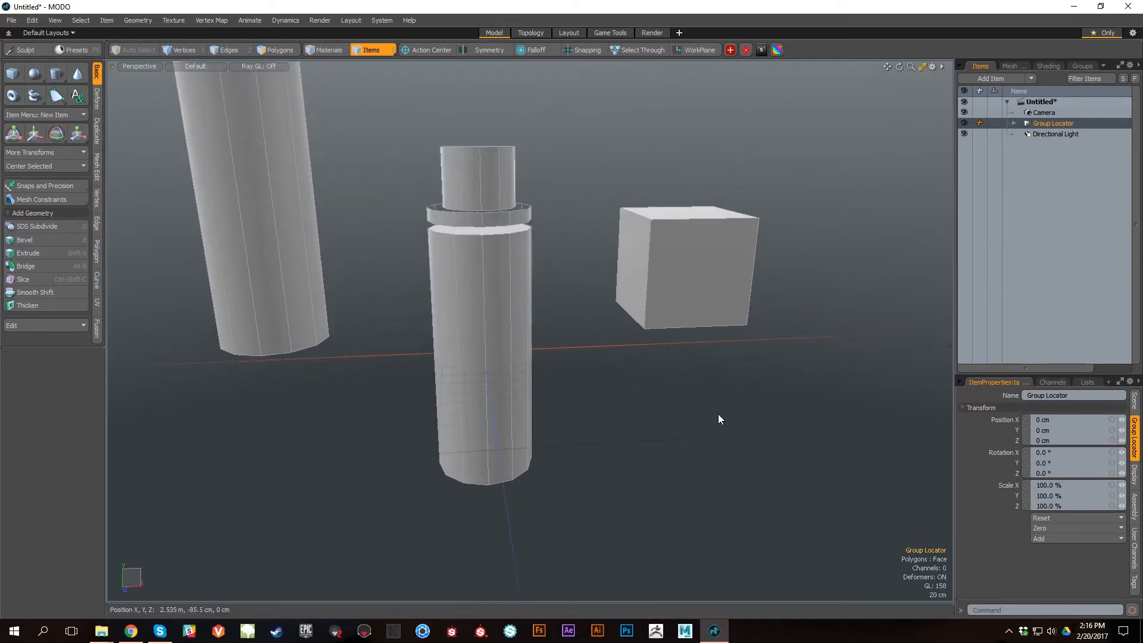
{"action": "left_click", "coordinate": [1014, 123]}
{"action": "scroll", "coordinate": [650, 452], "scroll_direction": "down", "scroll_amount": 3}
{"action": "right_click_drag", "start_coordinate": [650, 452], "coordinate": [648, 429], "text": "alt"}
{"action": "middle_click_drag", "start_coordinate": [661, 407], "coordinate": [707, 363], "text": "alt"}
{"action": "left_click_drag", "start_coordinate": [706, 363], "coordinate": [753, 360], "text": "alt"}
{"action": "middle_click_drag", "start_coordinate": [753, 360], "coordinate": [747, 375], "text": "alt"}
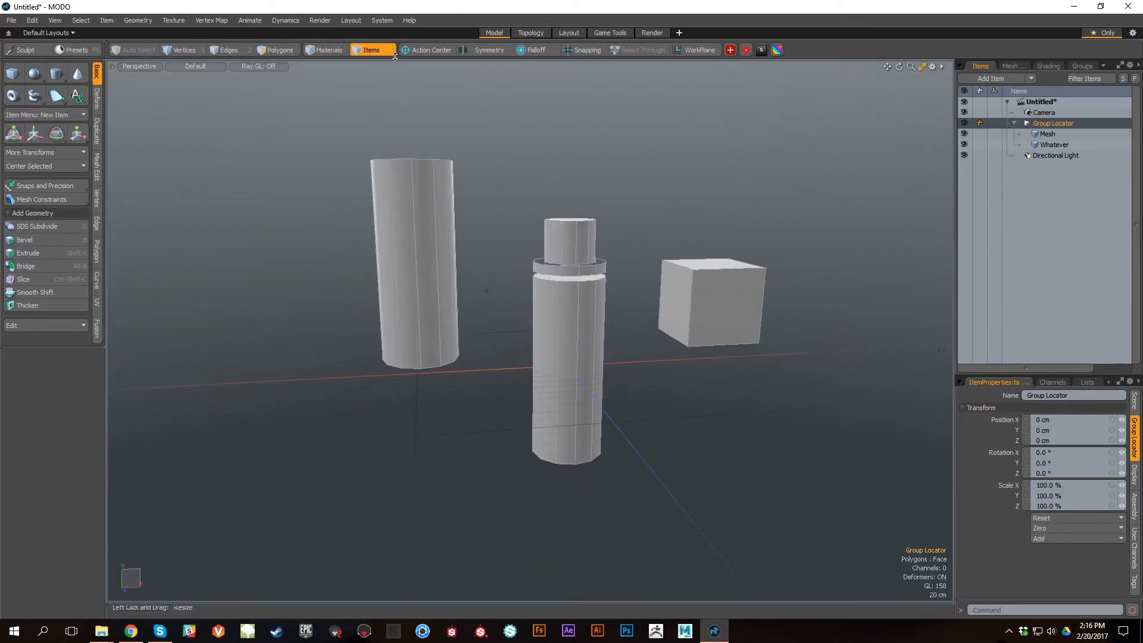
{"action": "left_click", "coordinate": [1053, 145]}
{"action": "left_click_drag", "start_coordinate": [891, 305], "coordinate": [818, 275], "text": "alt"}
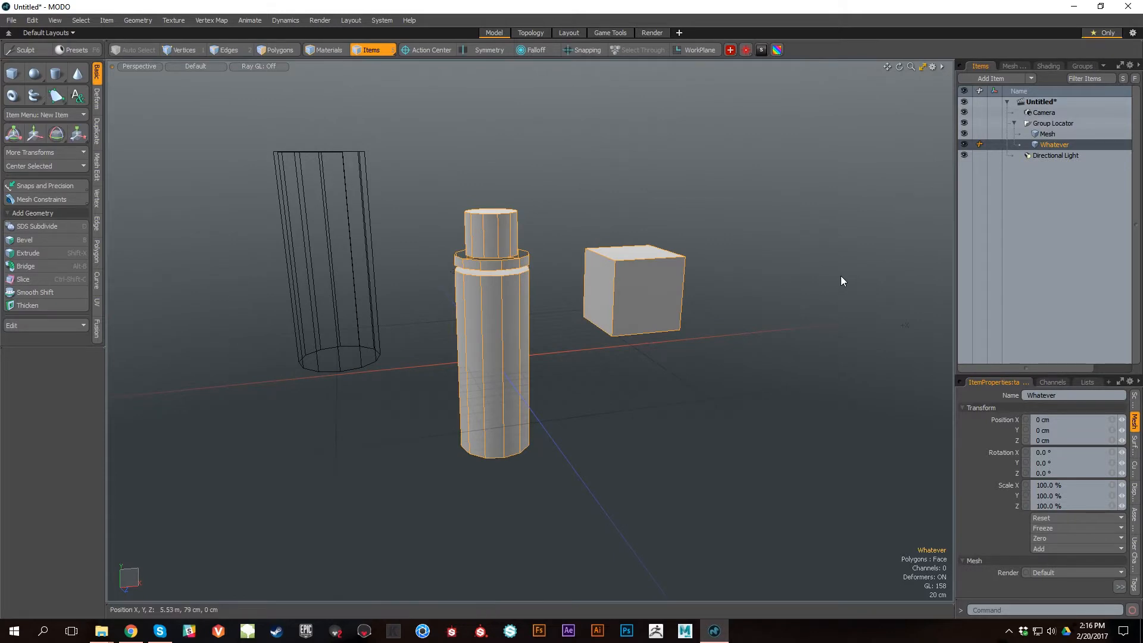
Step: Duplicate the Whatever item and move the copy to about X 1.54 m, Y 3.6 m
{"action": "key", "text": "ctrl+d"}
{"action": "scroll", "coordinate": [699, 330], "scroll_direction": "down", "scroll_amount": 5}
{"action": "key", "text": "w"}
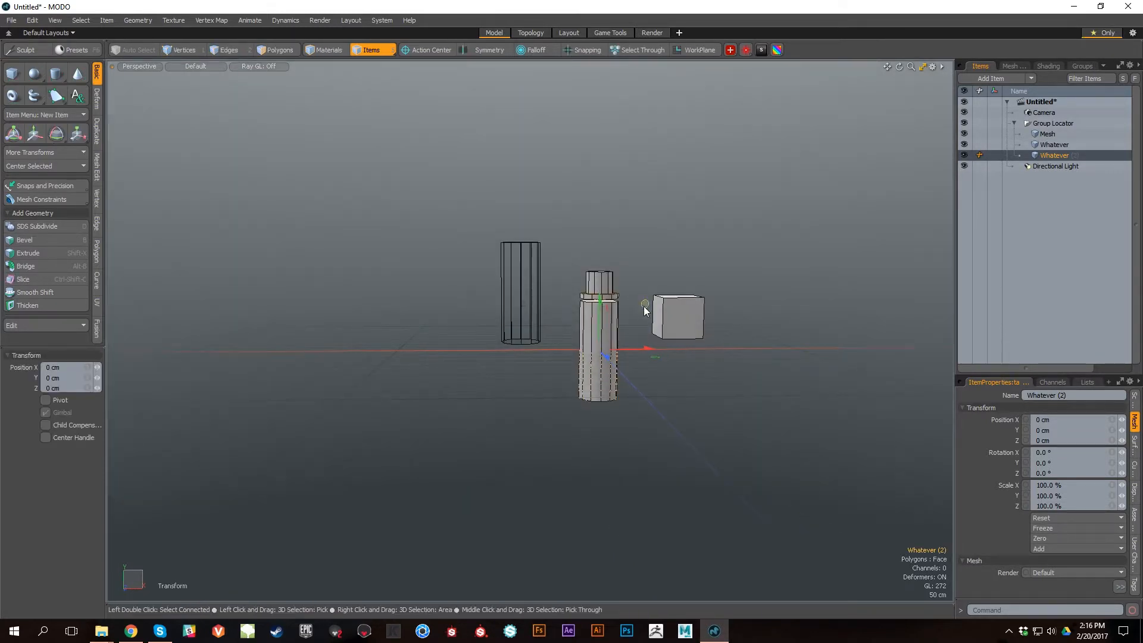
{"action": "left_click_drag", "start_coordinate": [644, 306], "coordinate": [725, 156]}
{"action": "mouse_move", "coordinate": [740, 310]}
{"action": "left_mouse_down", "text": "alt"}
{"action": "mouse_move", "coordinate": [665, 328]}
{"action": "mouse_move", "coordinate": [743, 324]}
{"action": "left_mouse_up", "text": "alt"}
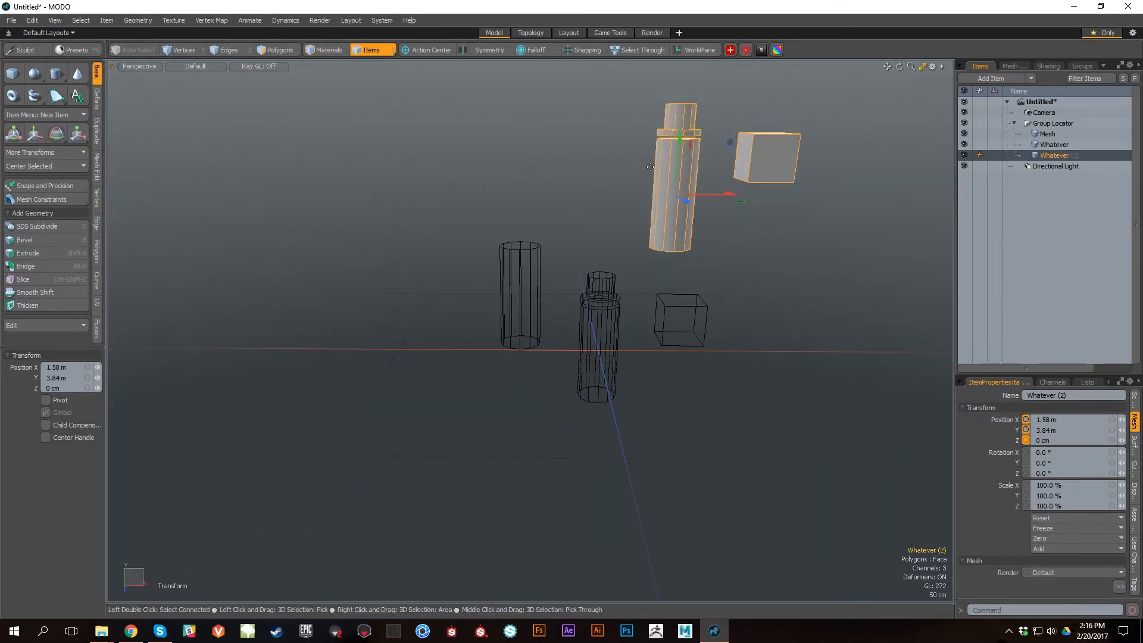
{"action": "left_click_drag", "start_coordinate": [737, 144], "coordinate": [684, 210]}
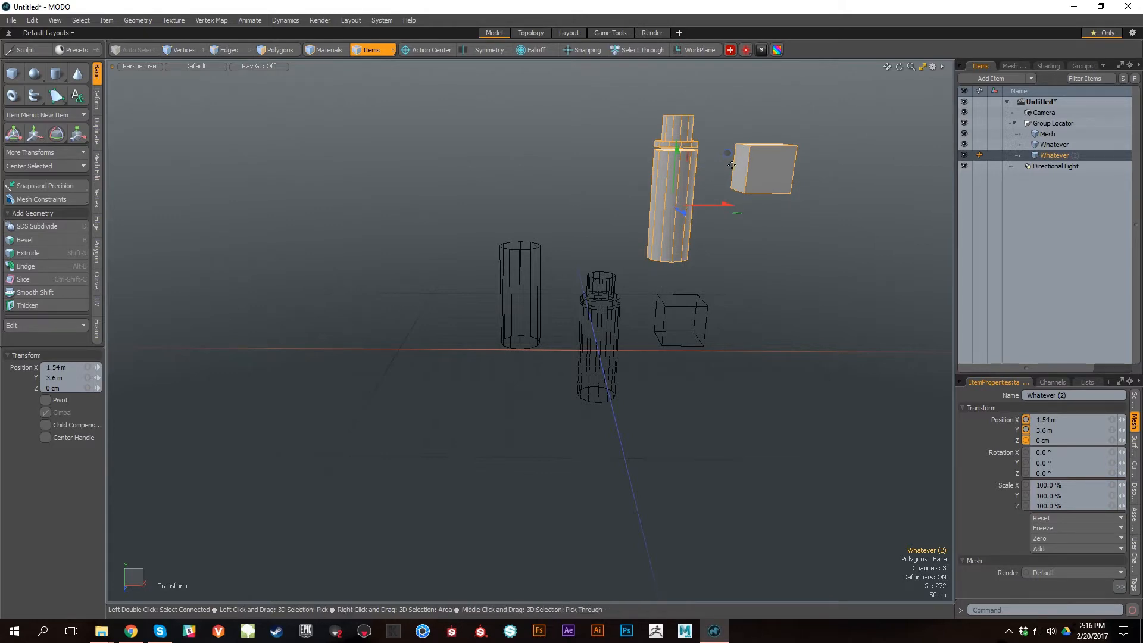
Step: Try moving the cube polygons of the copied Whatever item by about X 1.37 m, Y -3.68 m and undo the move
{"action": "right_click_drag", "start_coordinate": [646, 246], "coordinate": [689, 293], "text": "alt"}
{"action": "middle_click_drag", "start_coordinate": [689, 293], "coordinate": [659, 325], "text": "alt"}
{"action": "right_click_drag", "start_coordinate": [659, 325], "coordinate": [669, 336], "text": "alt"}
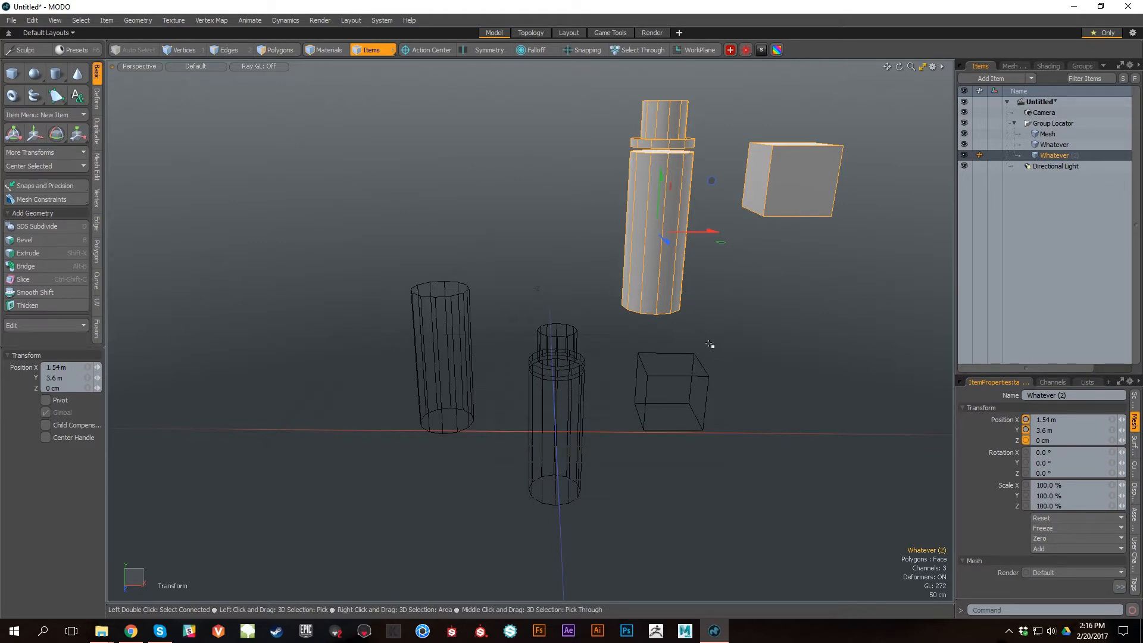
{"action": "key", "text": "3"}
{"action": "right_click_drag", "start_coordinate": [635, 360], "coordinate": [637, 361]}
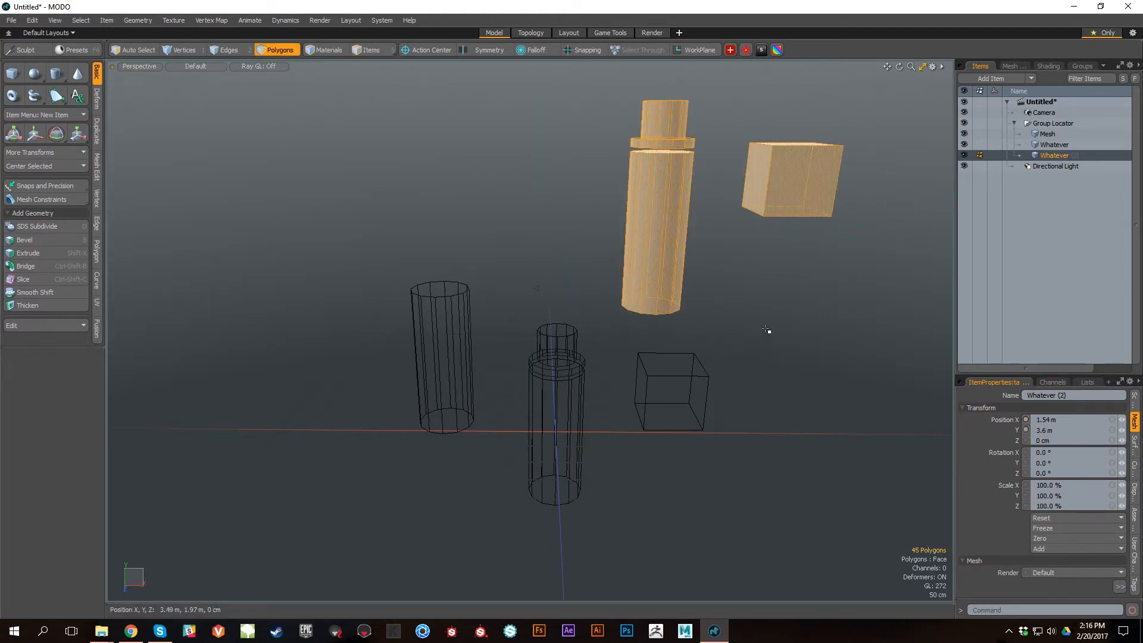
{"action": "key", "text": "w"}
{"action": "double_click", "coordinate": [805, 179]}
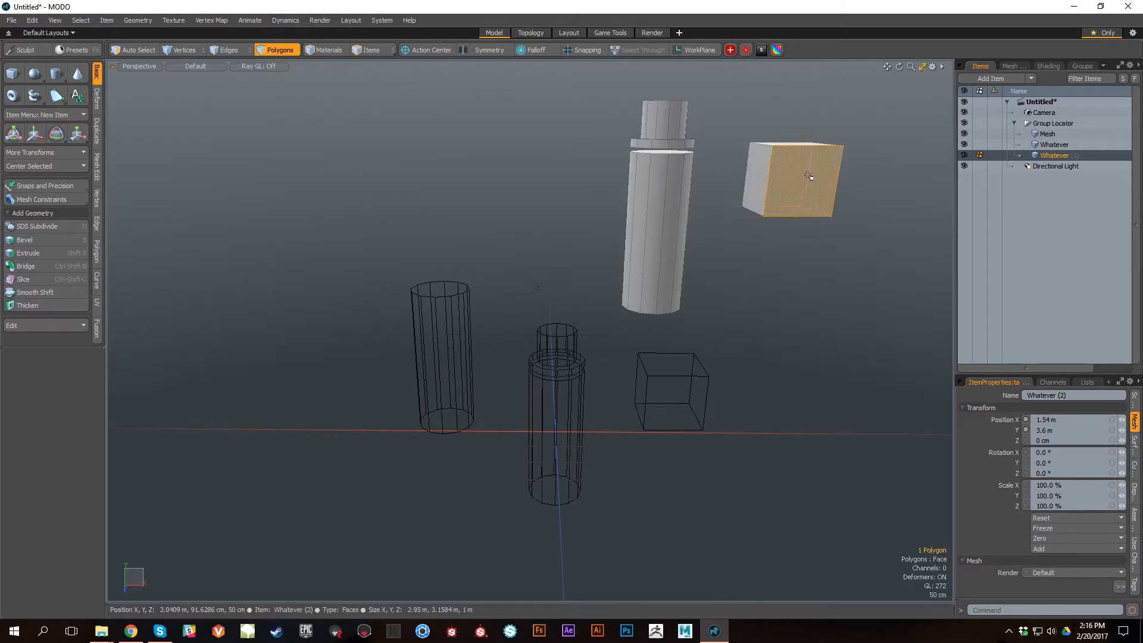
{"action": "left_click_drag", "start_coordinate": [851, 124], "coordinate": [895, 353]}
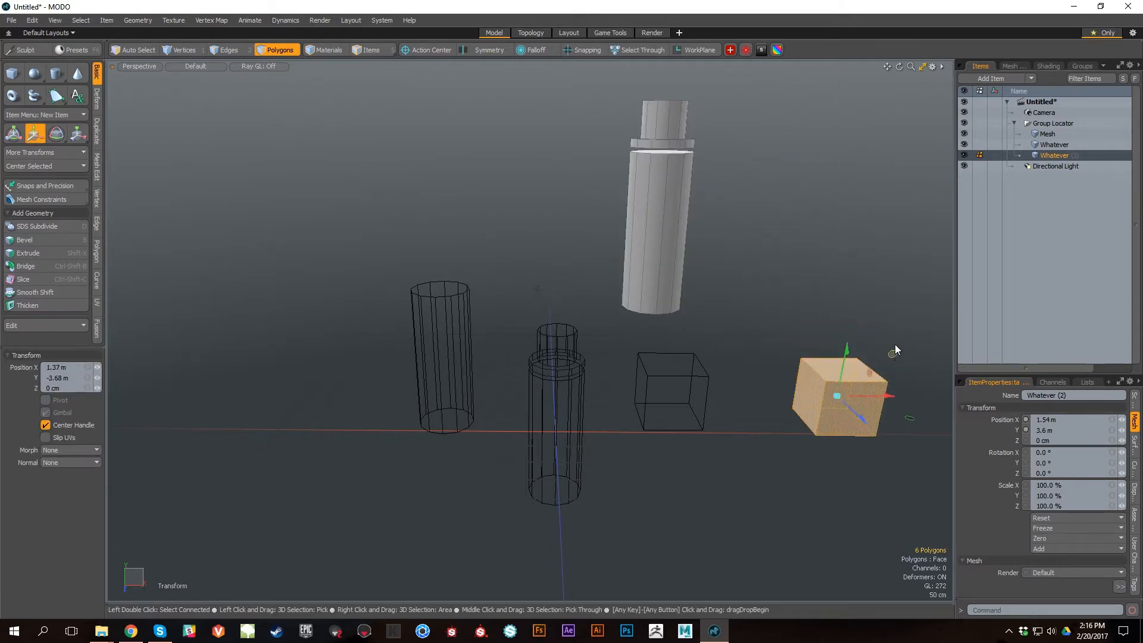
{"action": "key", "text": "ctrl+z"}
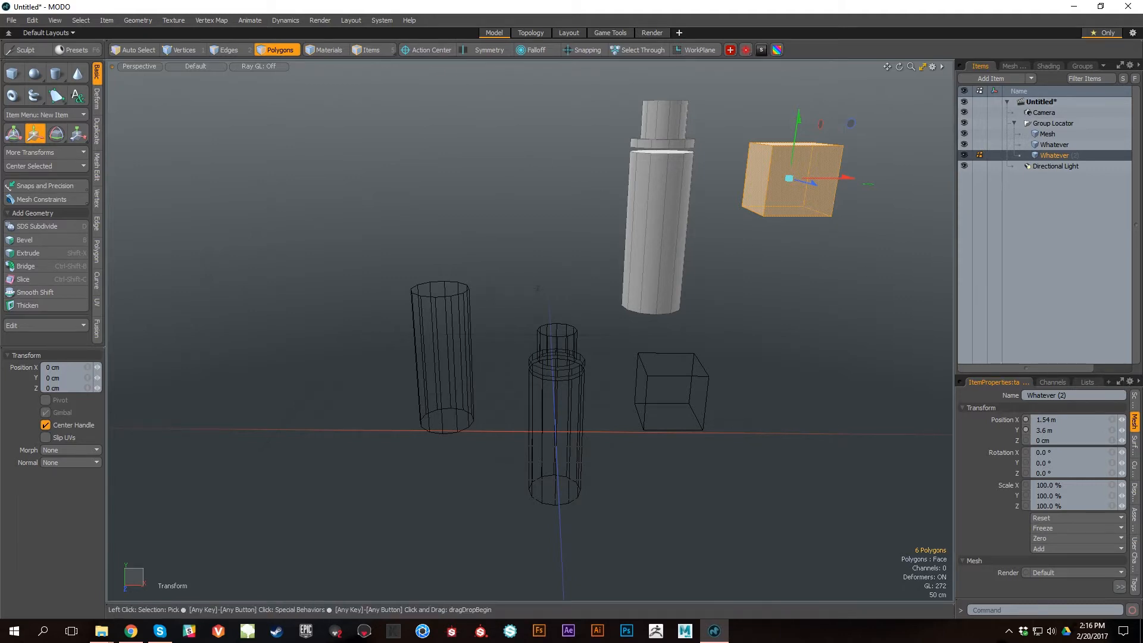
Step: Examine the copied item's cylinder and cube alongside the other meshes from several angles
{"action": "left_click_drag", "start_coordinate": [537, 289], "coordinate": [623, 340], "text": "alt"}
{"action": "right_click_drag", "start_coordinate": [623, 340], "coordinate": [544, 333], "text": "alt"}
{"action": "middle_click_drag", "start_coordinate": [545, 333], "coordinate": [625, 222], "text": "alt"}
{"action": "right_click_drag", "start_coordinate": [625, 222], "coordinate": [735, 90], "text": "alt"}
{"action": "middle_click_drag", "start_coordinate": [736, 89], "coordinate": [725, 168], "text": "alt"}
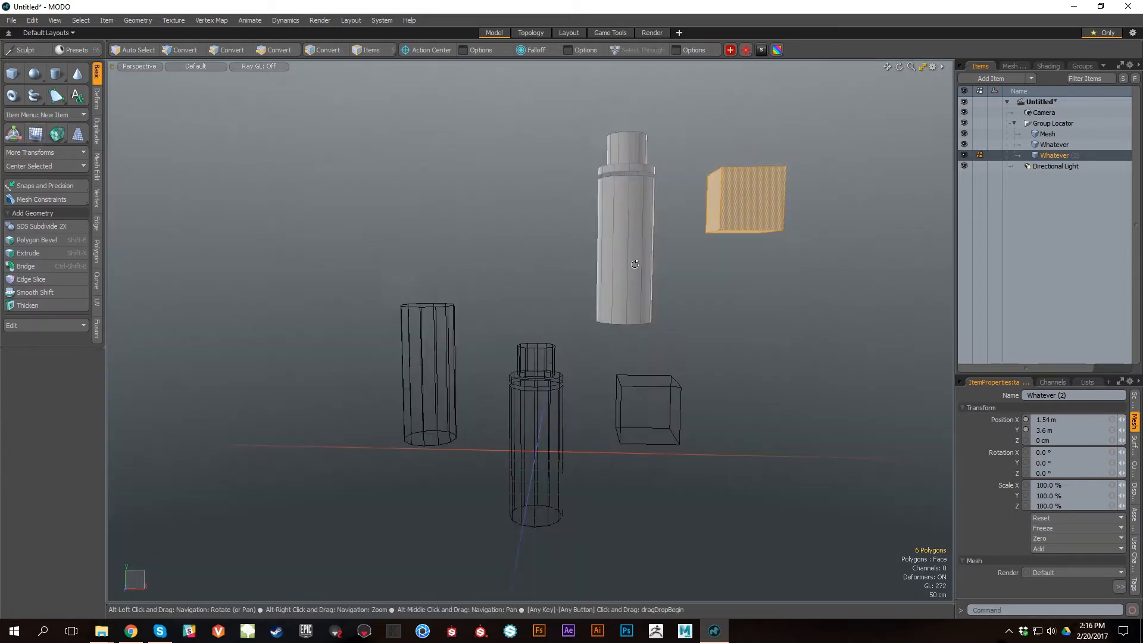
{"action": "right_click_drag", "start_coordinate": [659, 284], "coordinate": [673, 319], "text": "alt"}
{"action": "left_click_drag", "start_coordinate": [671, 315], "coordinate": [684, 317], "text": "alt"}
{"action": "right_click_drag", "start_coordinate": [684, 317], "coordinate": [658, 268], "text": "alt"}
{"action": "left_click_drag", "start_coordinate": [659, 268], "coordinate": [666, 263], "text": "alt"}
{"action": "right_click_drag", "start_coordinate": [665, 263], "coordinate": [684, 325], "text": "alt"}
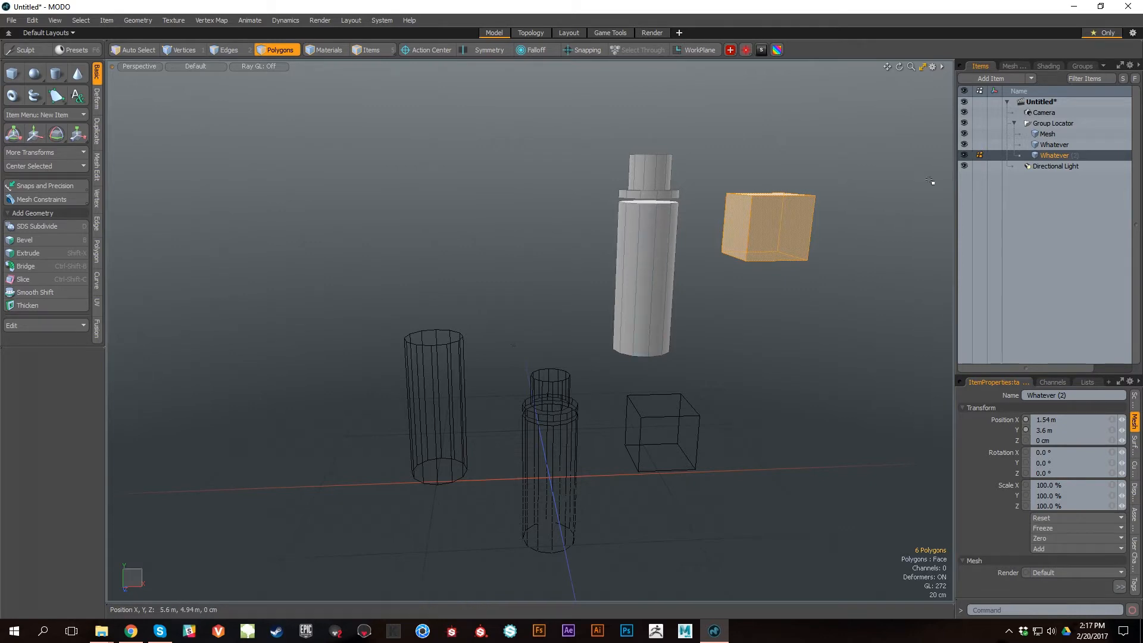
Step: Delete the Mesh item from the group and select the copied Whatever item
{"action": "left_click", "coordinate": [1057, 134]}
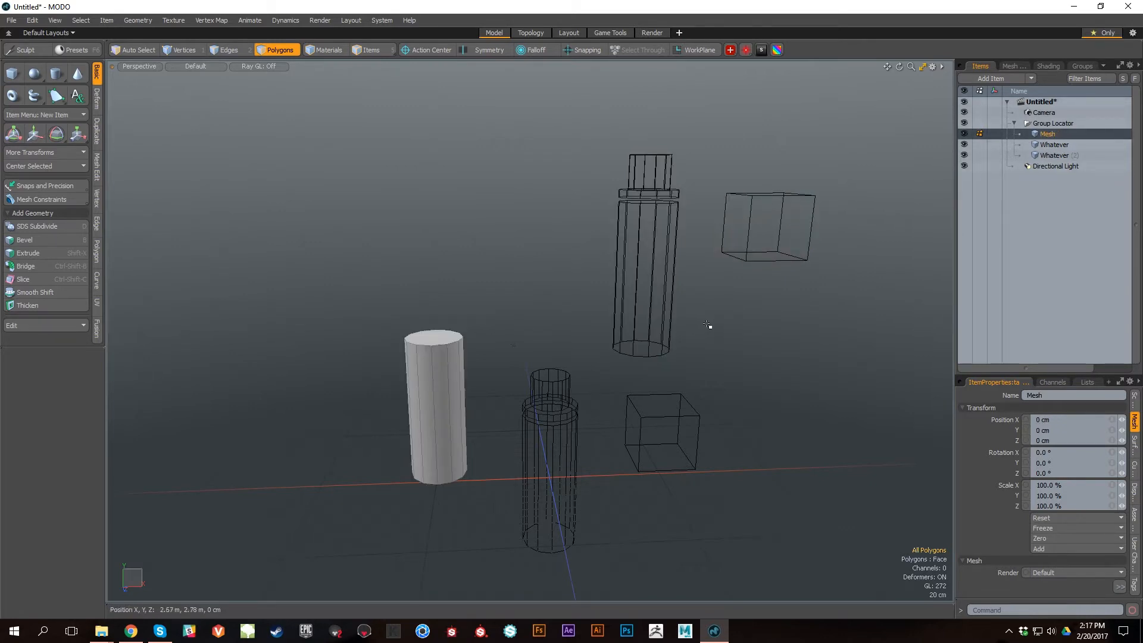
{"action": "key", "text": "Delete"}
{"action": "left_click", "coordinate": [649, 256]}
{"action": "left_click_drag", "start_coordinate": [649, 258], "coordinate": [694, 403], "text": "alt"}
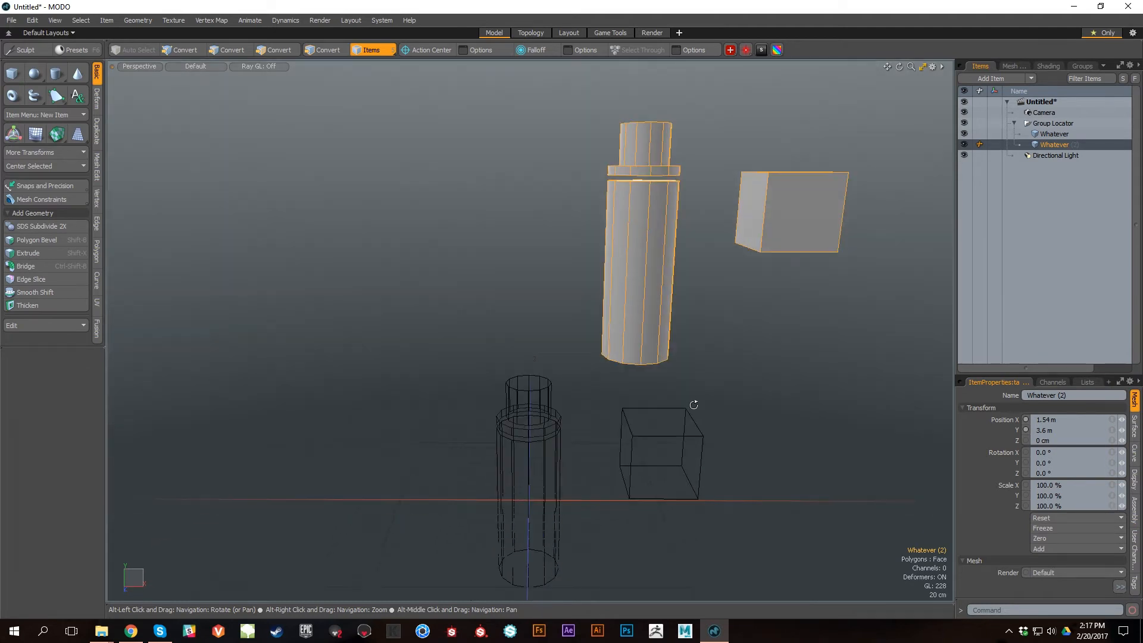
Step: Select all the cylinder polygons of the copied Whatever item, leaving out its cube
{"action": "key", "text": "3"}
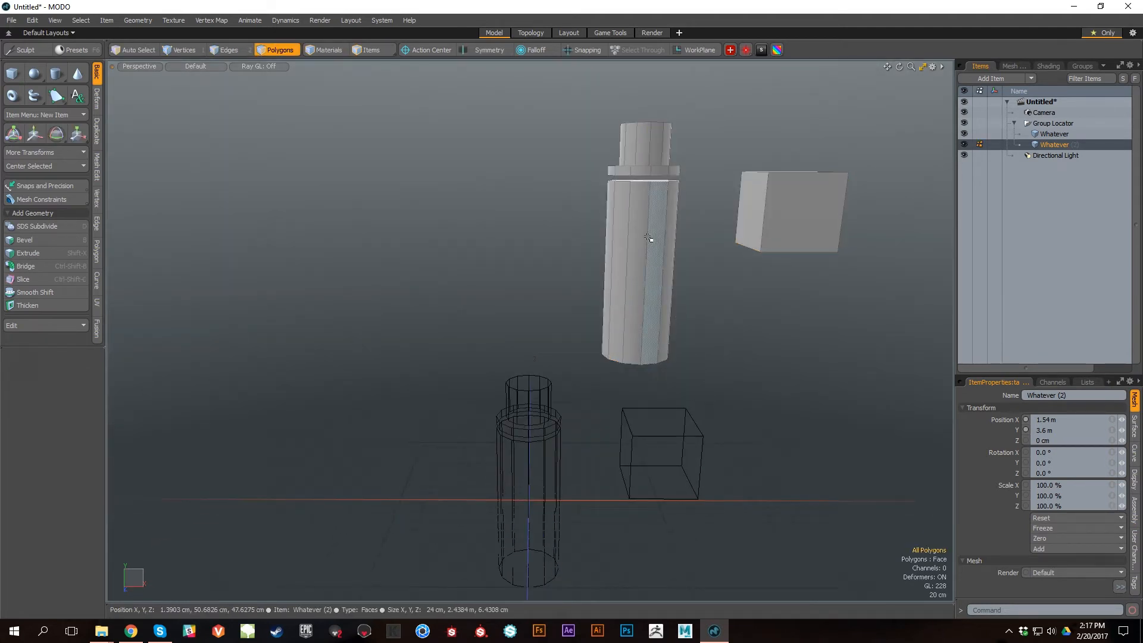
{"action": "double_click", "coordinate": [649, 259]}
{"action": "middle_click_drag", "start_coordinate": [526, 391], "coordinate": [648, 393]}
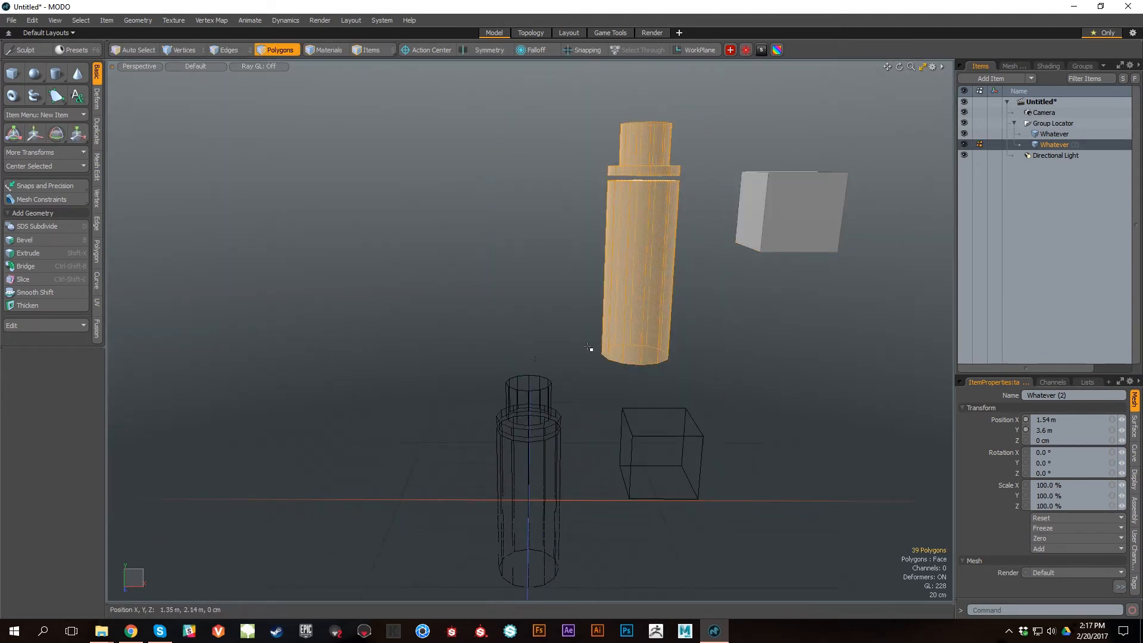
{"action": "left_click_drag", "start_coordinate": [649, 393], "coordinate": [665, 444], "text": "alt+shift"}
Step: Try mirroring the copied Whatever item in item mode with the Mirror tool and undo it
{"action": "left_click", "coordinate": [98, 137]}
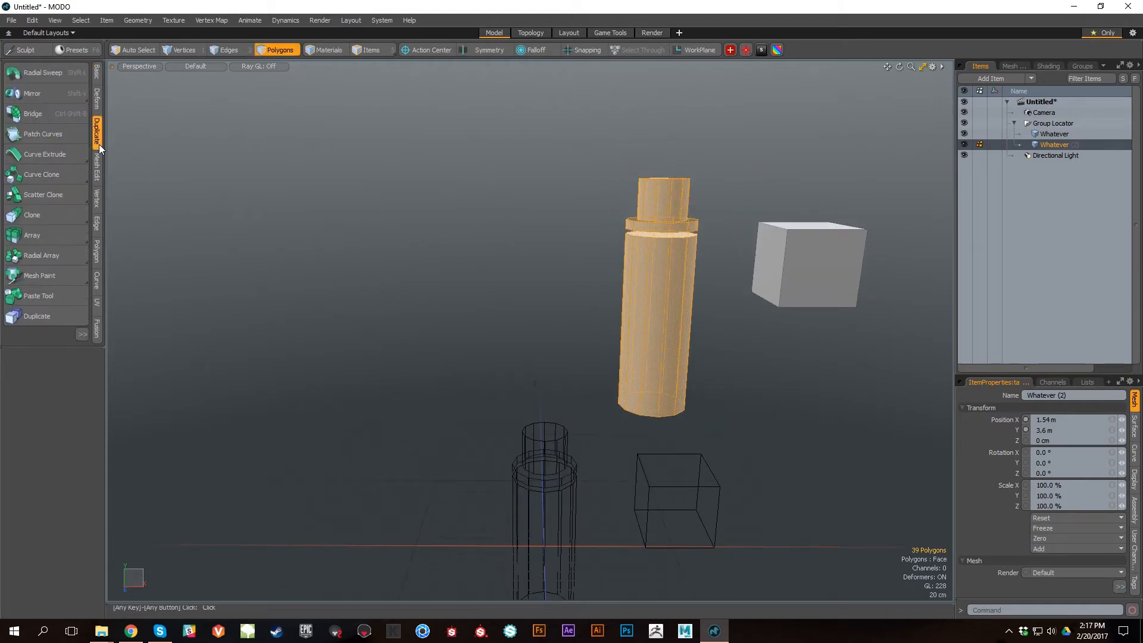
{"action": "left_click", "coordinate": [70, 206]}
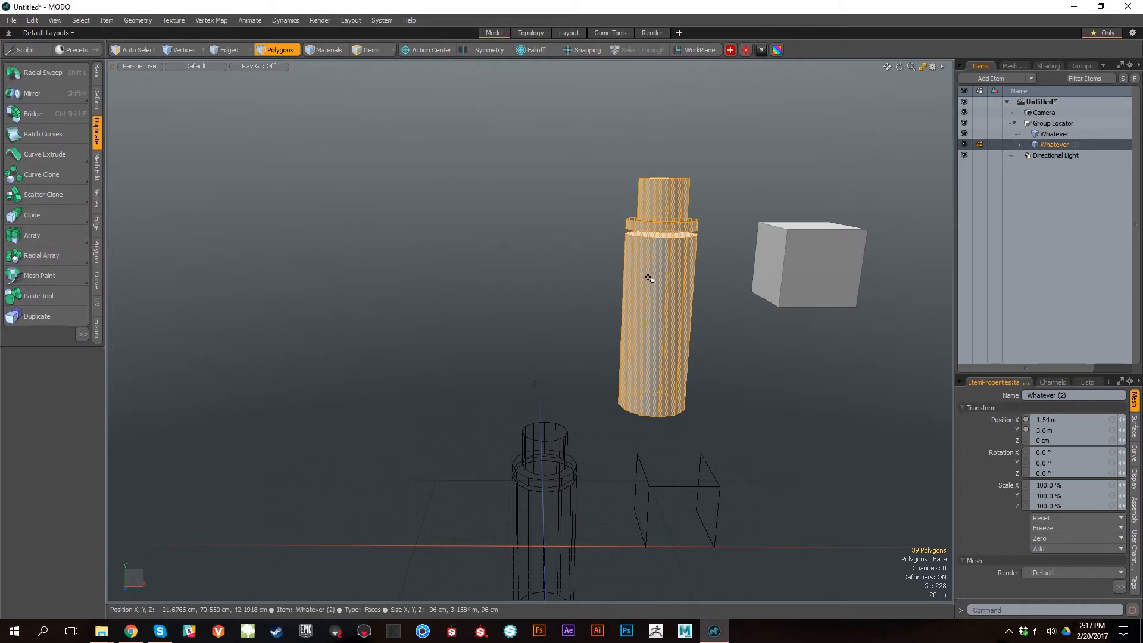
{"action": "key", "text": "5"}
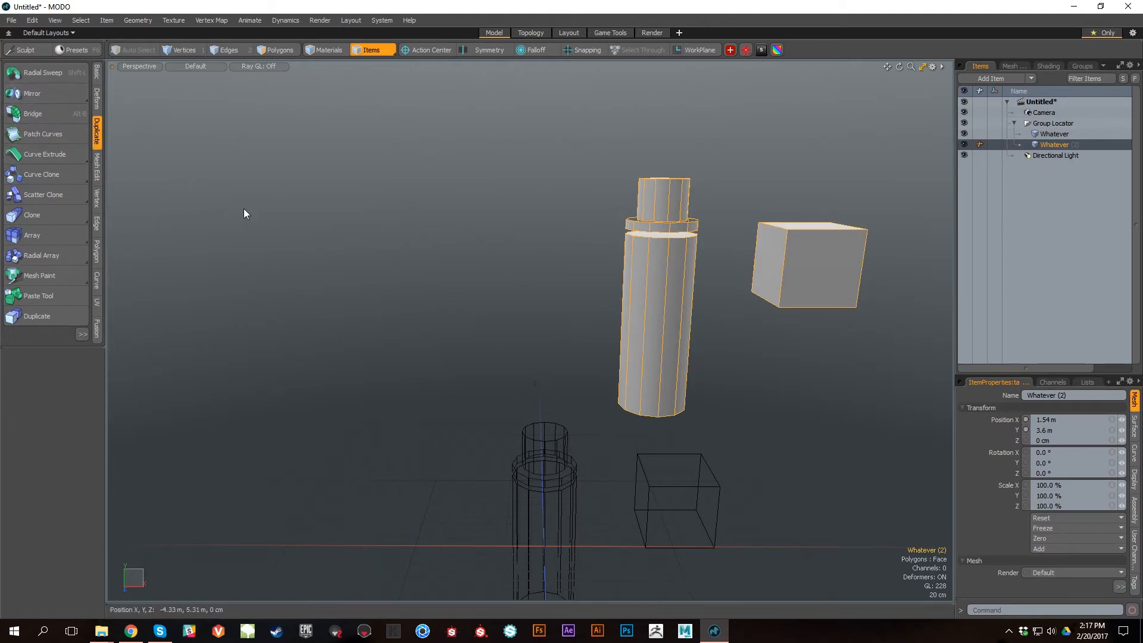
{"action": "left_click", "coordinate": [52, 94]}
{"action": "middle_click_drag", "start_coordinate": [587, 428], "coordinate": [546, 355], "text": "alt"}
{"action": "right_click_drag", "start_coordinate": [546, 355], "coordinate": [529, 333], "text": "alt"}
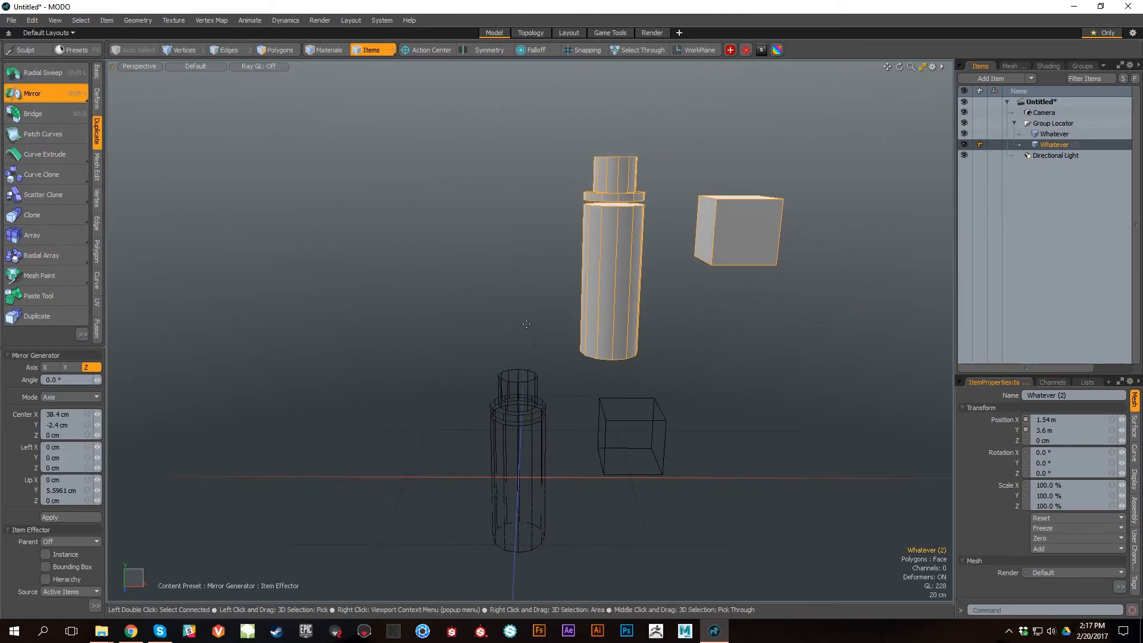
{"action": "left_click", "coordinate": [527, 324]}
{"action": "mouse_move", "coordinate": [561, 393]}
{"action": "left_mouse_down", "text": "alt"}
{"action": "mouse_move", "coordinate": [659, 411]}
{"action": "mouse_move", "coordinate": [550, 388]}
{"action": "mouse_move", "coordinate": [579, 399]}
{"action": "left_mouse_up", "text": "alt"}
{"action": "key", "text": "ctrl+z"}
Step: Create a mirrored instance of the copied Whatever item across the X axis with Instance Mirror
{"action": "left_click", "coordinate": [59, 90]}
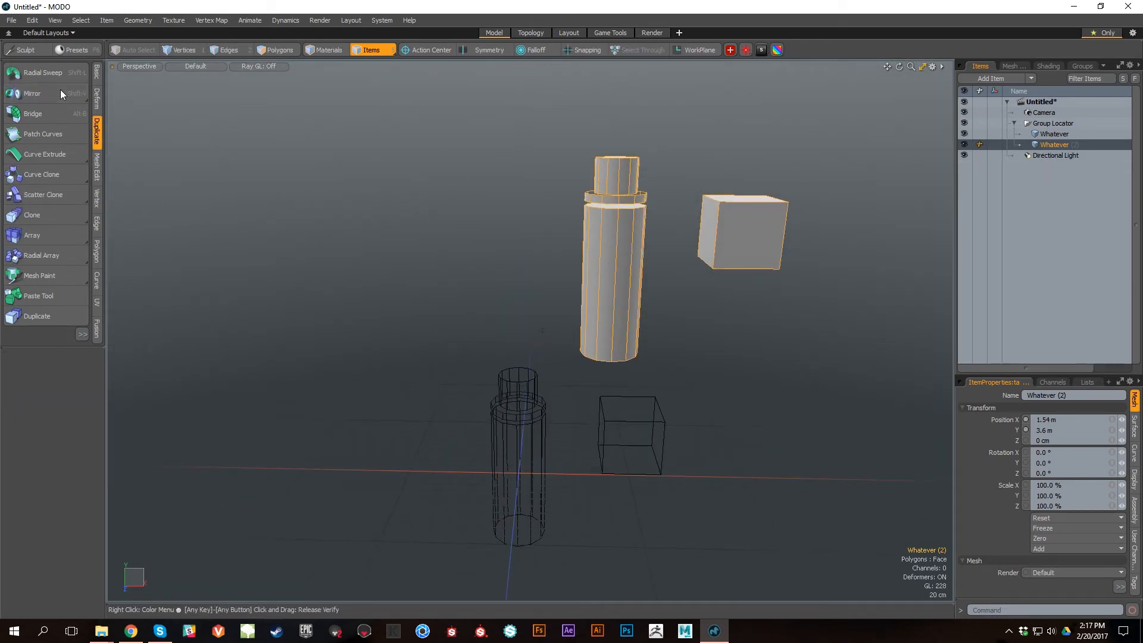
{"action": "left_click", "coordinate": [69, 110]}
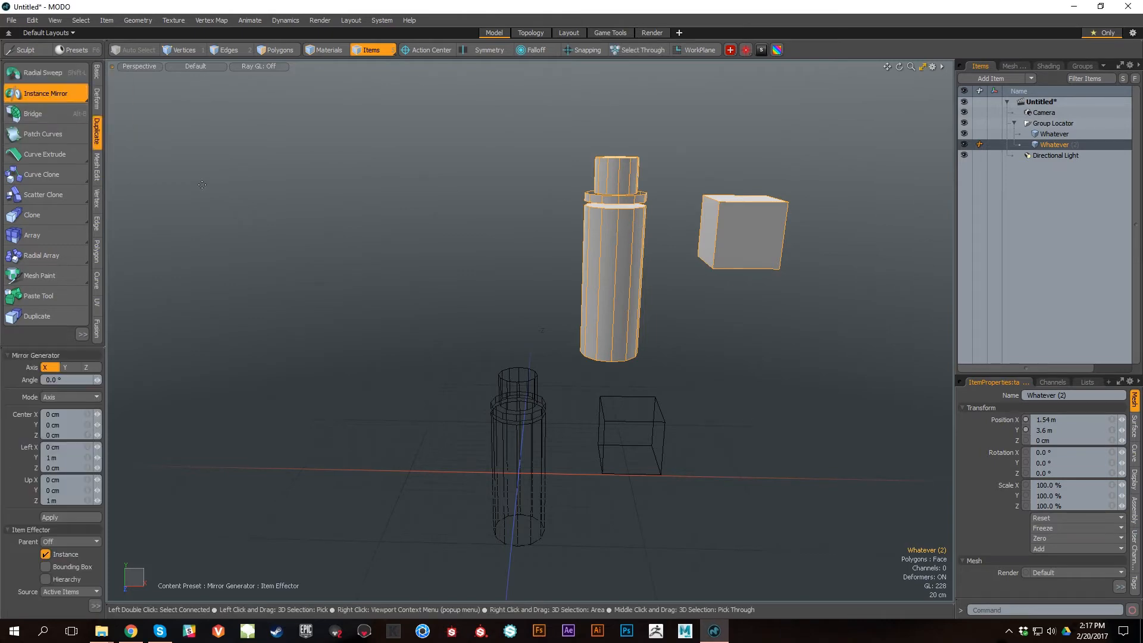
{"action": "left_click", "coordinate": [532, 311]}
{"action": "left_click_drag", "start_coordinate": [566, 377], "coordinate": [684, 434], "text": "alt"}
{"action": "key", "text": "q"}
{"action": "scroll", "coordinate": [623, 383], "scroll_direction": "up", "scroll_amount": 2}
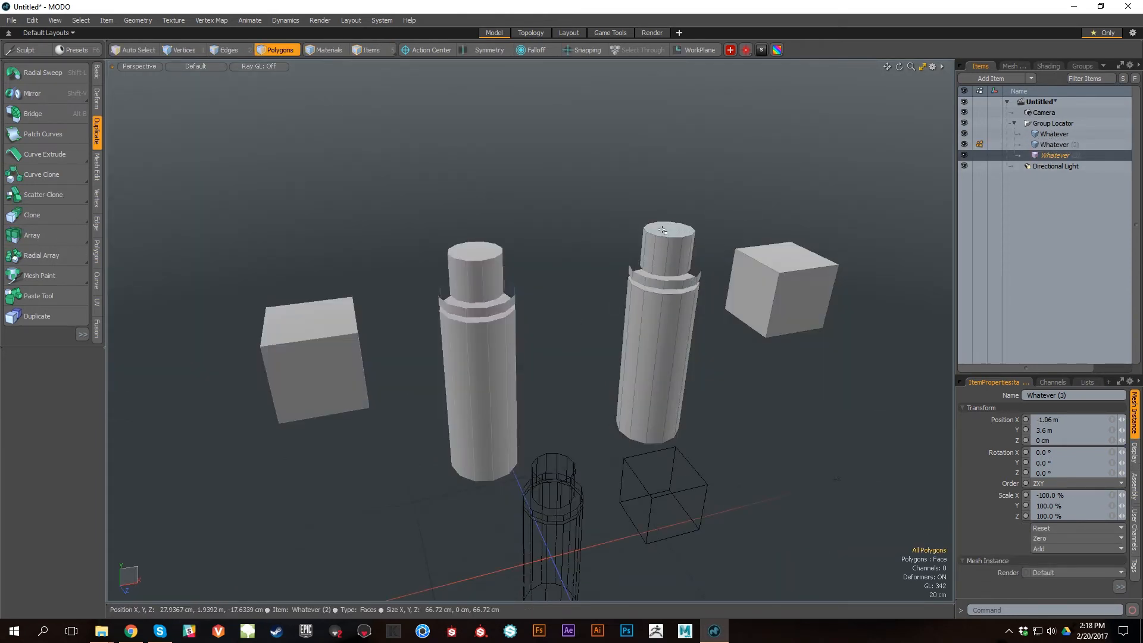
Step: Try beveling the top face of the source cylinder with a 75 cm shift and about 11.8 cm inset and undo it
{"action": "left_click", "coordinate": [662, 230]}
{"action": "key", "text": "b"}
{"action": "left_click_drag", "start_coordinate": [677, 197], "coordinate": [682, 136]}
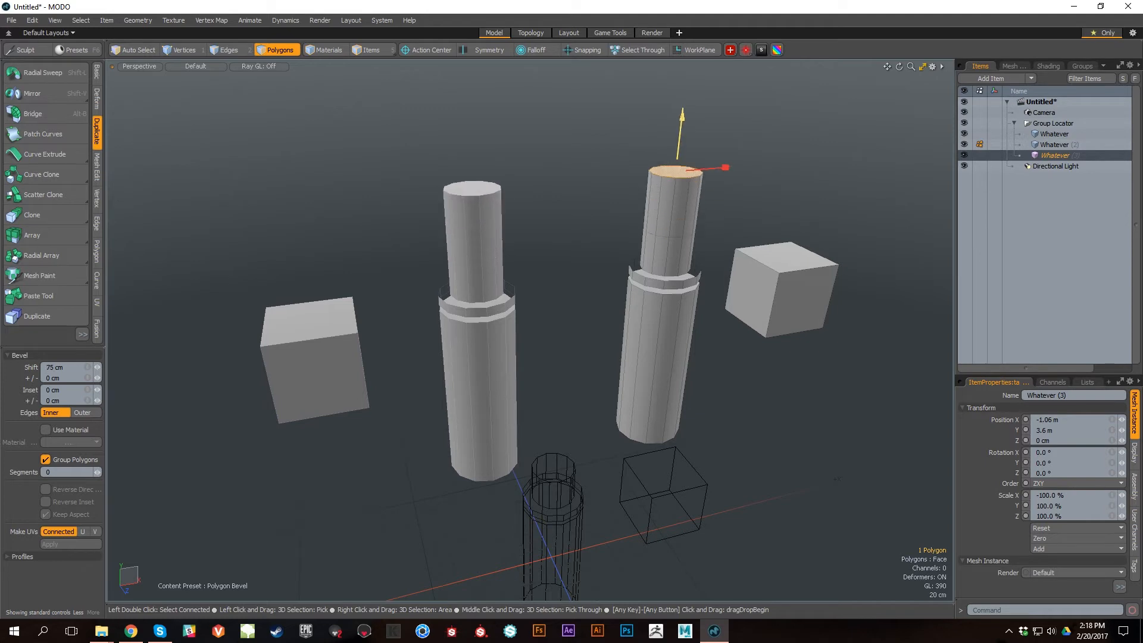
{"action": "left_click_drag", "start_coordinate": [725, 368], "coordinate": [711, 360], "text": "alt"}
{"action": "left_click_drag", "start_coordinate": [737, 173], "coordinate": [729, 174]}
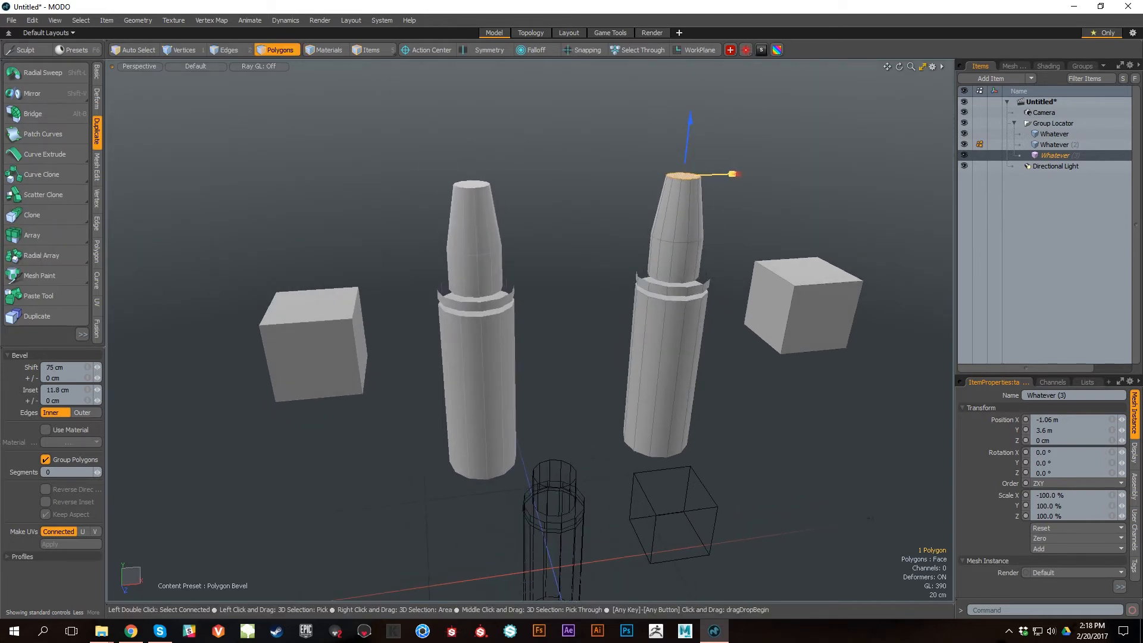
{"action": "key", "text": "ctrl"}
{"action": "key", "text": "ctrl+z"}
{"action": "key", "text": "ctrl+z"}
{"action": "key", "text": "ctrl+z"}
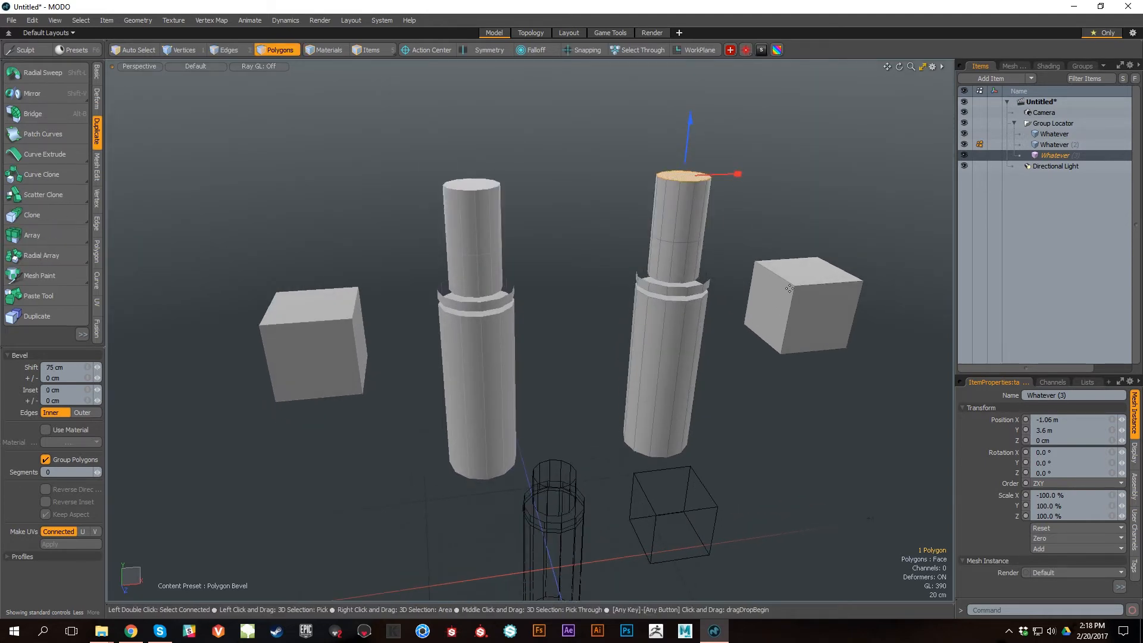
Step: Delete the mirrored instance from the group
{"action": "left_click_drag", "start_coordinate": [808, 349], "coordinate": [831, 310], "text": "alt"}
{"action": "key", "text": "Delete"}
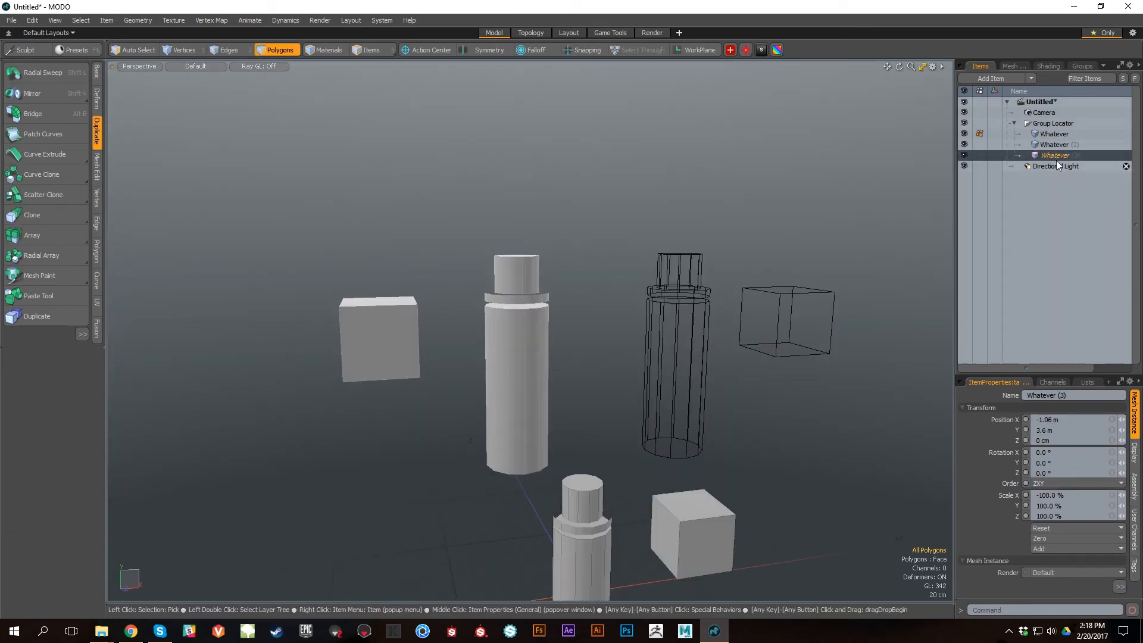
{"action": "left_click_drag", "start_coordinate": [806, 311], "coordinate": [782, 286], "text": "alt+shift"}
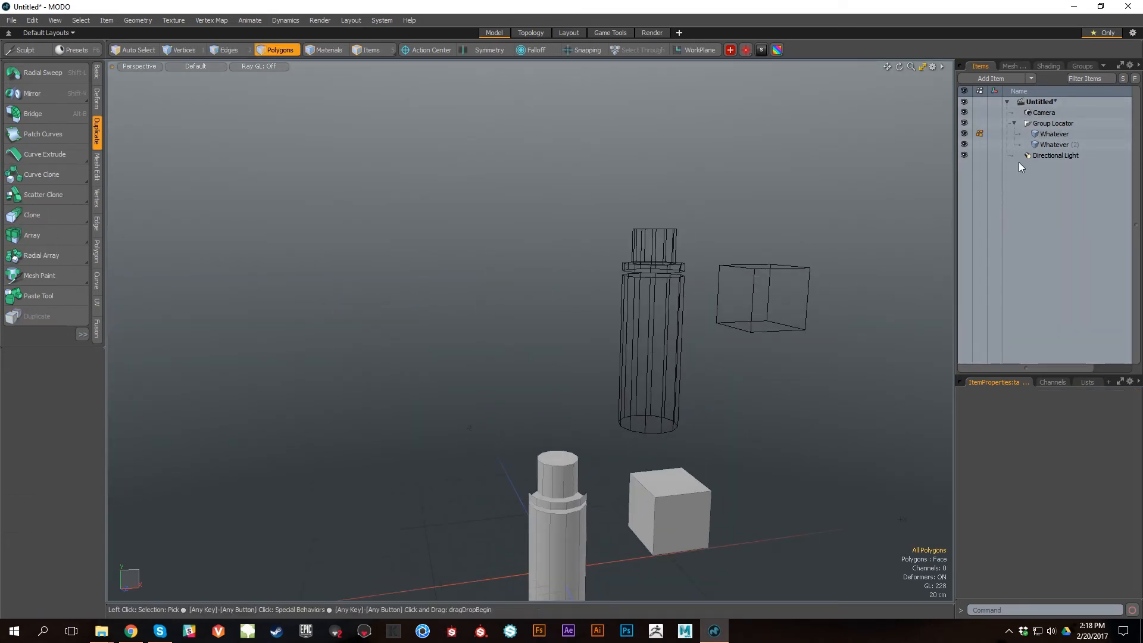
Step: Select the copied Whatever item and create an instance of it
{"action": "left_click", "coordinate": [1059, 146]}
{"action": "left_click_drag", "start_coordinate": [656, 250], "coordinate": [760, 324], "text": "alt"}
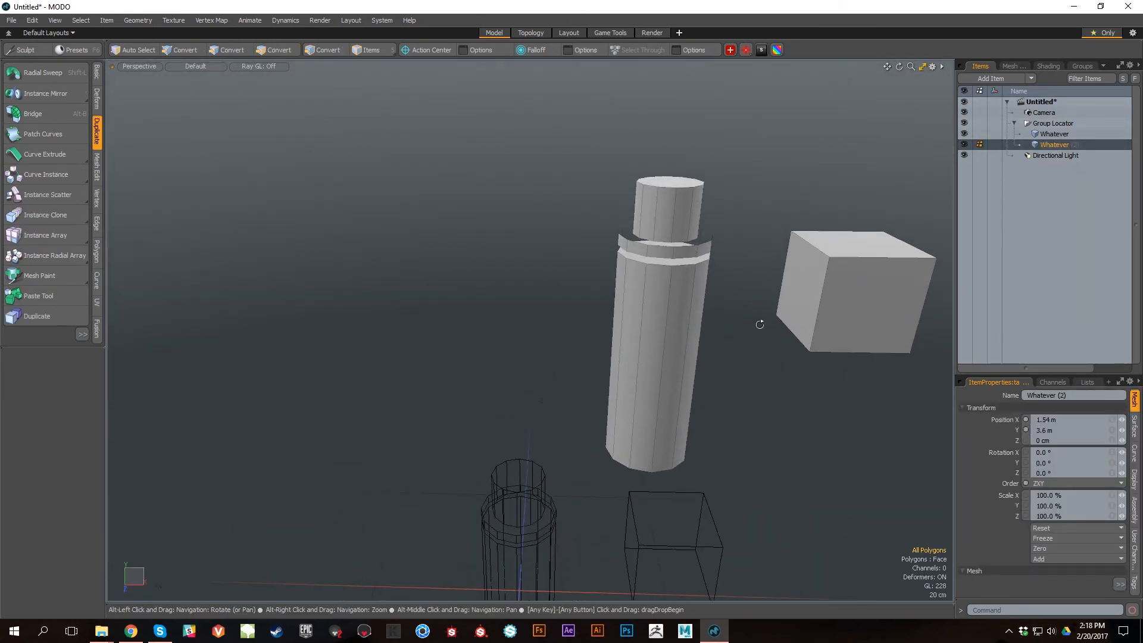
{"action": "right_click", "coordinate": [1060, 145]}
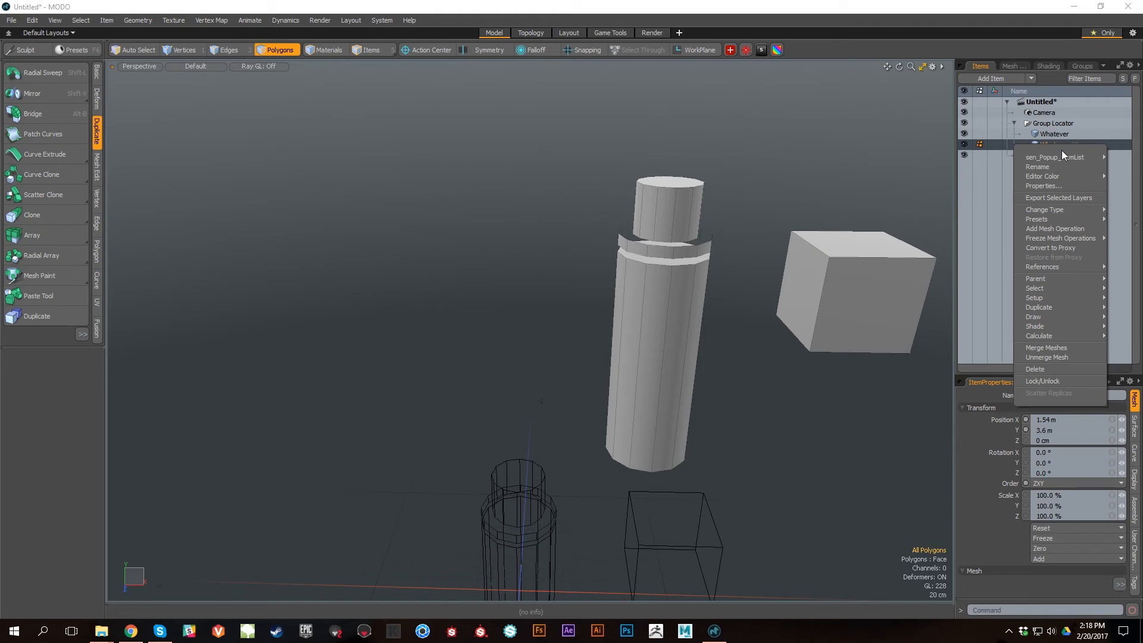
{"action": "mouse_move", "coordinate": [1048, 307]}
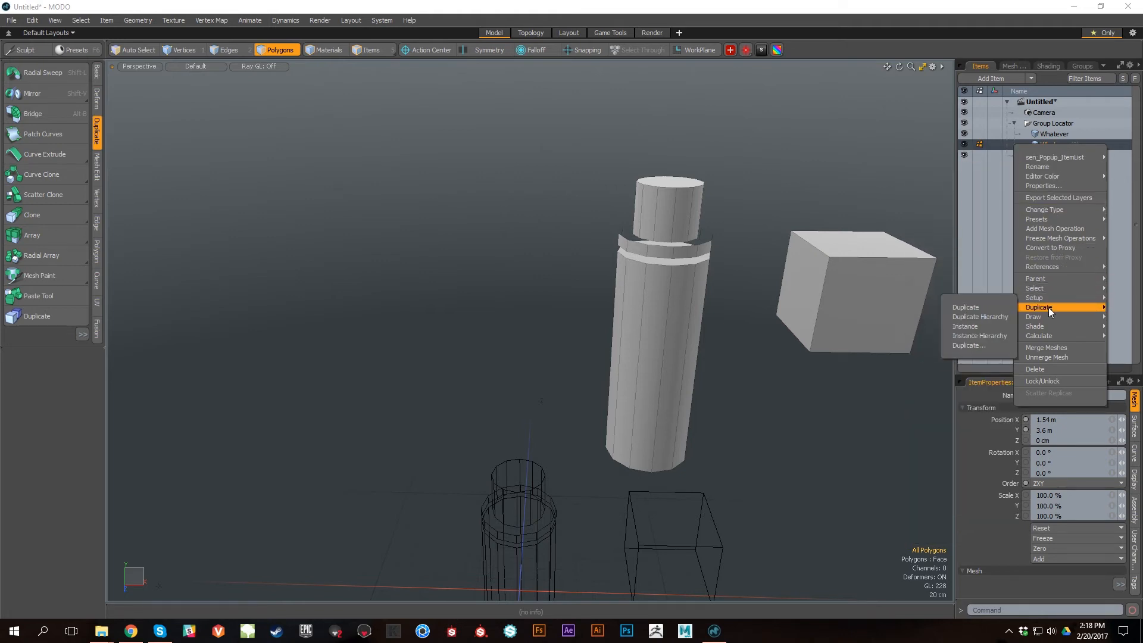
{"action": "left_click", "coordinate": [977, 324]}
Step: Select the new instance and move it along X to about -3.89 m
{"action": "left_click", "coordinate": [1050, 147]}
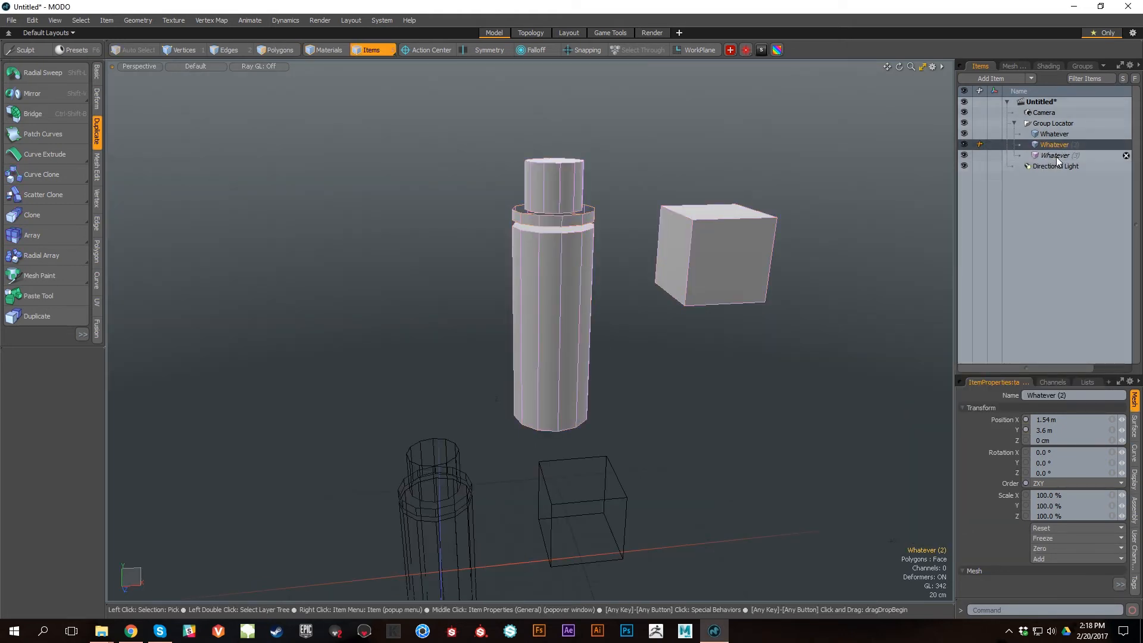
{"action": "left_click", "coordinate": [1056, 156]}
{"action": "left_click_drag", "start_coordinate": [685, 431], "coordinate": [677, 369], "text": "alt"}
{"action": "key", "text": "w"}
{"action": "left_click_drag", "start_coordinate": [601, 306], "coordinate": [178, 322]}
{"action": "left_click_drag", "start_coordinate": [464, 306], "coordinate": [556, 341], "text": "alt+shift"}
{"action": "scroll", "coordinate": [631, 298], "scroll_direction": "down", "scroll_amount": 3}
{"action": "left_click_drag", "start_coordinate": [471, 296], "coordinate": [467, 296]}
{"action": "key", "text": "space"}
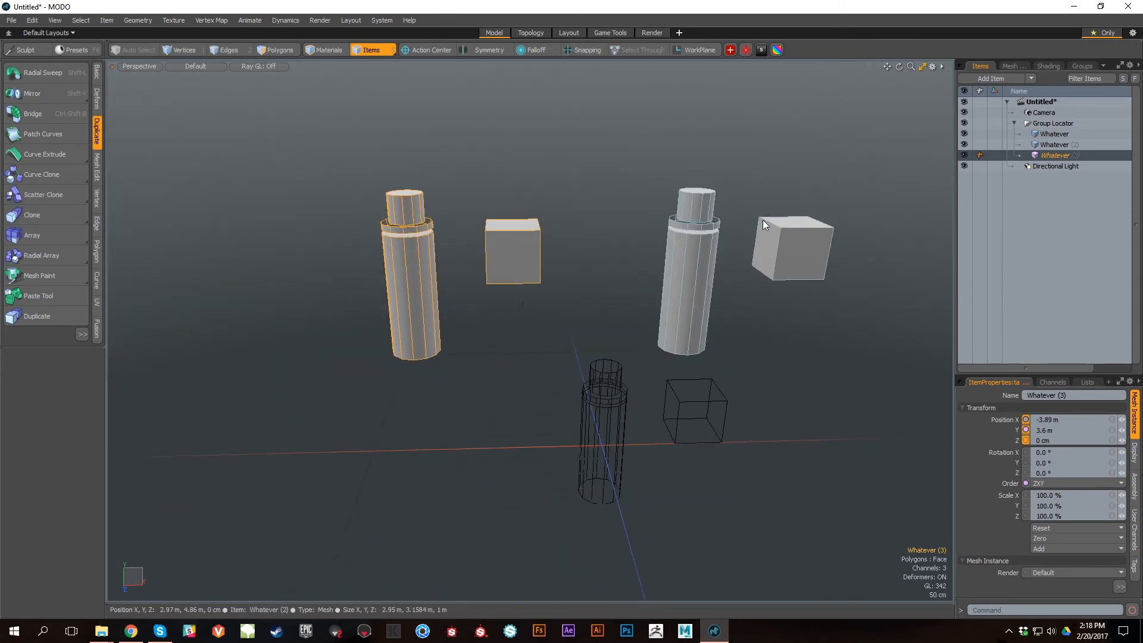
Step: Bevel the top face of the source item's cylinder with a 64 cm shift and 19 cm inset
{"action": "key", "text": "3"}
{"action": "left_click_drag", "start_coordinate": [766, 237], "coordinate": [727, 325], "text": "alt"}
{"action": "scroll", "coordinate": [727, 326], "scroll_direction": "up", "scroll_amount": 3}
{"action": "key", "text": "b"}
{"action": "left_click_drag", "start_coordinate": [700, 176], "coordinate": [709, 115]}
{"action": "scroll", "coordinate": [791, 314], "scroll_direction": "down", "scroll_amount": 4}
{"action": "left_click_drag", "start_coordinate": [595, 297], "coordinate": [569, 309], "text": "alt+shift"}
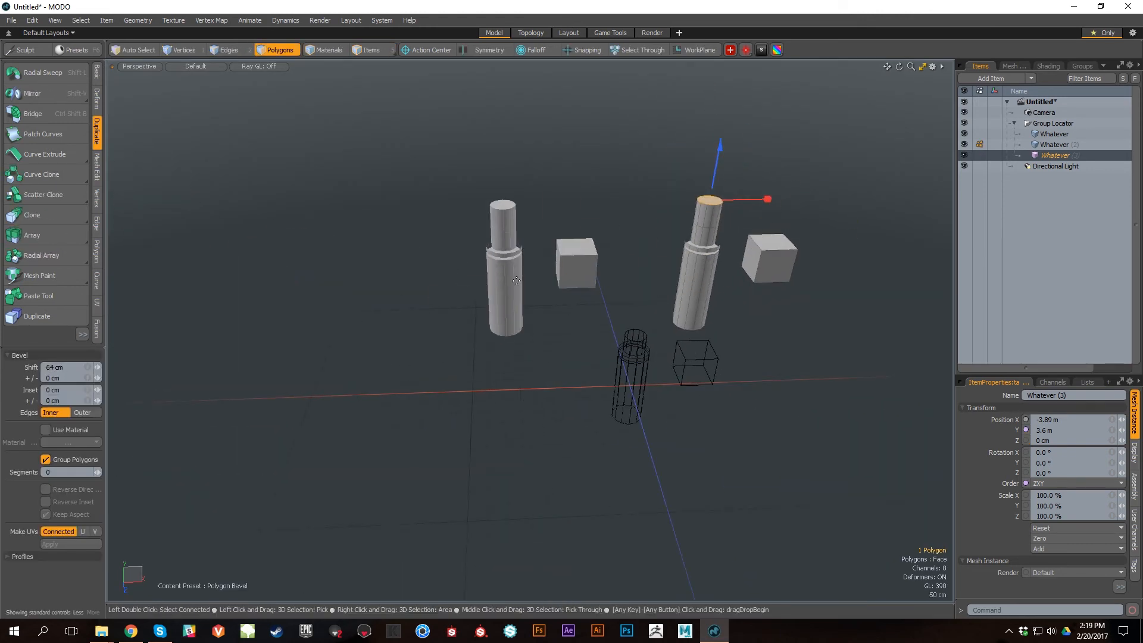
{"action": "scroll", "coordinate": [749, 255], "scroll_direction": "up", "scroll_amount": 5}
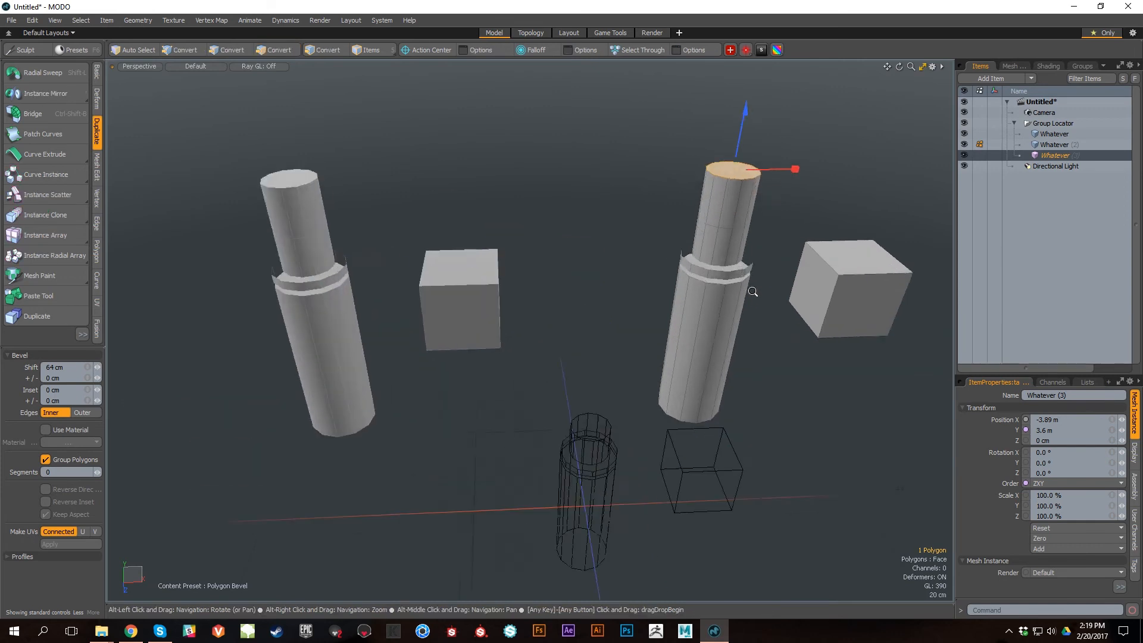
{"action": "left_click_drag", "start_coordinate": [812, 151], "coordinate": [787, 150]}
{"action": "scroll", "coordinate": [643, 370], "scroll_direction": "down", "scroll_amount": 3}
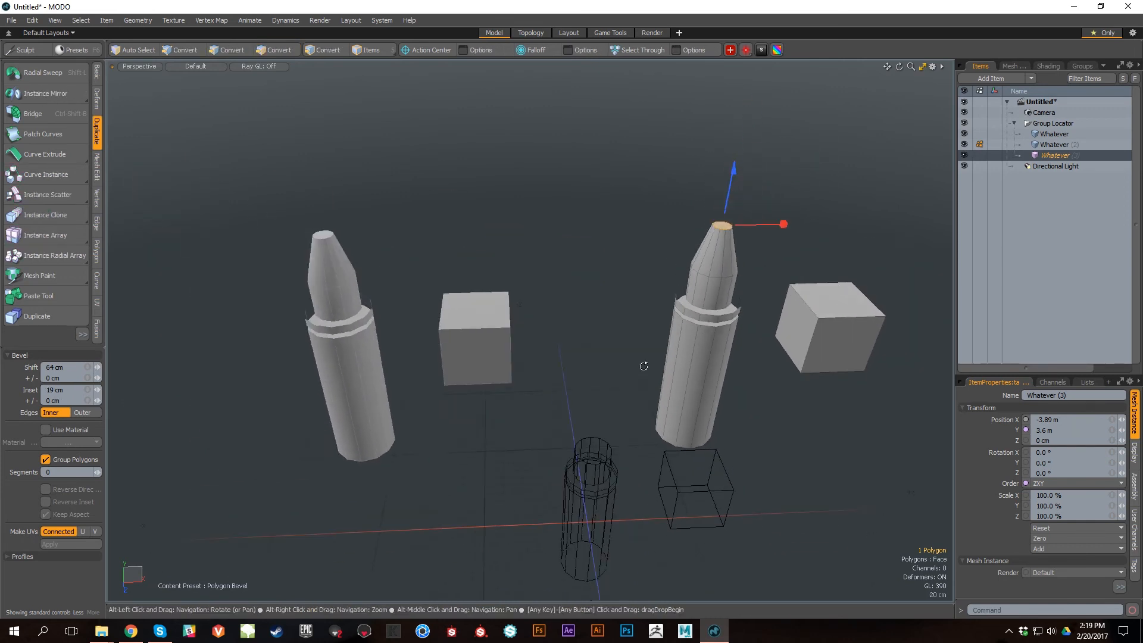
Step: Drop the polygon selection and undo the bevel on the source cylinder's top face
{"action": "left_click_drag", "start_coordinate": [643, 369], "coordinate": [685, 352], "text": "alt+shift"}
{"action": "key", "text": "space"}
{"action": "left_click", "coordinate": [868, 385]}
{"action": "scroll", "coordinate": [619, 280], "scroll_direction": "up", "scroll_amount": 4}
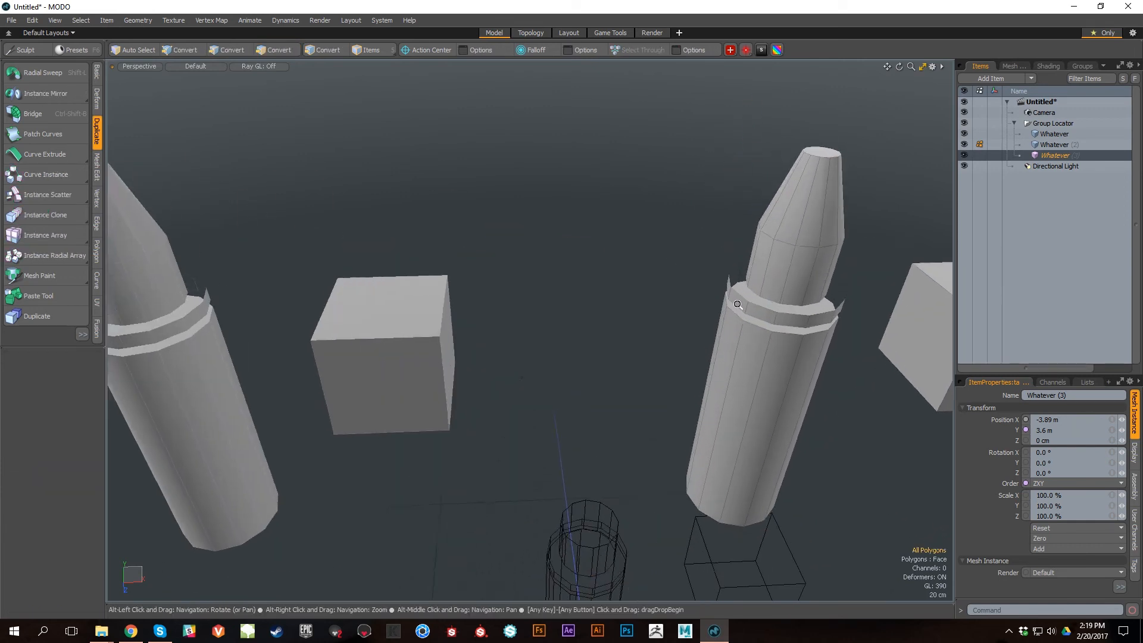
{"action": "scroll", "coordinate": [619, 279], "scroll_direction": "down", "scroll_amount": 2}
{"action": "left_click_drag", "start_coordinate": [730, 301], "coordinate": [734, 333], "text": "alt"}
{"action": "key", "text": "ctrl+z"}
{"action": "key", "text": "ctrl+z"}
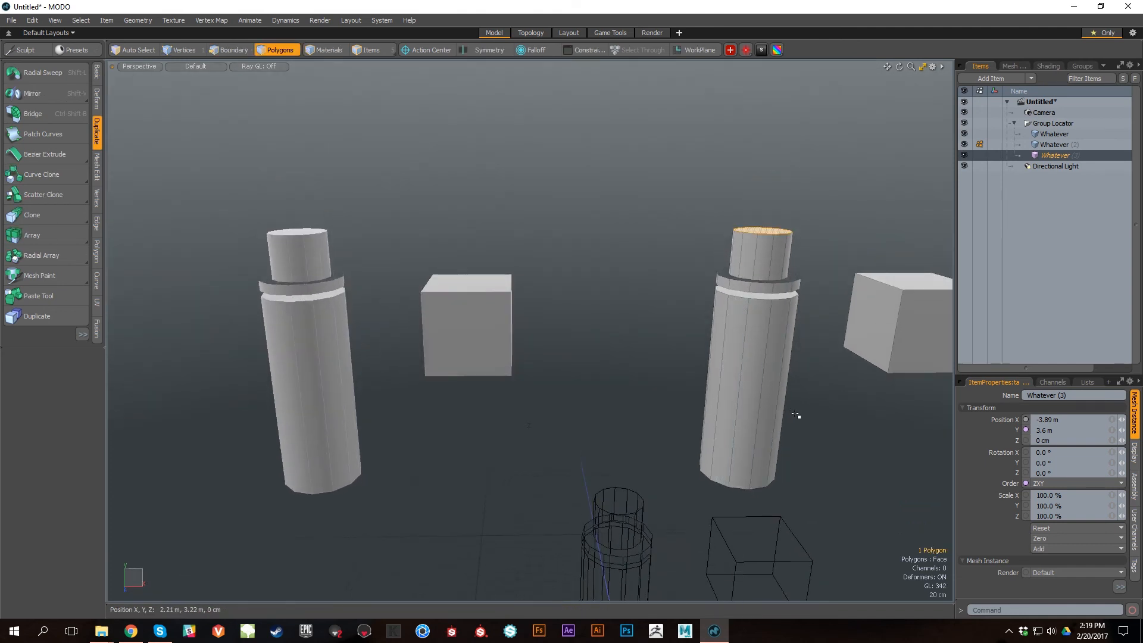
{"action": "left_click_drag", "start_coordinate": [633, 398], "coordinate": [684, 367], "text": "alt"}
{"action": "scroll", "coordinate": [717, 408], "scroll_direction": "down", "scroll_amount": 3}
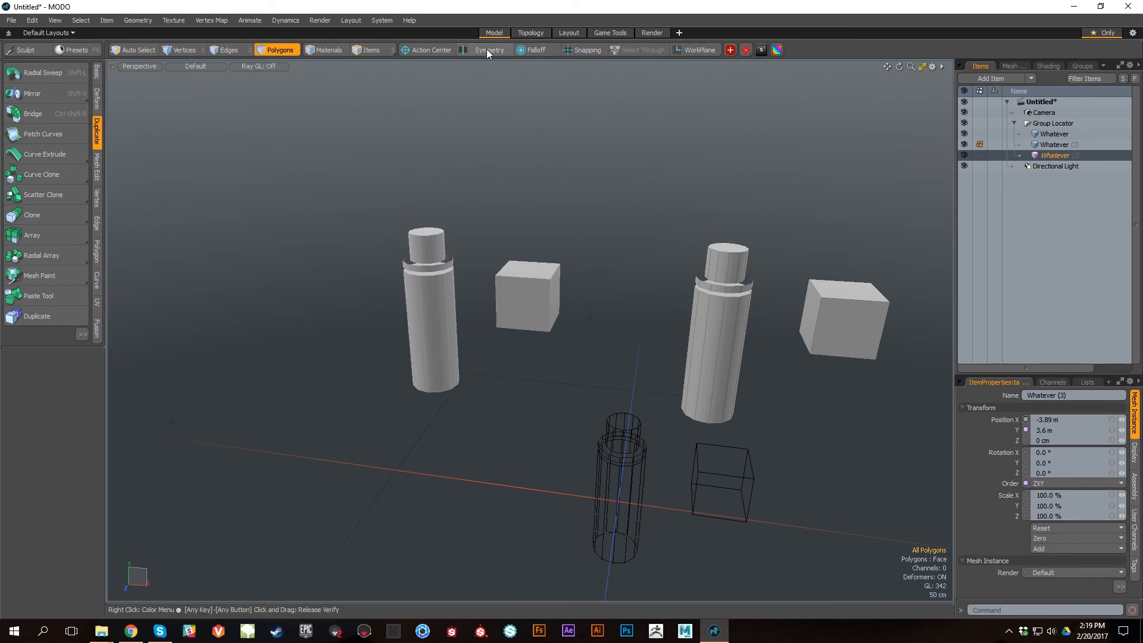
{"action": "left_click_drag", "start_coordinate": [683, 298], "coordinate": [739, 298], "text": "alt"}
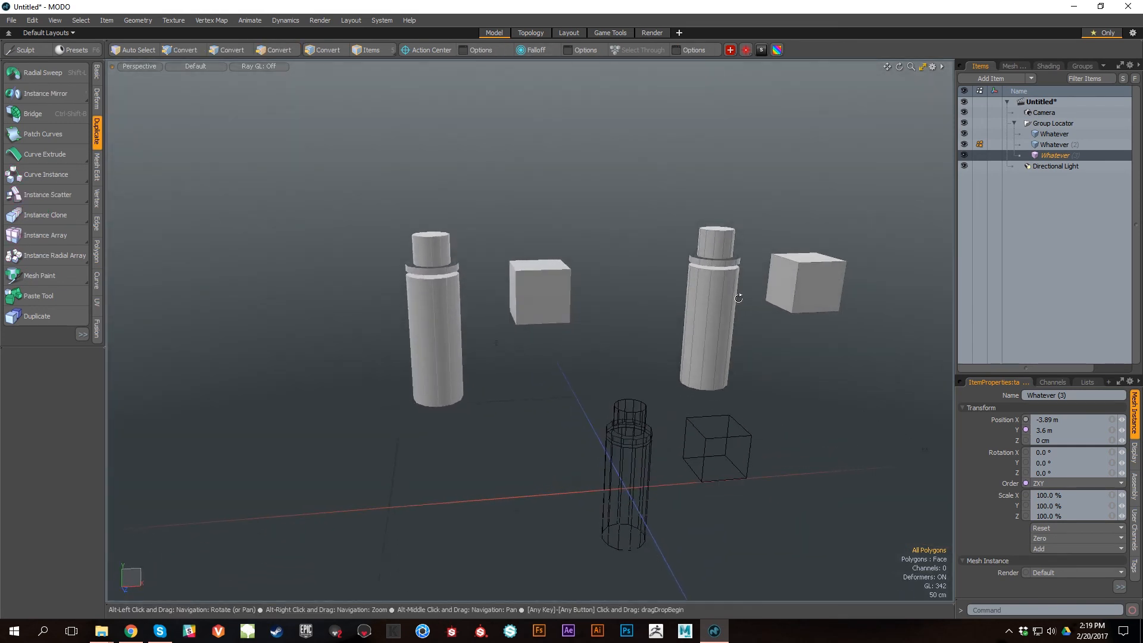
{"action": "middle_click_drag", "start_coordinate": [739, 298], "coordinate": [688, 287], "text": "alt"}
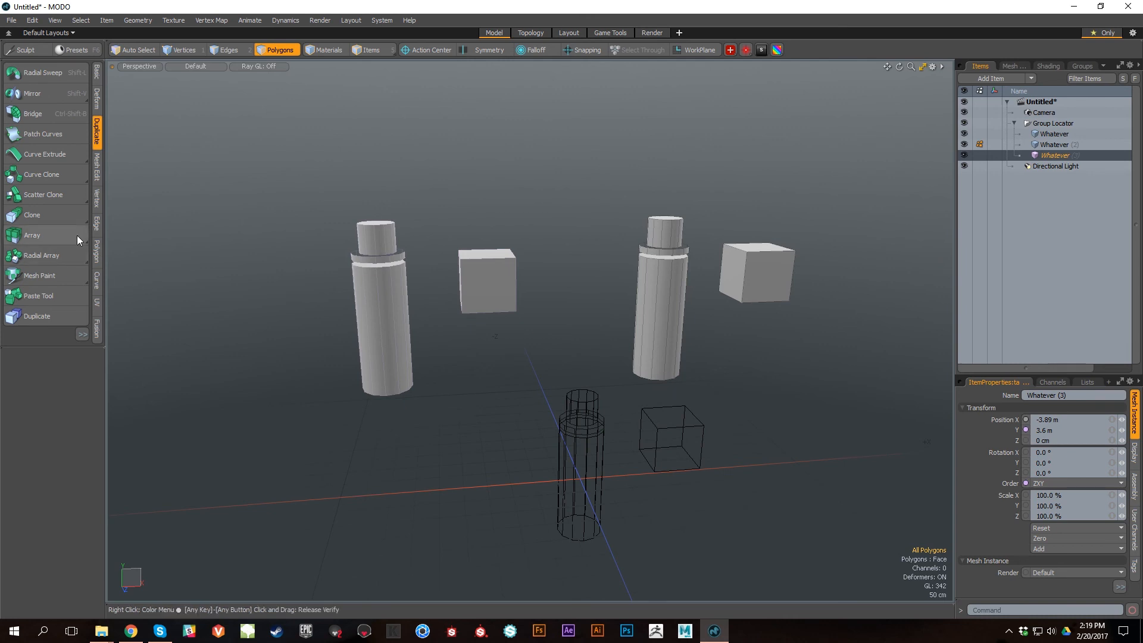
{"action": "left_click", "coordinate": [62, 209]}
{"action": "left_click_drag", "start_coordinate": [537, 365], "coordinate": [636, 413], "text": "ctrl+alt"}
{"action": "left_click_drag", "start_coordinate": [718, 439], "coordinate": [720, 400], "text": "alt+shift"}
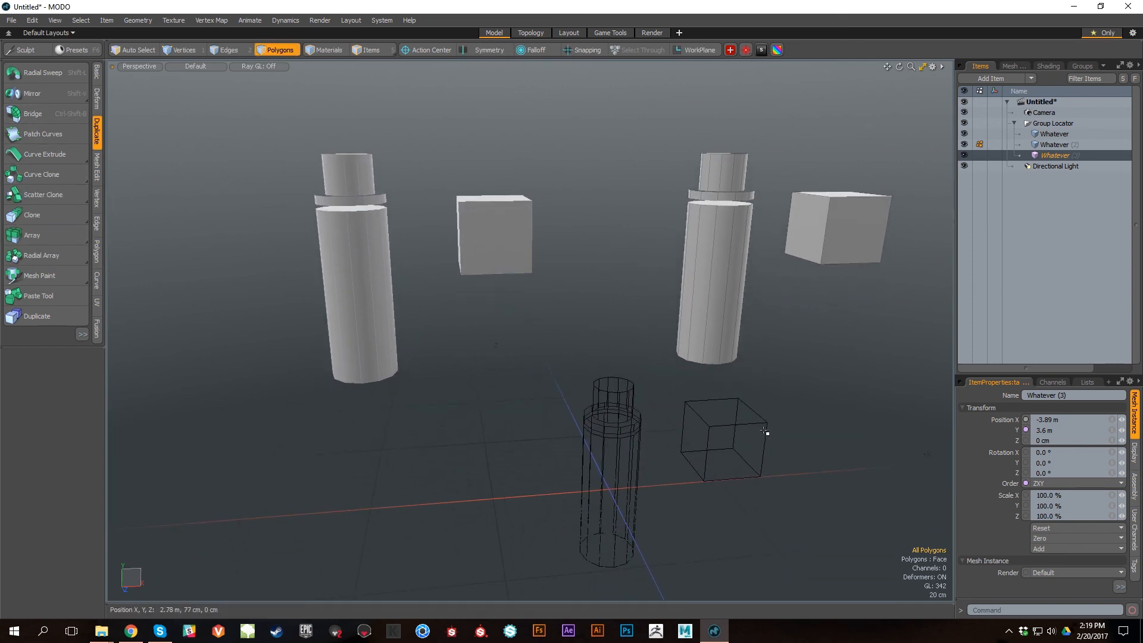
{"action": "left_click_drag", "start_coordinate": [822, 442], "coordinate": [759, 438], "text": "ctrl+alt"}
{"action": "left_click_drag", "start_coordinate": [759, 438], "coordinate": [681, 411], "text": "alt+shift"}
{"action": "left_click_drag", "start_coordinate": [682, 411], "coordinate": [702, 381], "text": "ctrl+alt"}
{"action": "left_click_drag", "start_coordinate": [701, 382], "coordinate": [722, 391], "text": "ctrl+alt"}
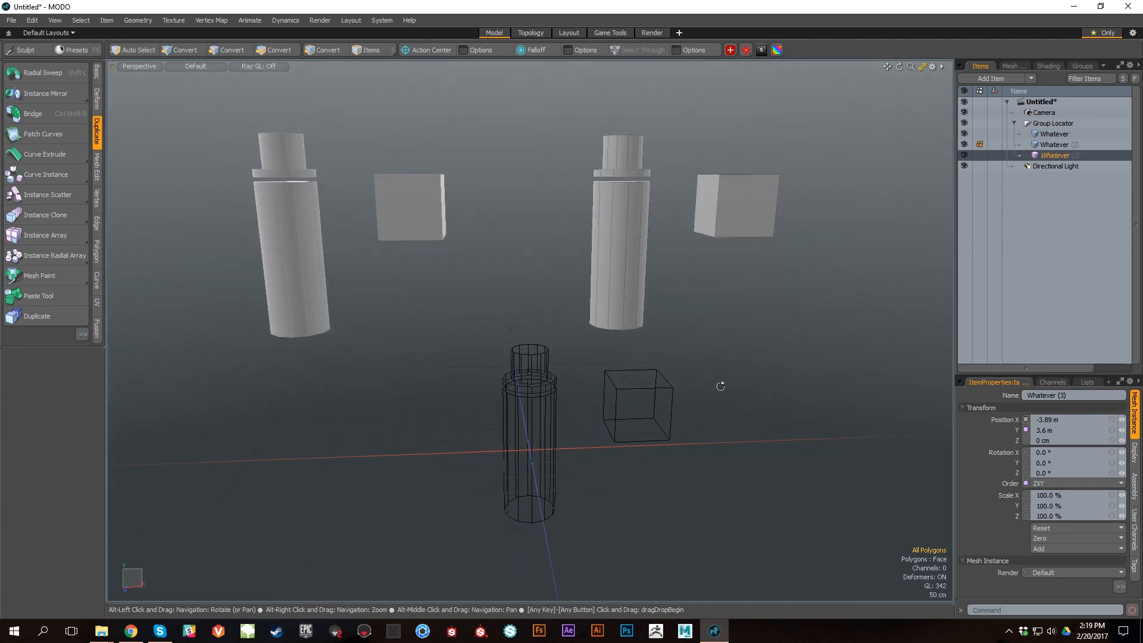
Step: Select the cylinder and cube polygons of the source Whatever item
{"action": "middle_click_drag", "start_coordinate": [678, 95], "coordinate": [773, 284]}
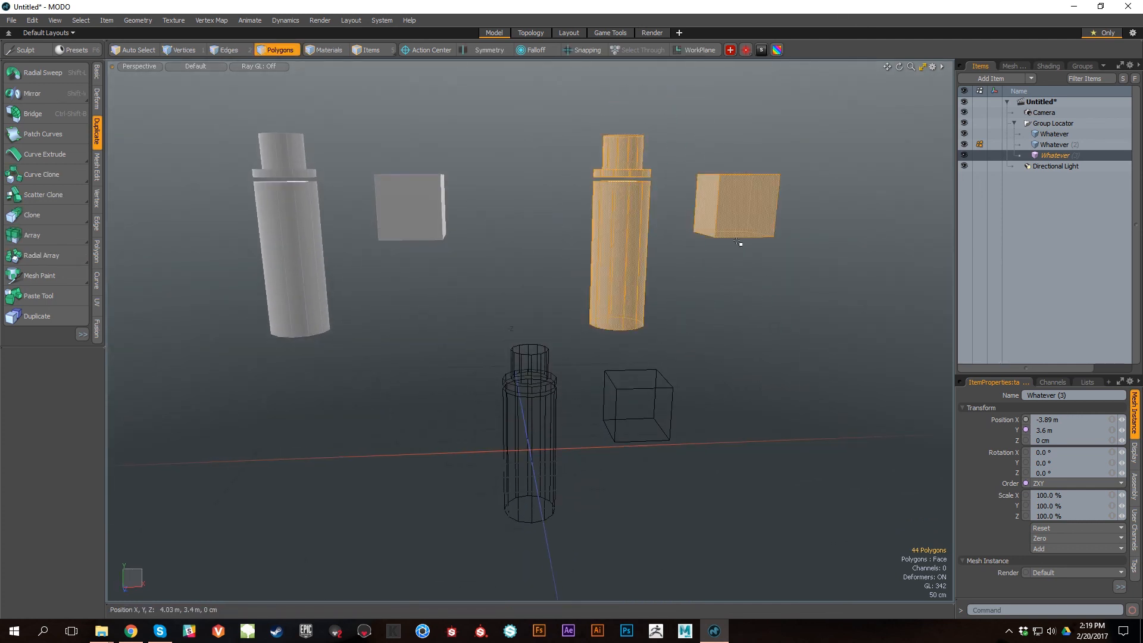
{"action": "mouse_move", "coordinate": [701, 331]}
{"action": "left_mouse_down", "text": "alt"}
{"action": "mouse_move", "coordinate": [727, 388]}
{"action": "mouse_move", "coordinate": [746, 388]}
{"action": "left_mouse_up", "text": "alt"}
{"action": "left_click_drag", "start_coordinate": [651, 353], "coordinate": [732, 361], "text": "alt"}
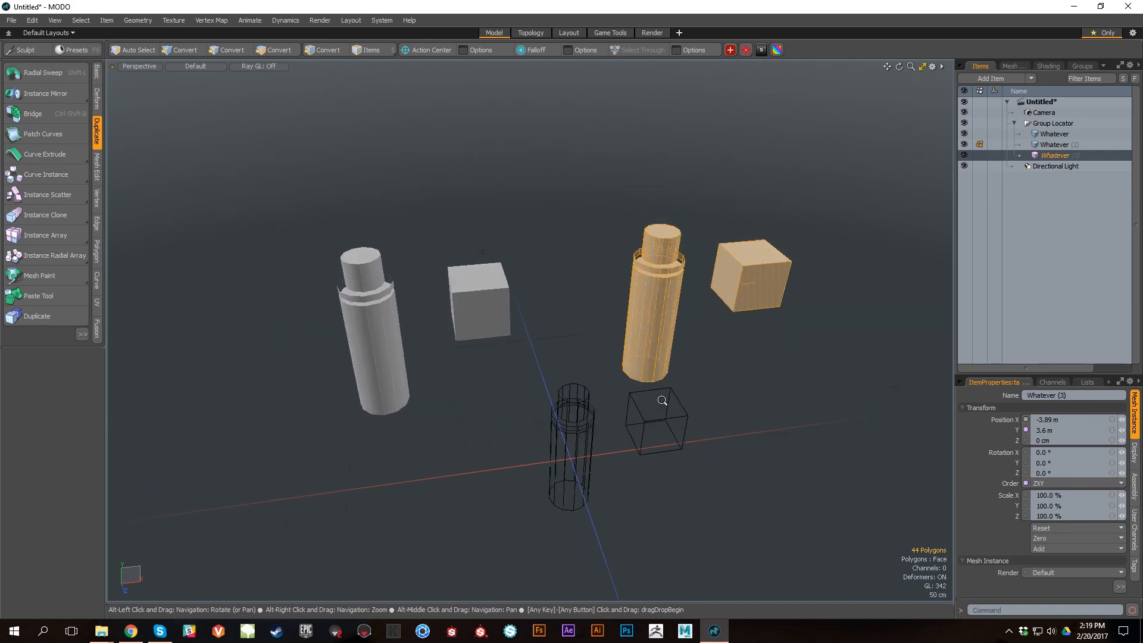